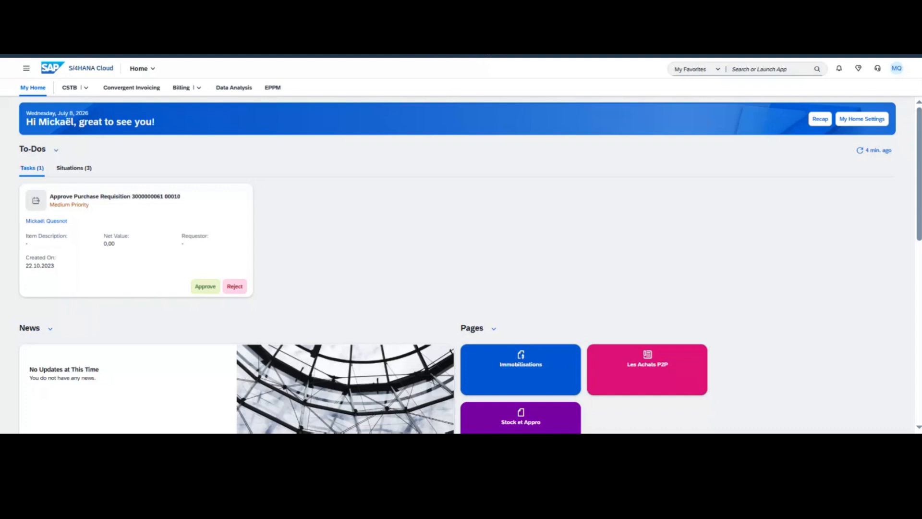
Step: Search for the Manage Purchase Scheduling Agreements app, open it and start a new purchase scheduling agreement
left_click(758, 69)
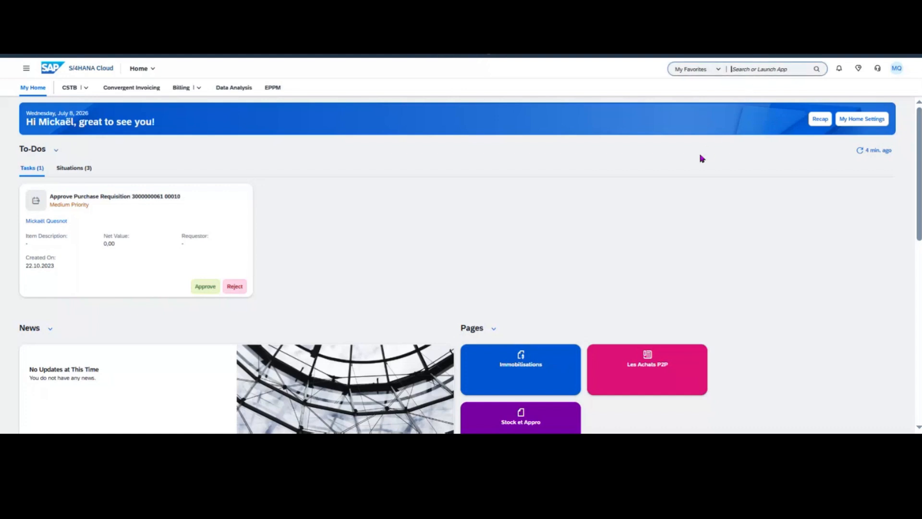
key("ctrl+v")
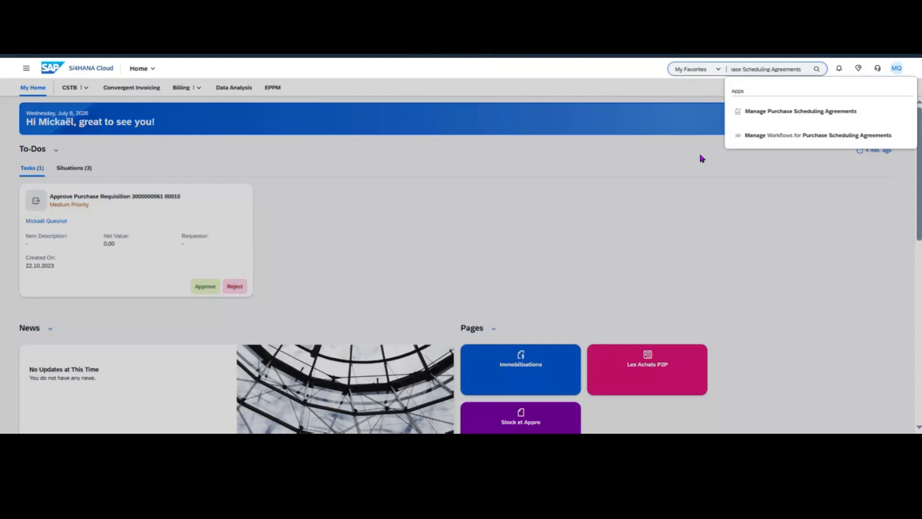
left_click(800, 114)
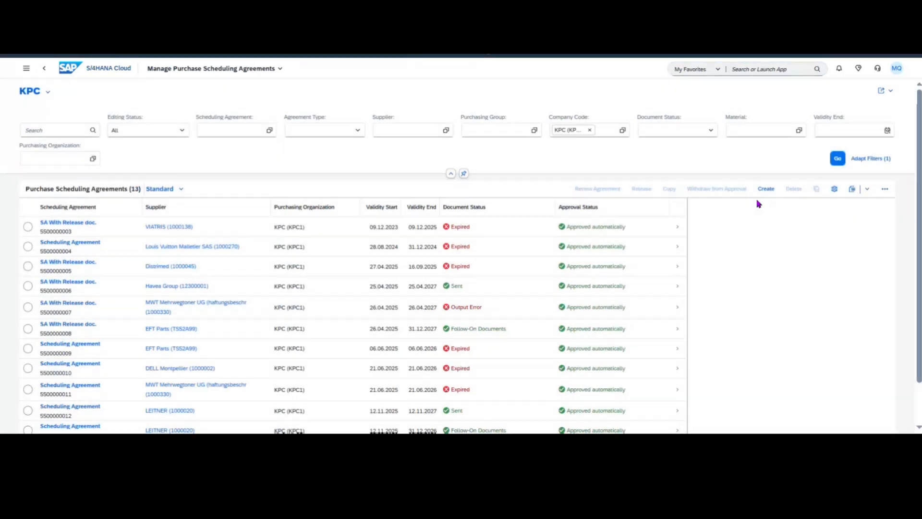
left_click(766, 189)
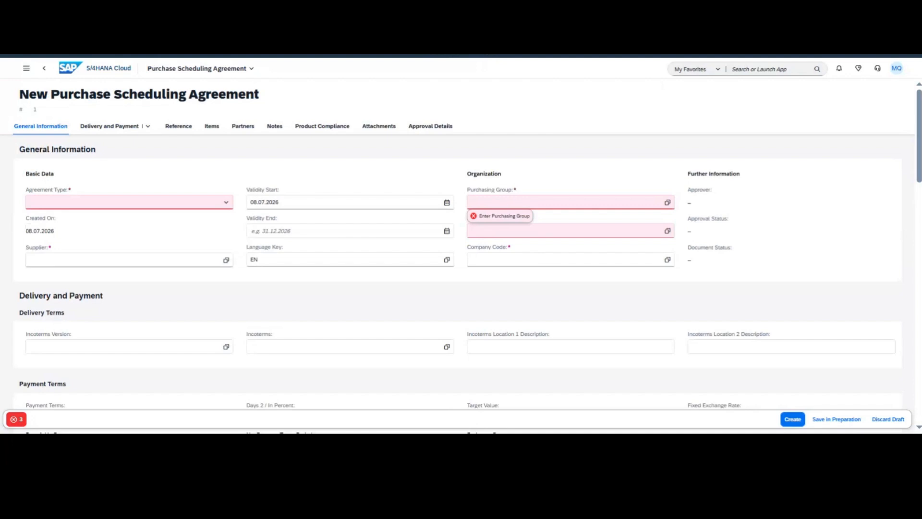
Step: Set the agreement type to SA With Release doc. (LPA) and choose LEITNER as the supplier
left_click(109, 202)
left_click(225, 202)
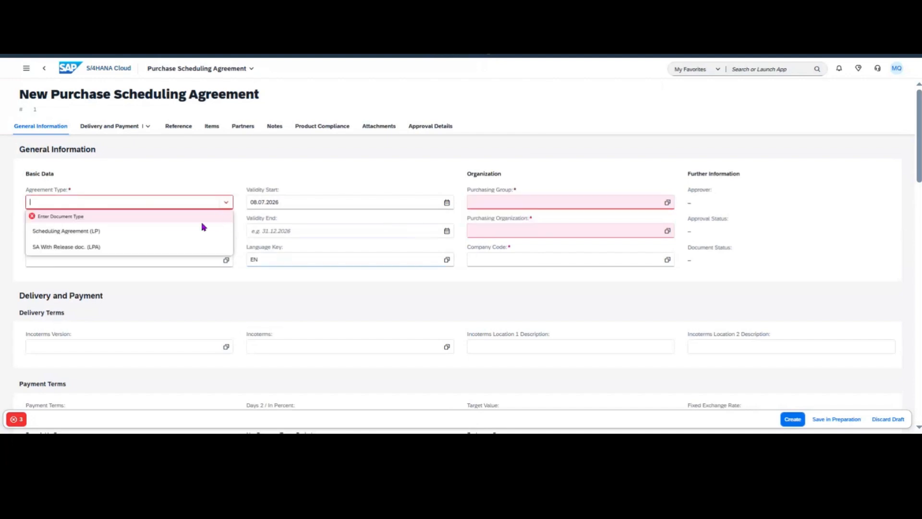
left_click(123, 247)
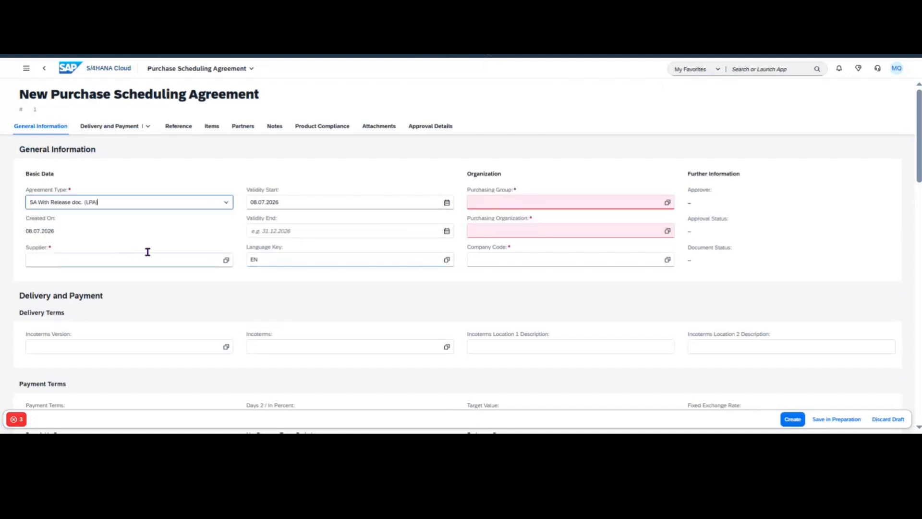
left_click(103, 260)
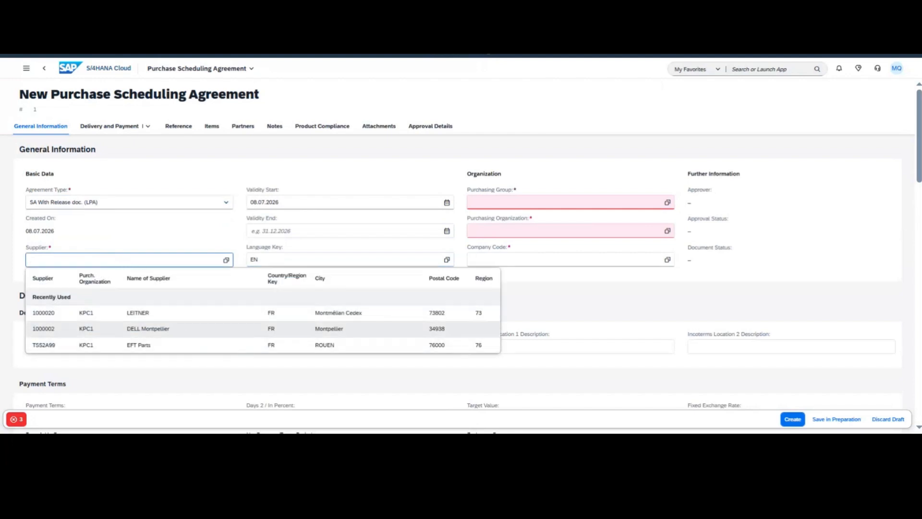
left_click(185, 315)
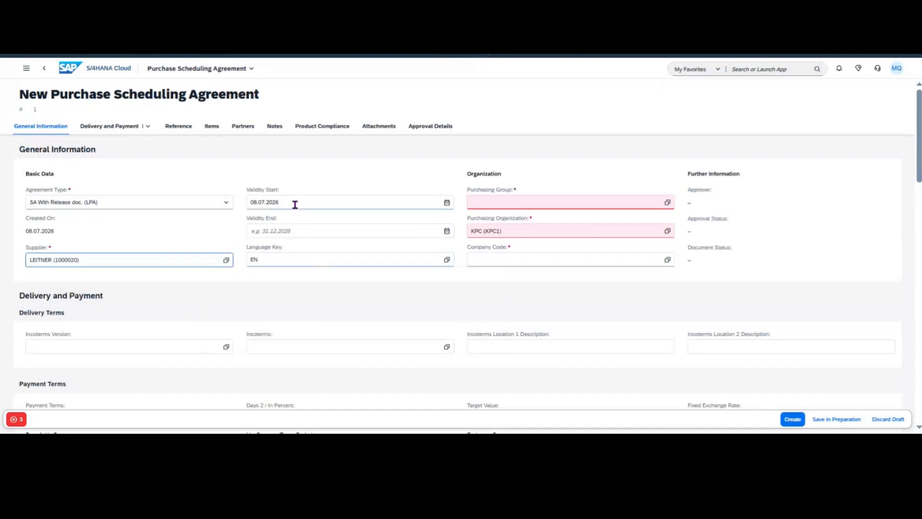
Step: Set the agreement's validity end to 08.07.2027, leaving the language key as FR
left_click_drag(295, 202, 238, 199)
key("ctrl+c")
left_click(291, 231)
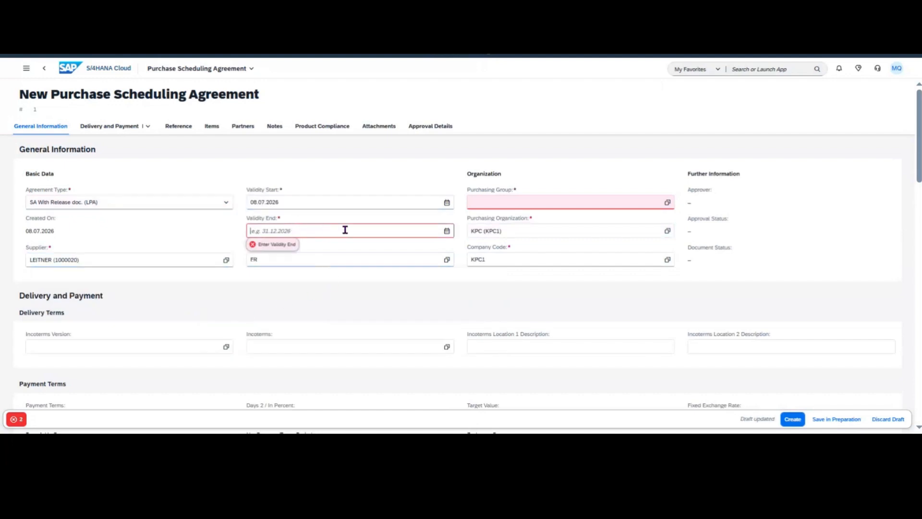
key("ctrl+v")
key("BackSpace")
type("7")
left_click(330, 259)
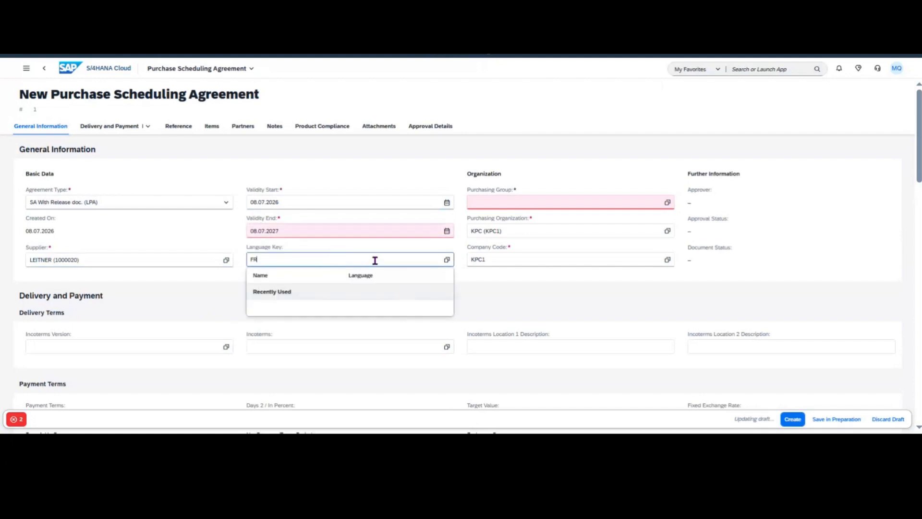
left_click(548, 294)
Step: Assign purchasing group CARTONNIER (008) and select purchasing organization KPC1, leaving the company code as KPC1
left_click(528, 203)
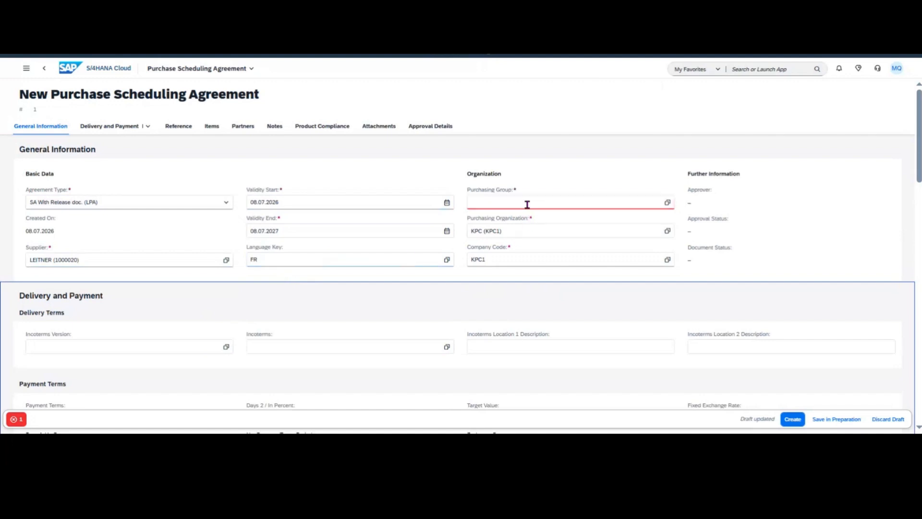
left_click(478, 275)
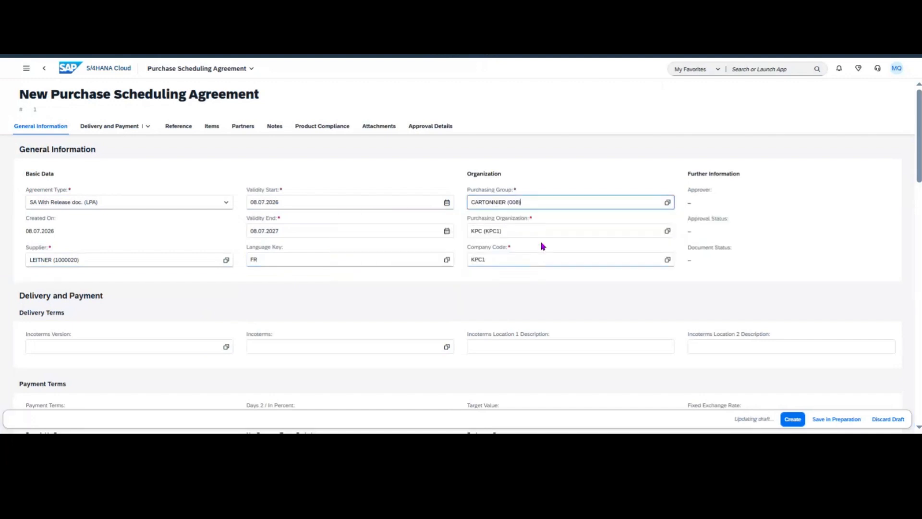
left_click(551, 230)
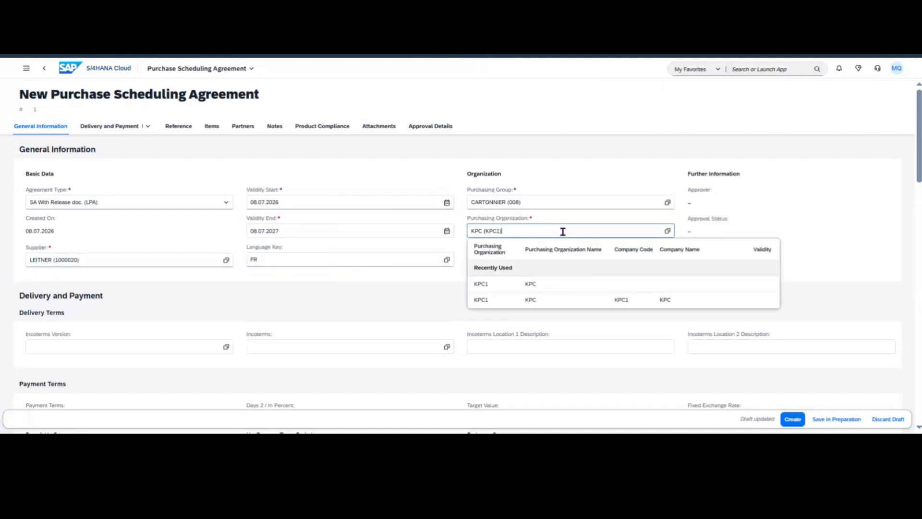
left_click(551, 283)
left_click(554, 257)
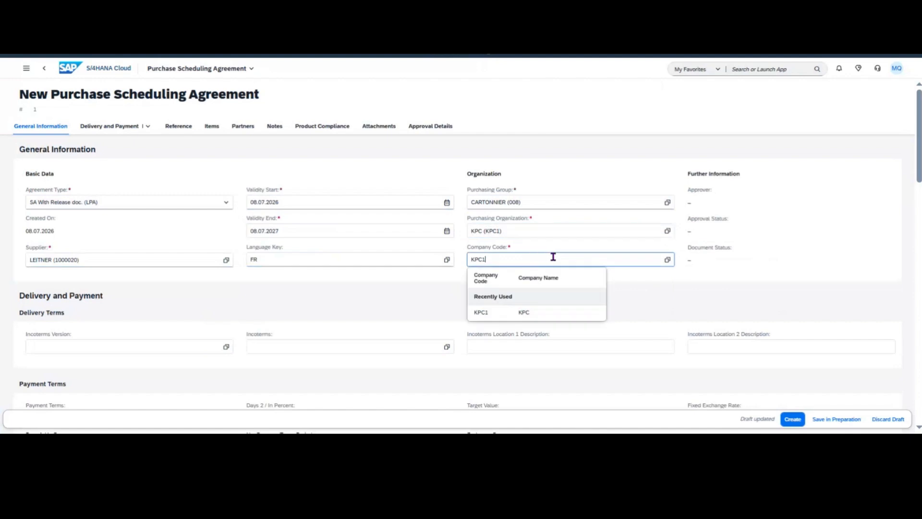
left_click(807, 213)
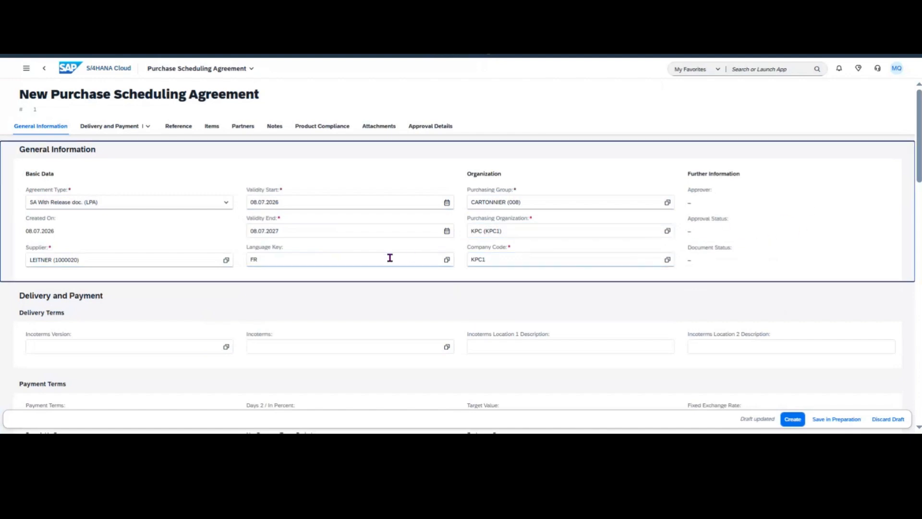
Step: Set the target value in the agreement's payment terms to 200000 EUR
left_click(107, 128)
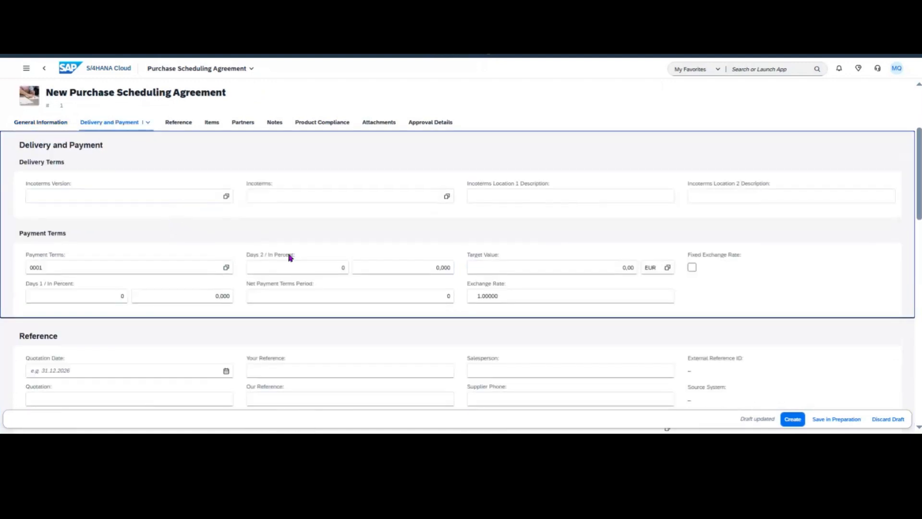
left_click(609, 268)
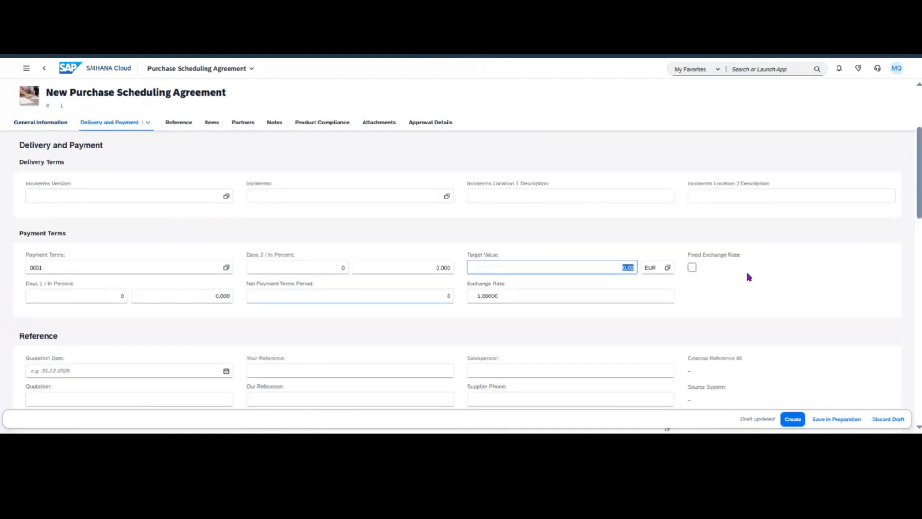
type("200000")
key("Return")
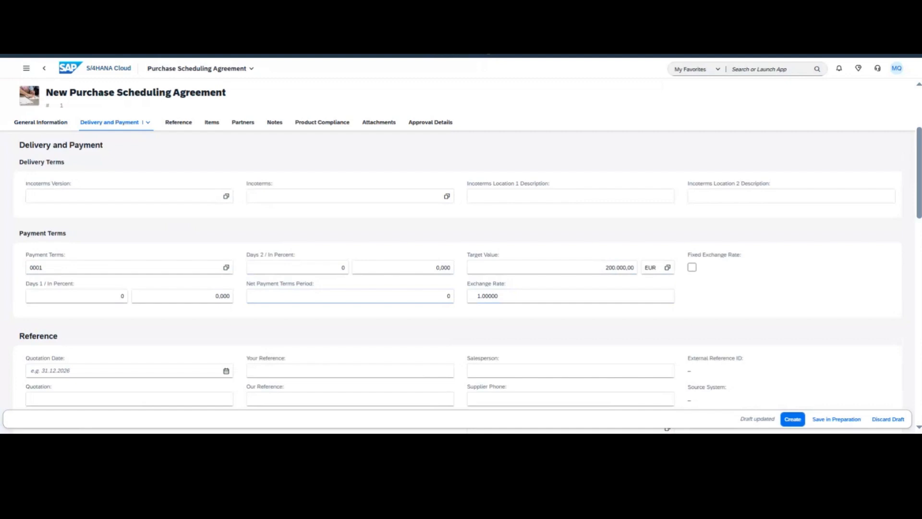
Step: Paste the bulleted list of contract text types, ending with Vendor memo (pur. org.), into the agreement's header text note
left_click(276, 124)
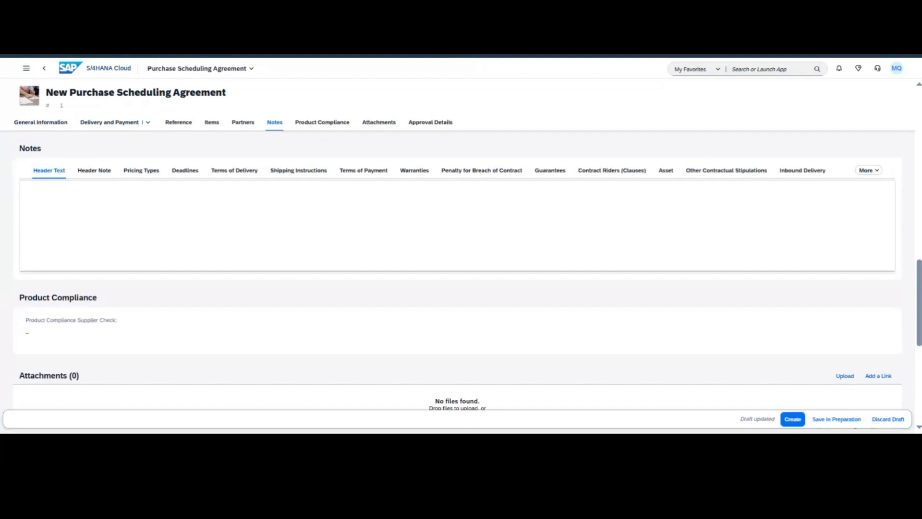
left_click(196, 235)
key("ctrl+v")
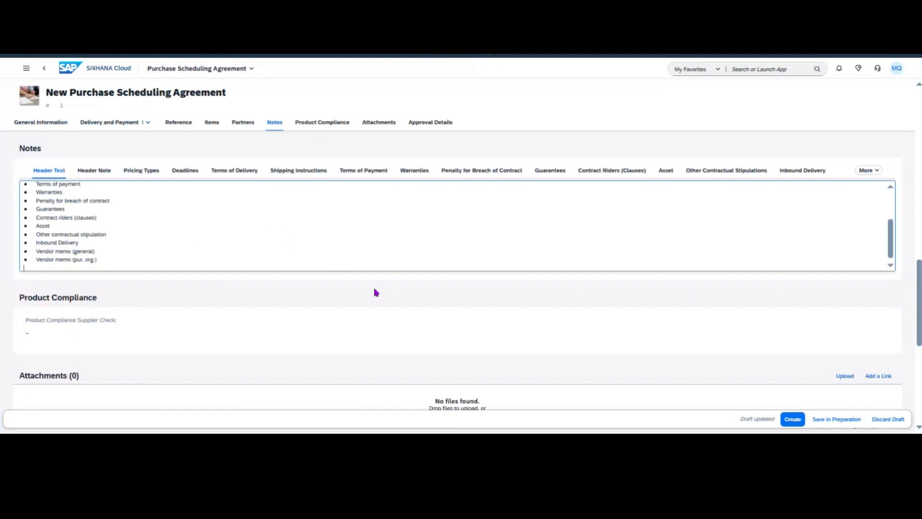
left_click(452, 432)
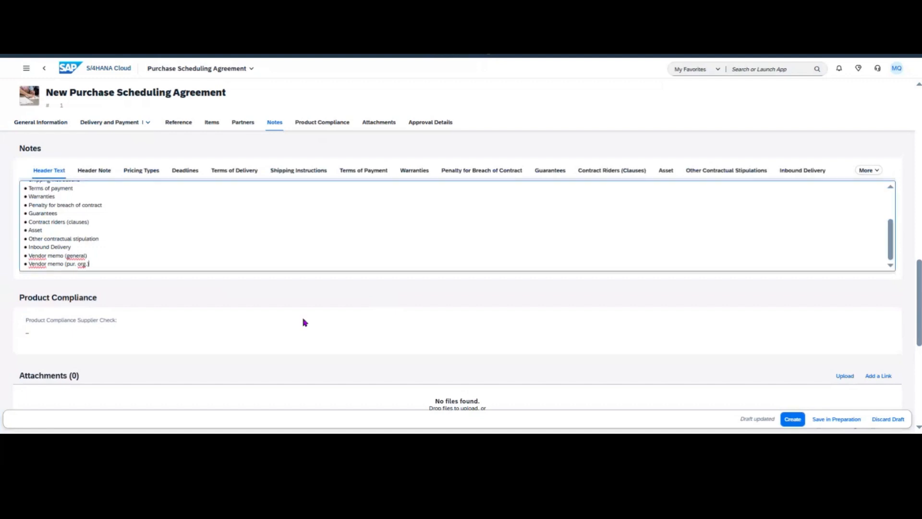
Step: Create an agreement item for material RM19 (RAW19,PD,Batch-Fifo,LeanQM) in plant KP01
left_click(212, 123)
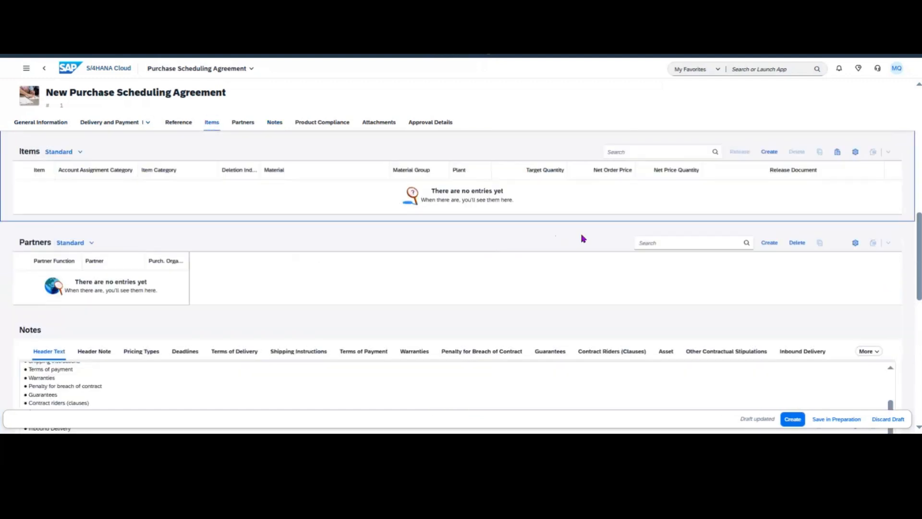
left_click(770, 152)
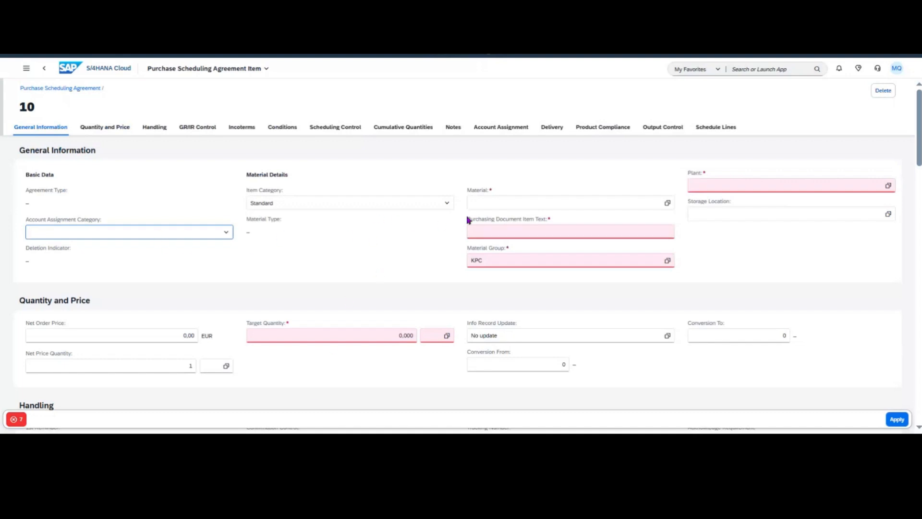
left_click(524, 201)
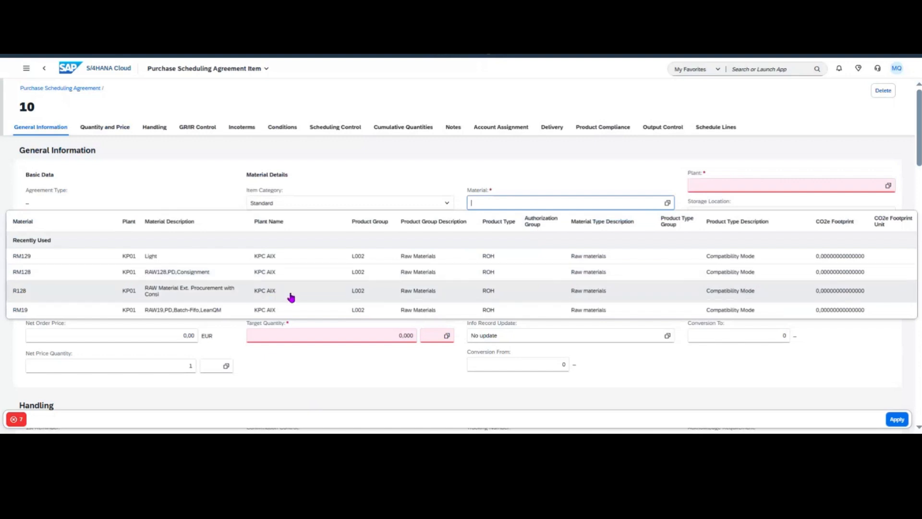
left_click(220, 312)
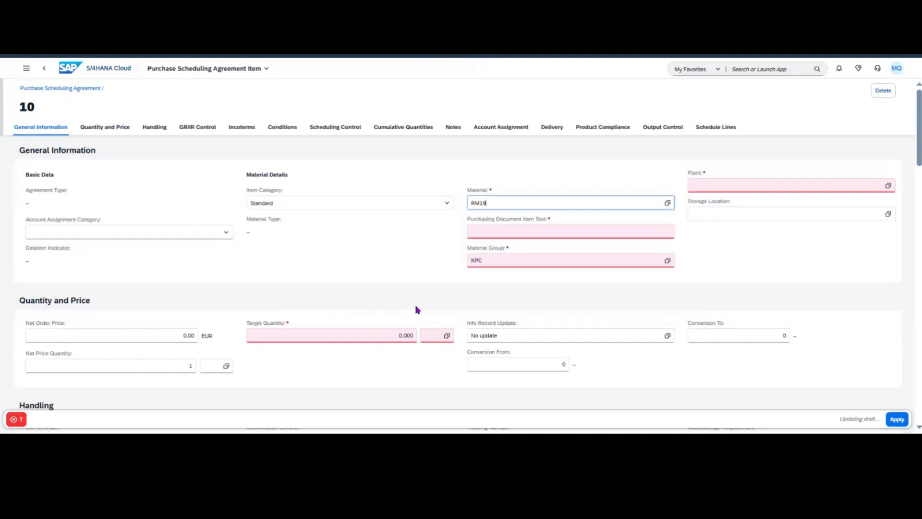
left_click(530, 235)
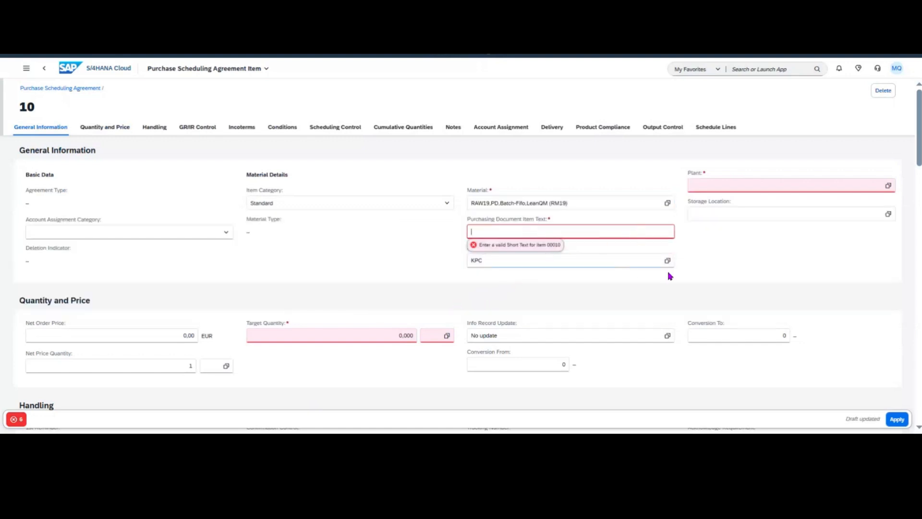
left_click(615, 264)
left_click(710, 185)
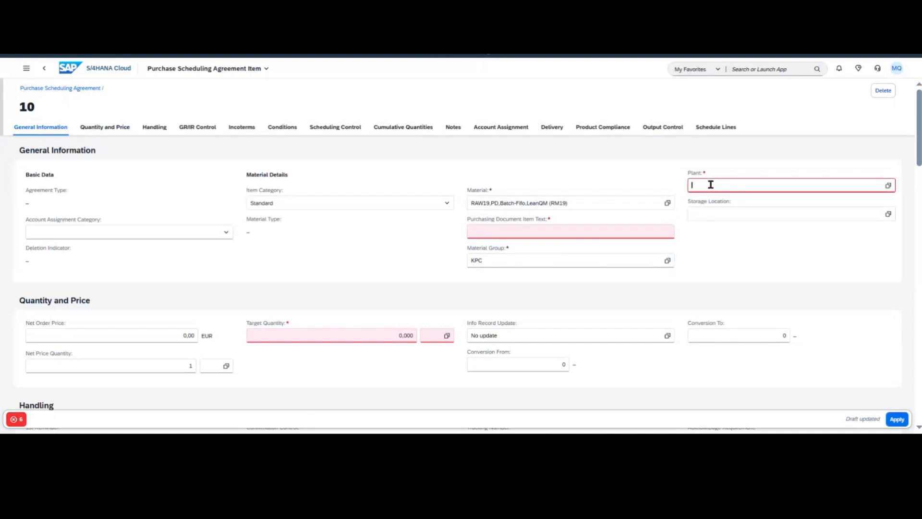
type("KP01")
key("Return")
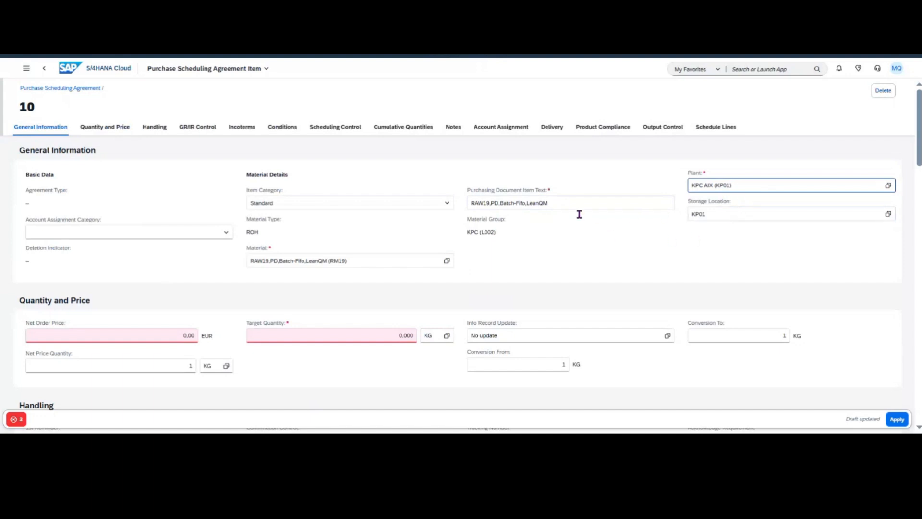
Step: Set the item's target quantity to 120000 KG
left_click(163, 331)
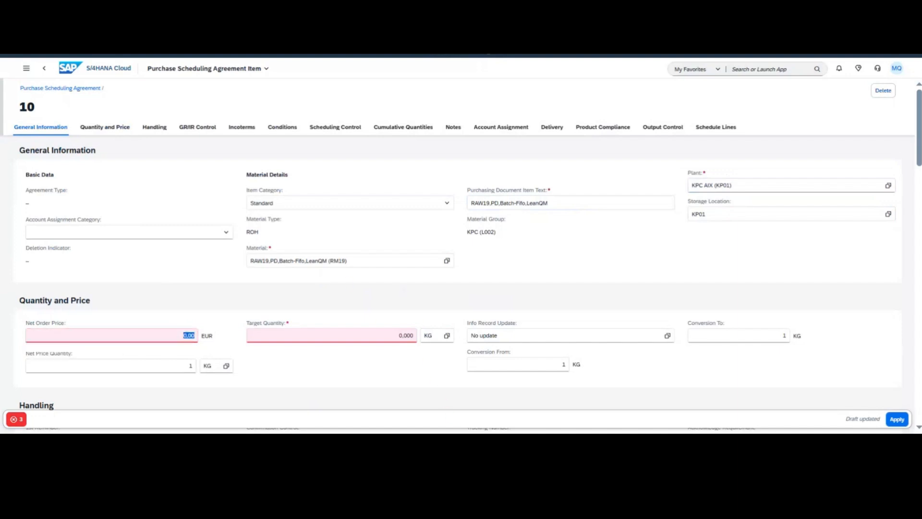
left_click(339, 331)
type("120000")
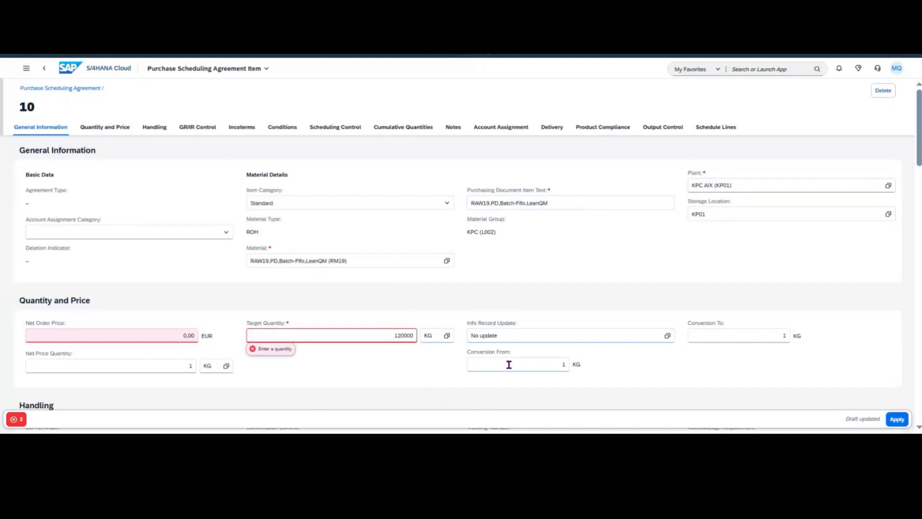
Step: Set the item's net order price to 1,66 EUR and its info record update to Update with plant (if no plant ban) (B)
key("shift+Tab")
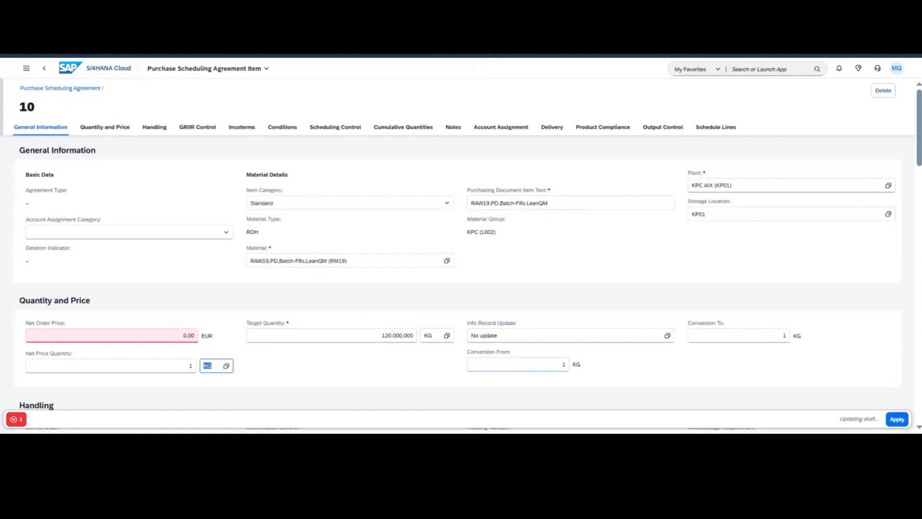
key("shift+Tab")
key("shift+Tab")
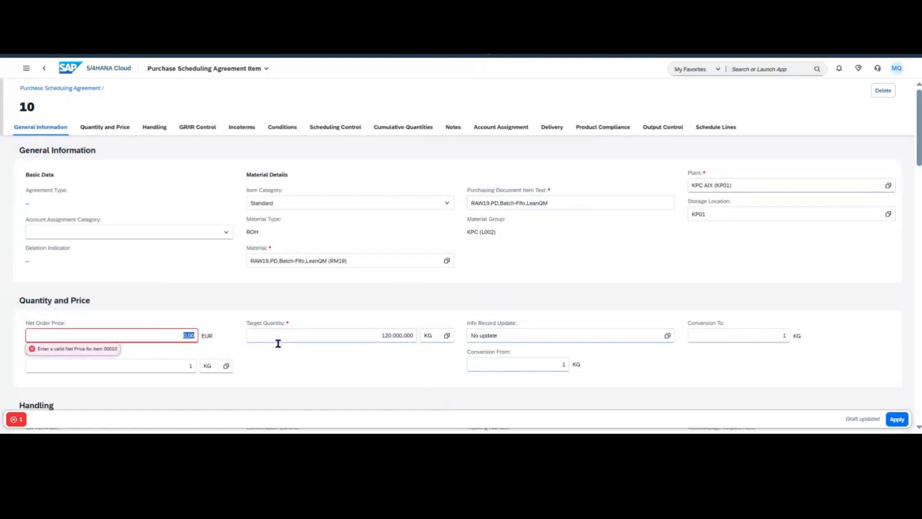
type("1,66")
key("Return")
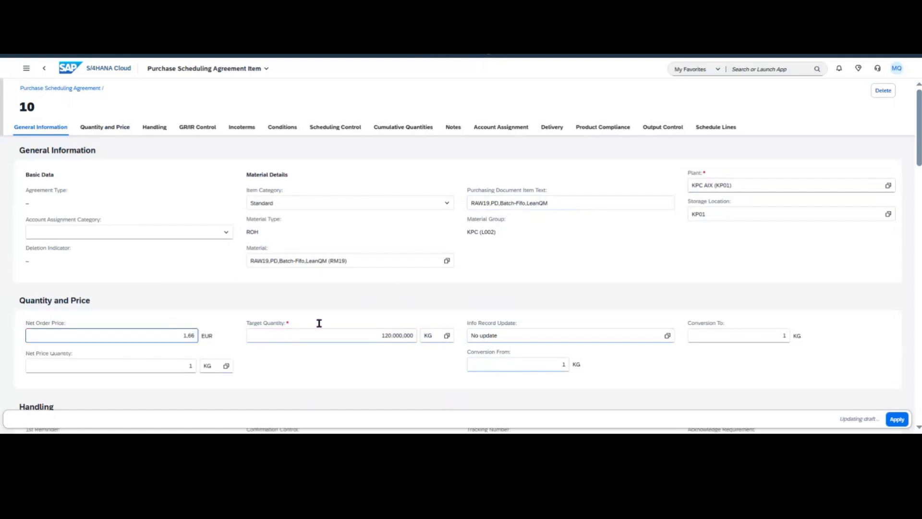
left_click(669, 336)
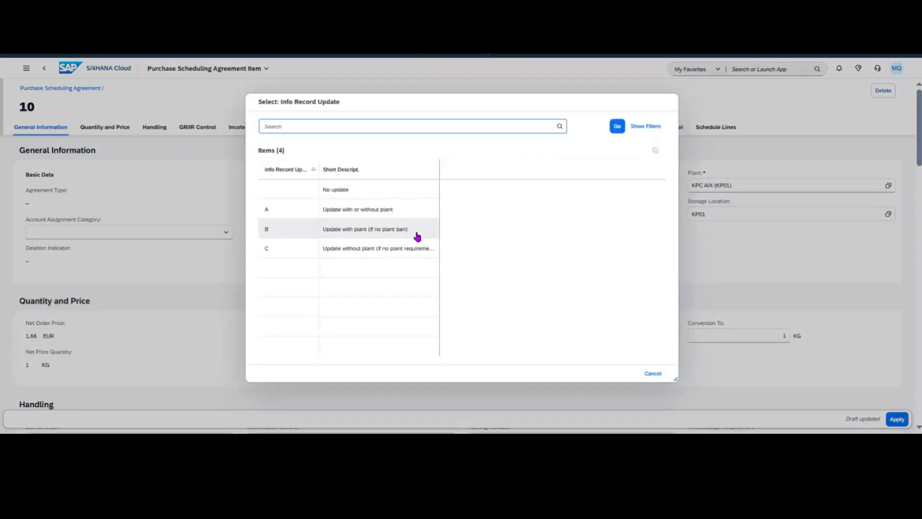
left_click(417, 234)
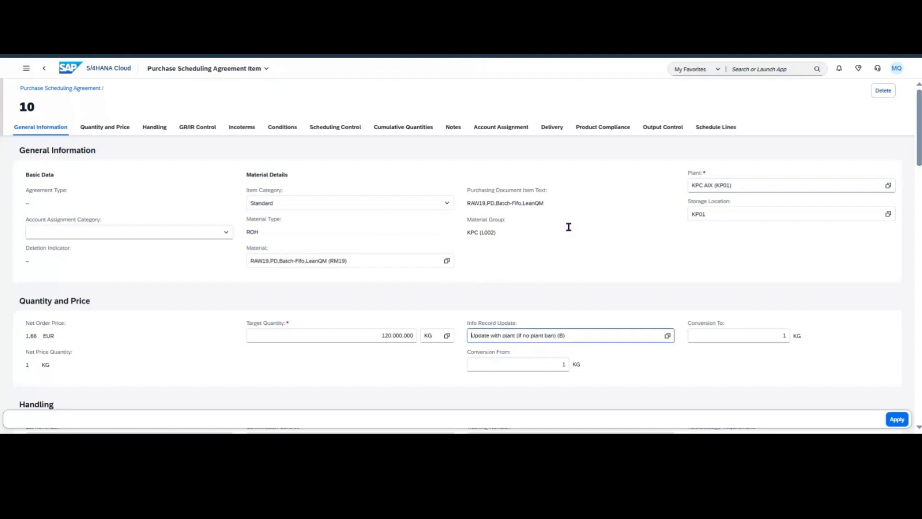
Step: Set the item's output control creation profile to 14 days JIT and 6 months FRC (S001)
left_click(663, 127)
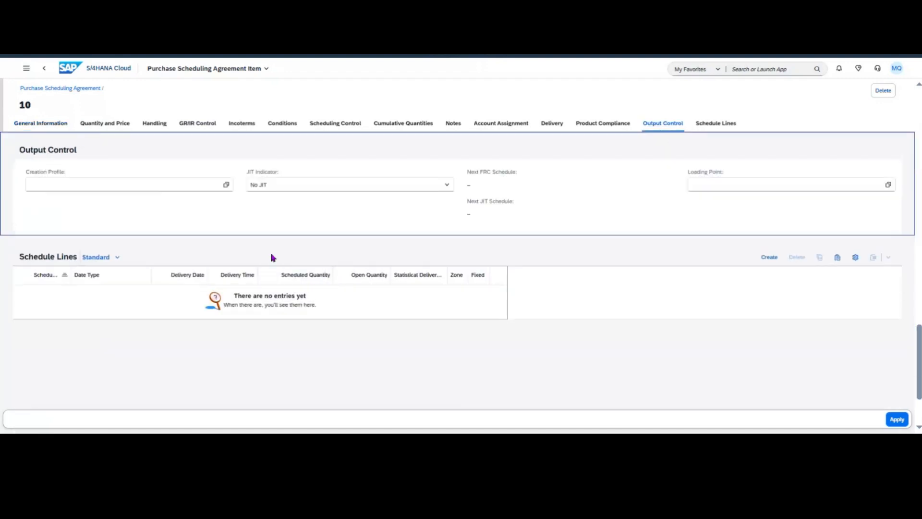
left_click(226, 186)
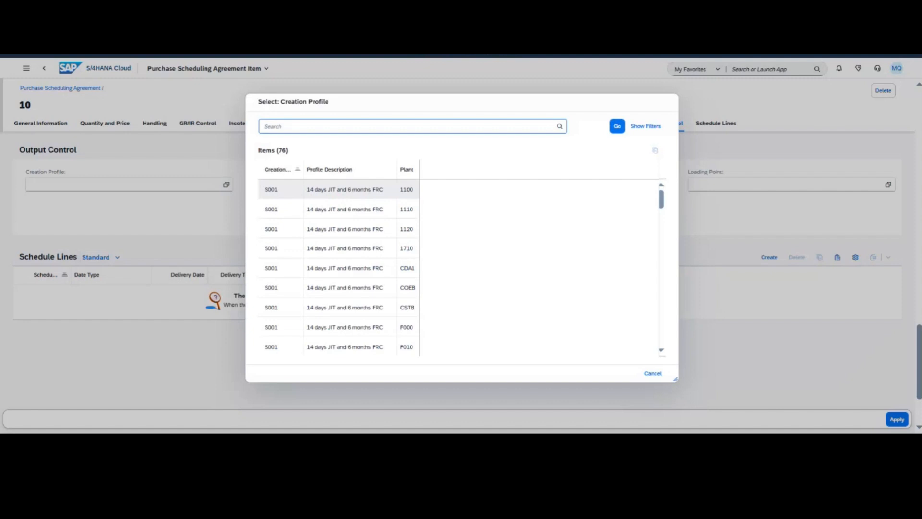
left_click(347, 191)
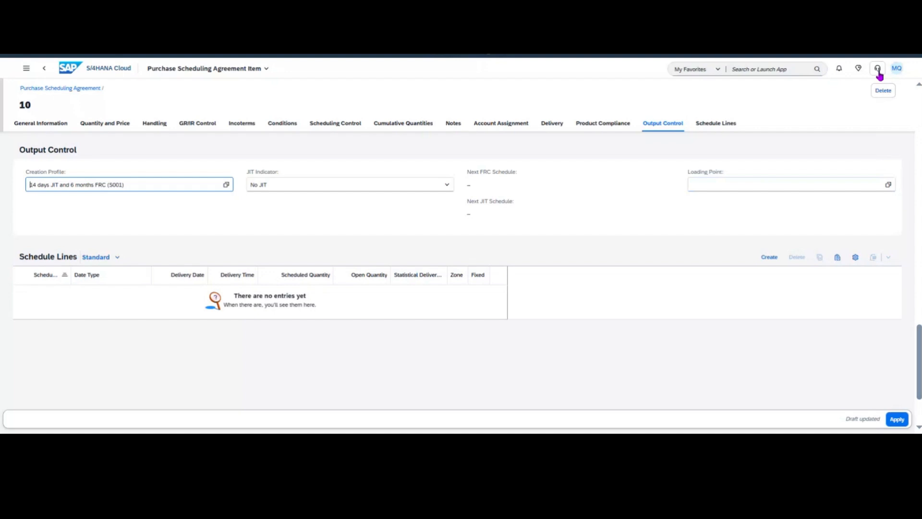
left_click(234, 228)
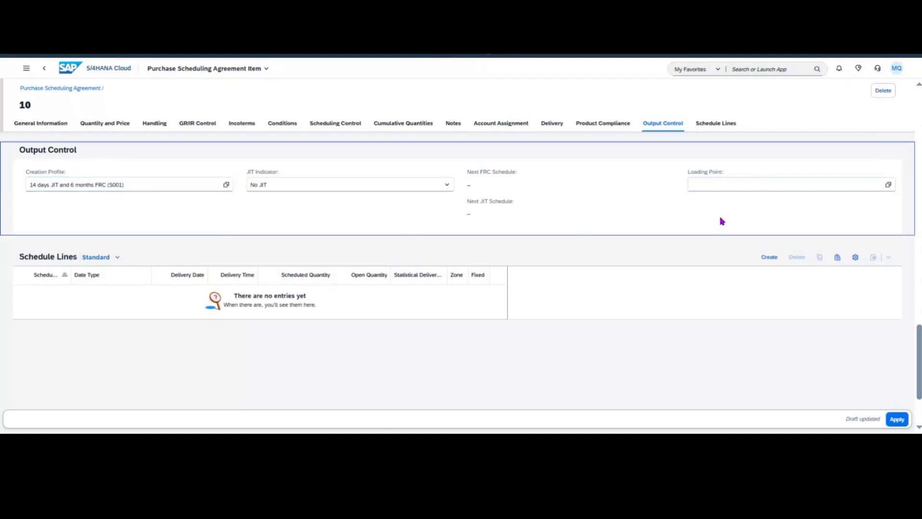
Step: Paste the bulleted list of item note types, from Item text to Sequence Number LP, into the item's Item Text note
left_click(453, 432)
left_click(455, 126)
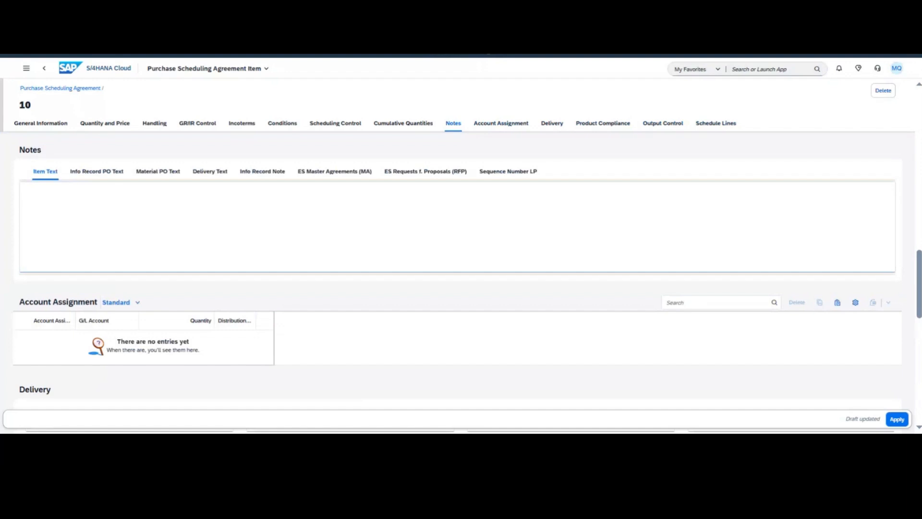
left_click(226, 237)
type("Navigate to the Notes section and add the required Notes as below: • Item text • Info record PO text • Material PO text • Delivery text • Info record note • ES Master Agreements (MA) • ES Requests f. Proposals (RFP) • Sequence Number LP Choose Apply at the bottom of the view.")
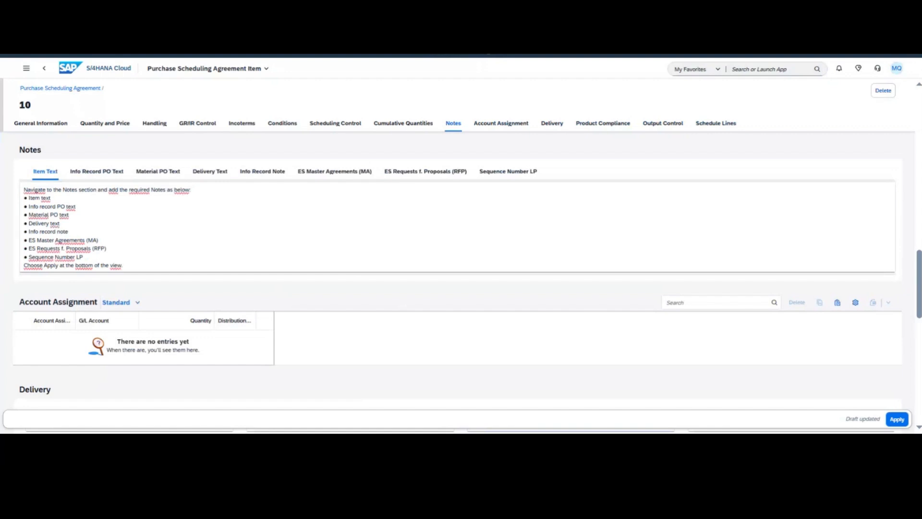
Step: Apply the item to the agreement, create the purchase scheduling agreement and select its document number
left_click(897, 419)
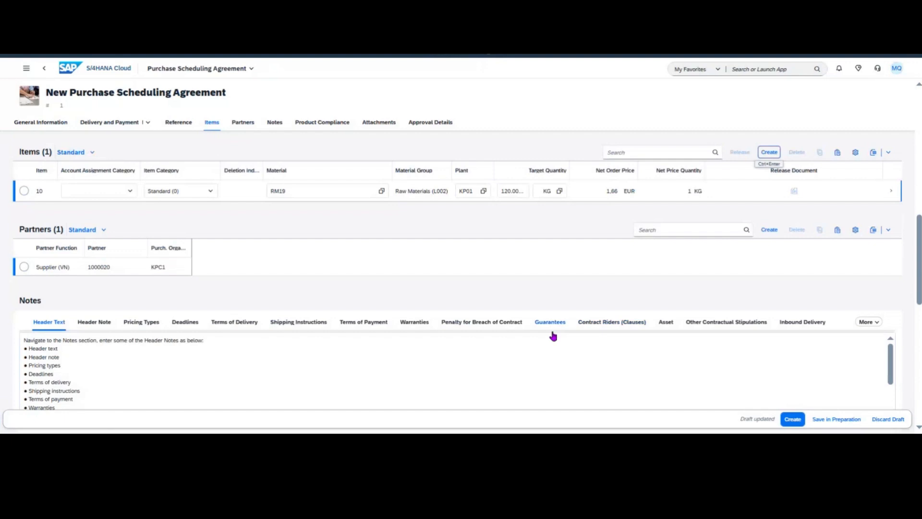
left_click(793, 419)
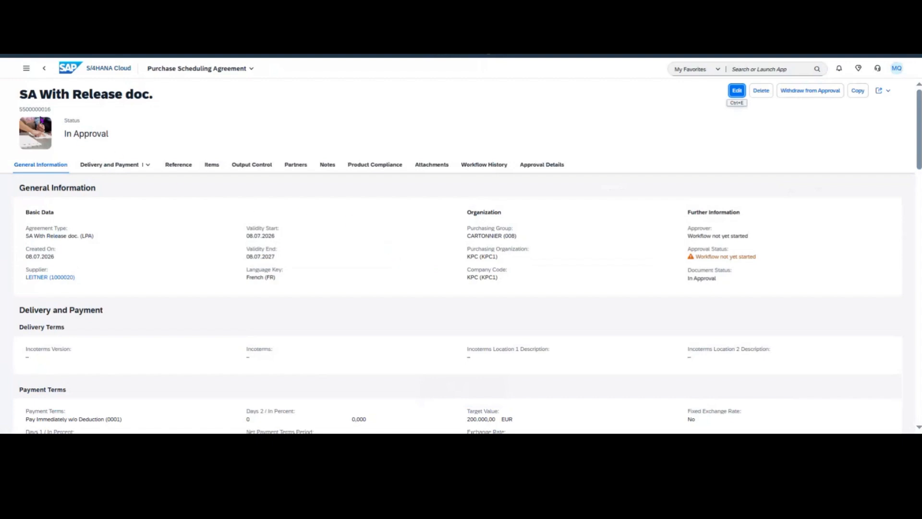
double_click(37, 109)
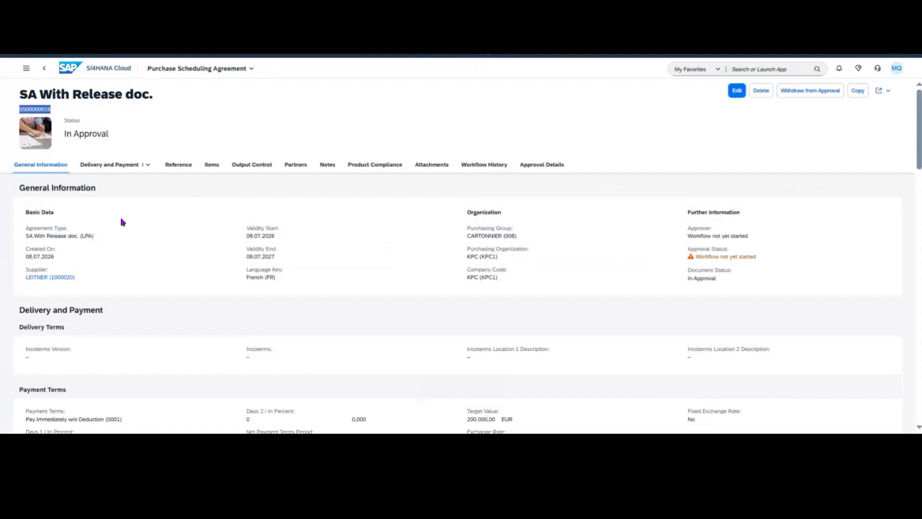
Step: Search for and open the Mass Changes to Purchase Scheduling Agreements app
left_click(457, 444)
left_click(739, 73)
key("ctrl+v")
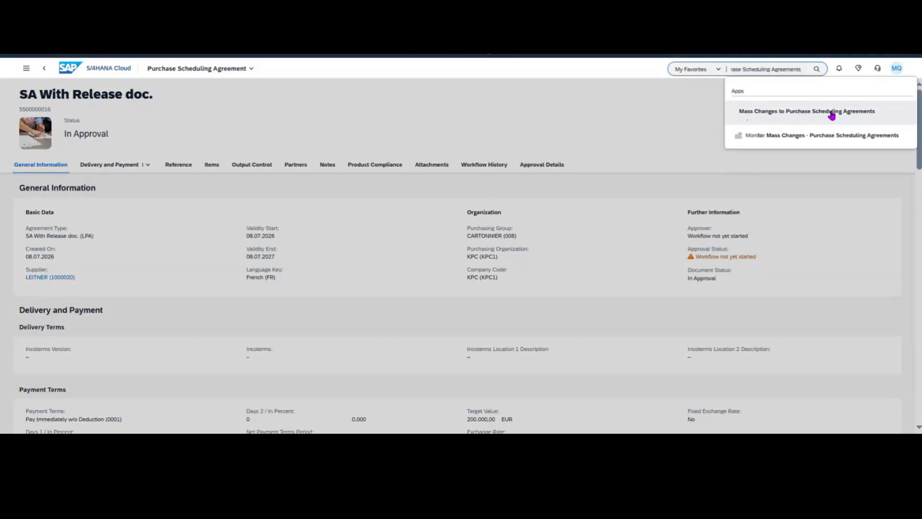
left_click(839, 117)
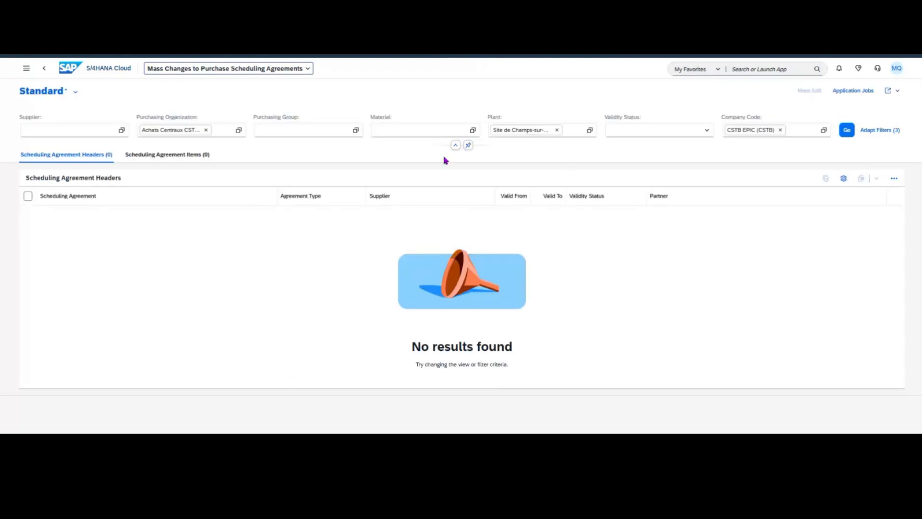
Step: List the scheduling agreements of purchasing organization KPC1 without plant and company code filters, and select all agreement headers
left_click(206, 129)
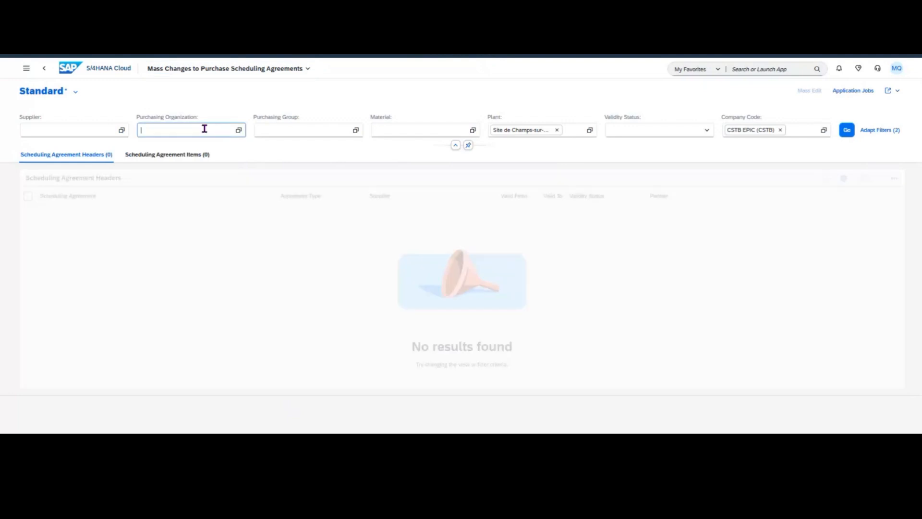
type("KPC1")
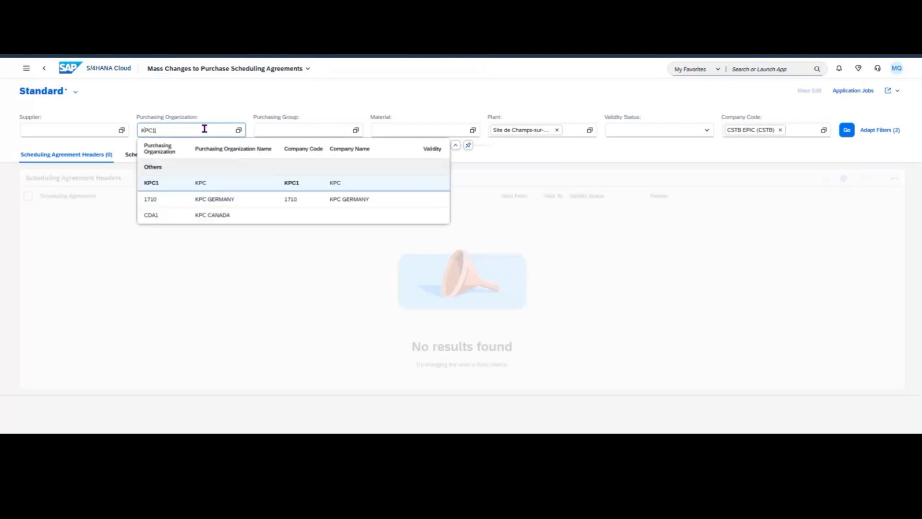
left_click(208, 183)
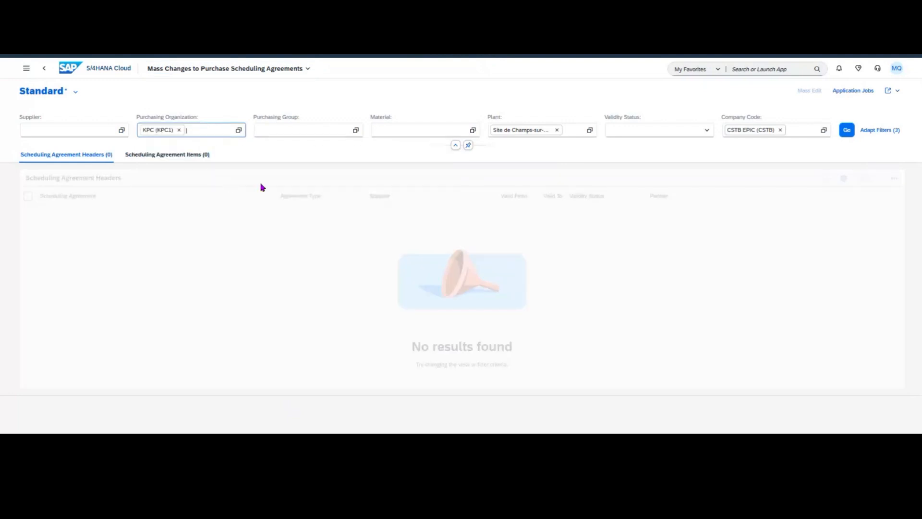
left_click(557, 129)
left_click(780, 129)
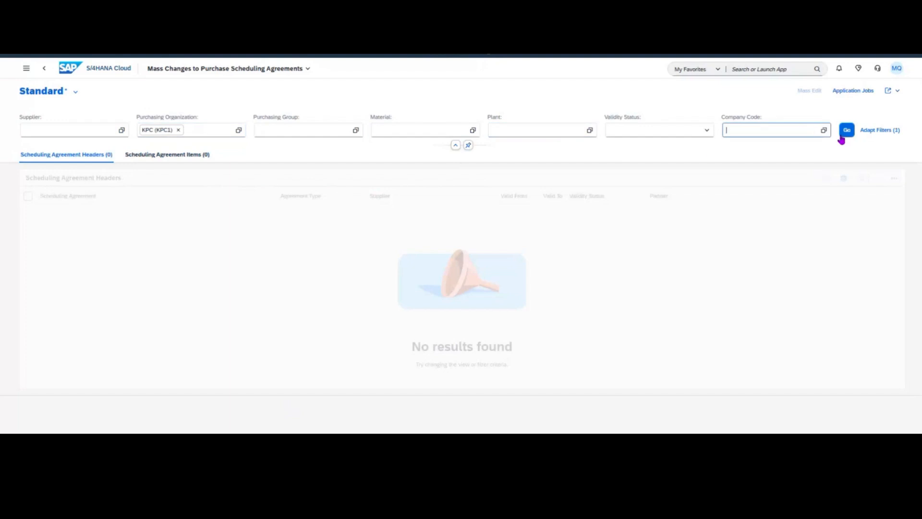
left_click(847, 131)
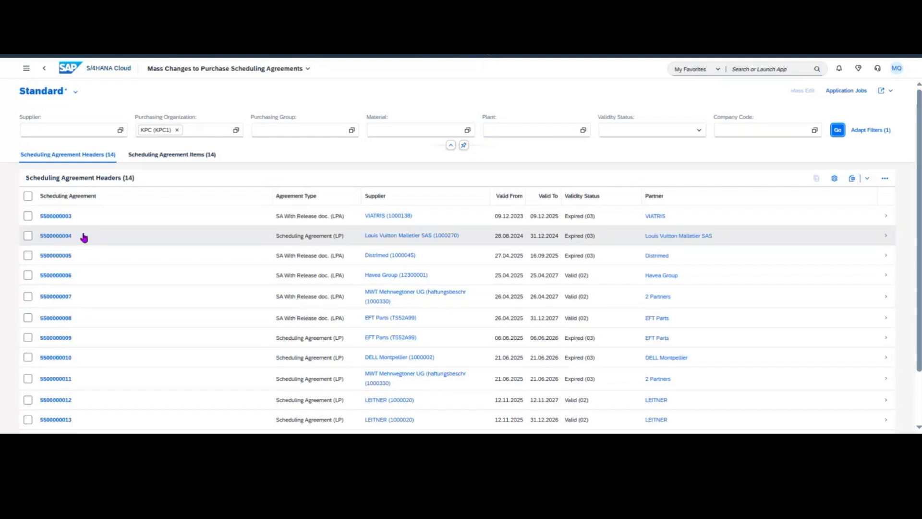
left_click(28, 196)
Step: Review the related app links available for the first scheduling agreement in the list, leaving the link list unchanged
left_click(60, 217)
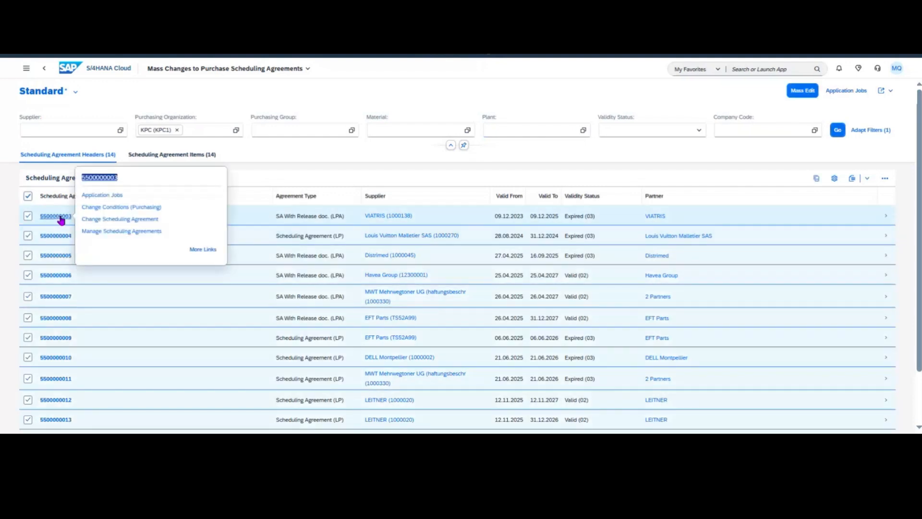
left_click(199, 254)
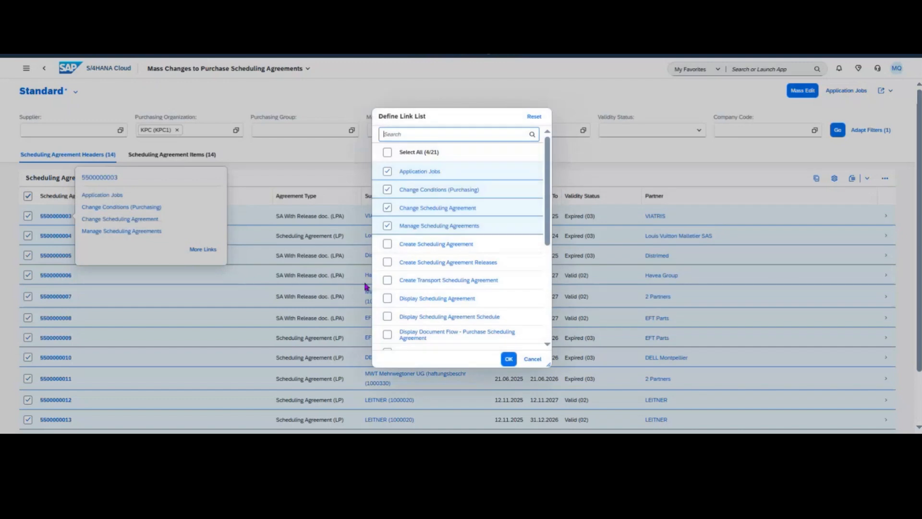
scroll(484, 273, "down", 3)
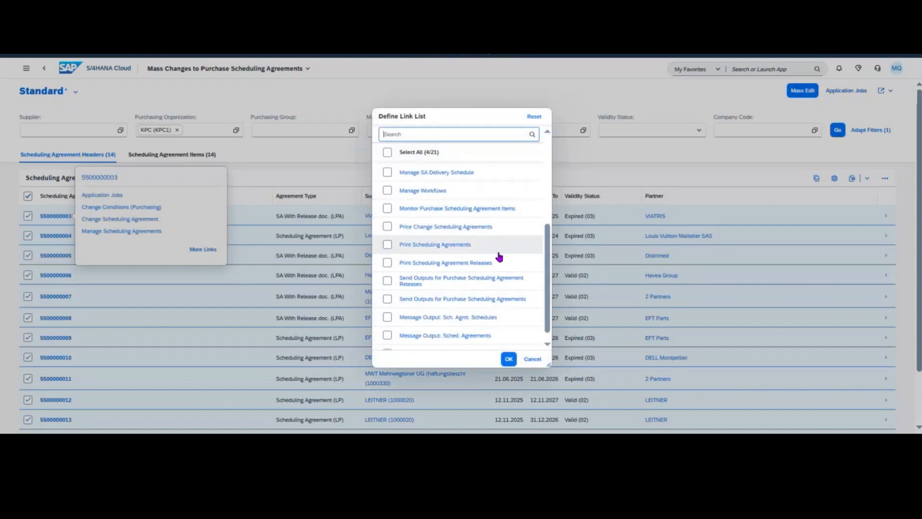
scroll(499, 278, "up", 3)
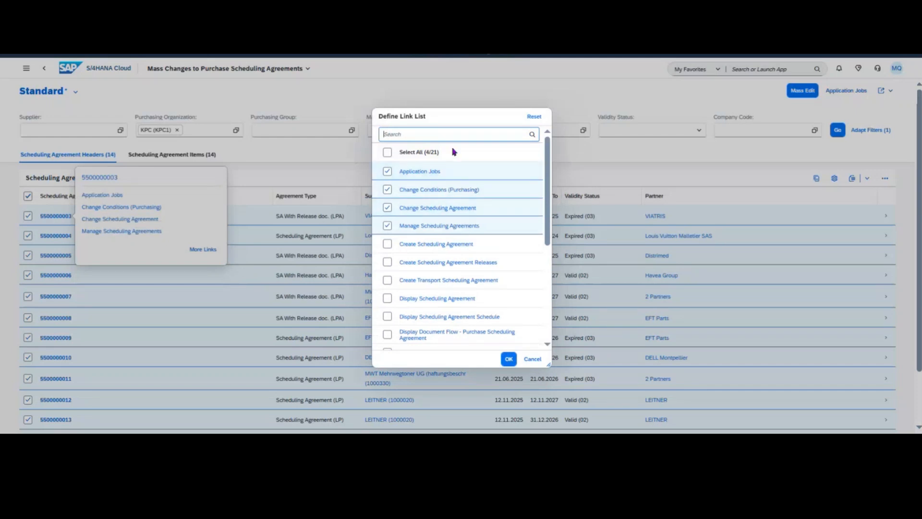
left_click(532, 359)
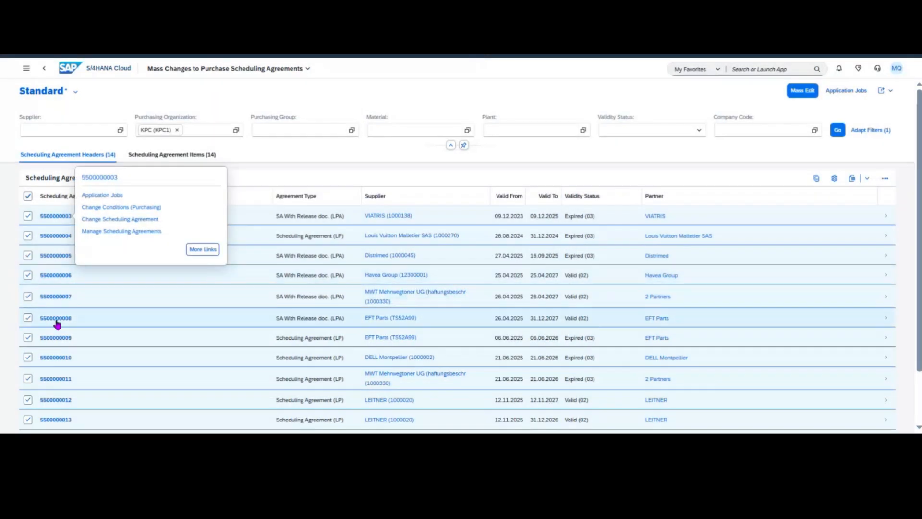
left_click(3, 328)
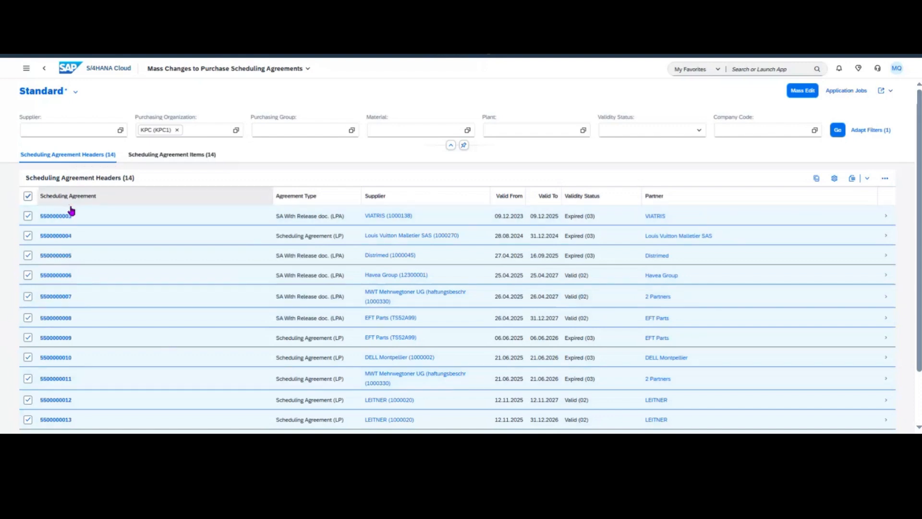
Step: In a mass edit of the selected agreement headers, enter NT45 (Net Due in 45 Days) as the new payment terms
left_click(800, 95)
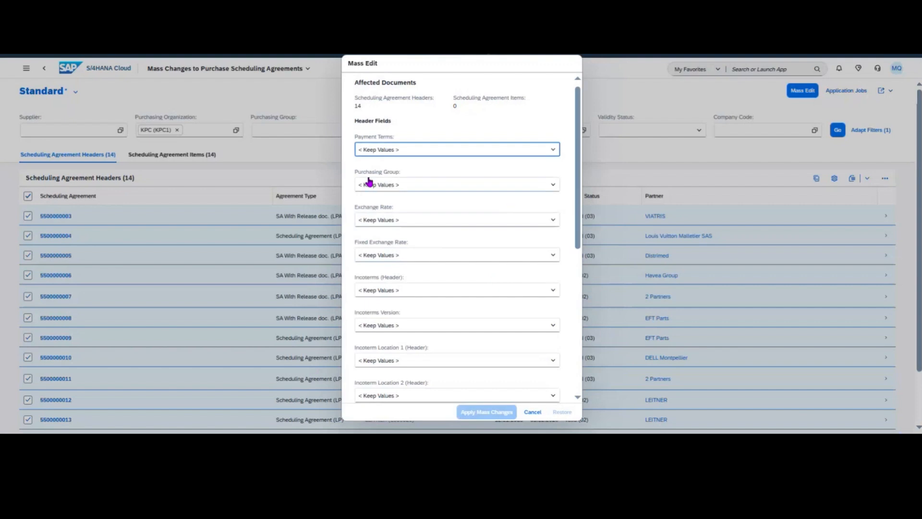
left_click(551, 151)
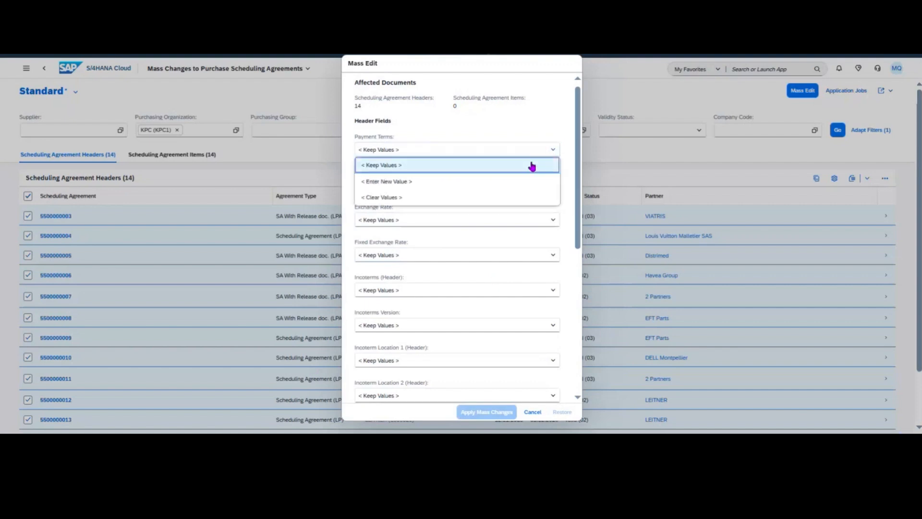
left_click(408, 184)
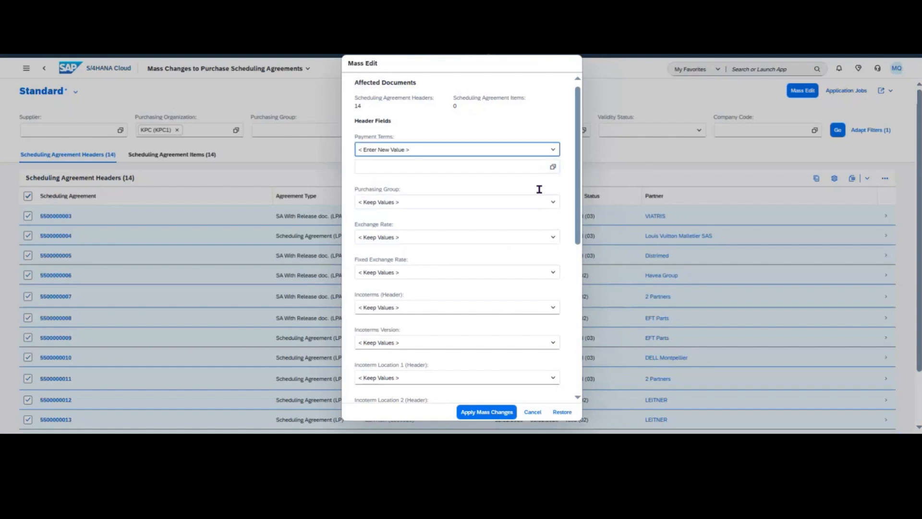
left_click(545, 167)
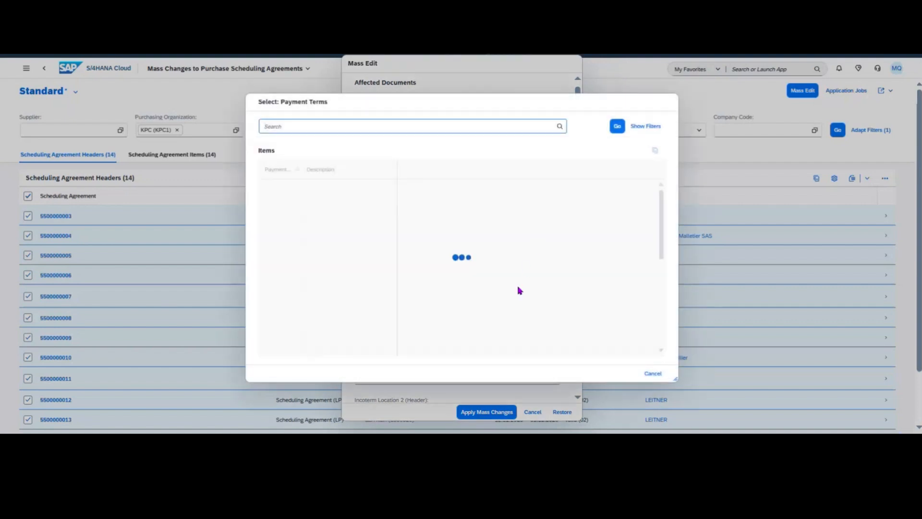
scroll(354, 306, "down", 5)
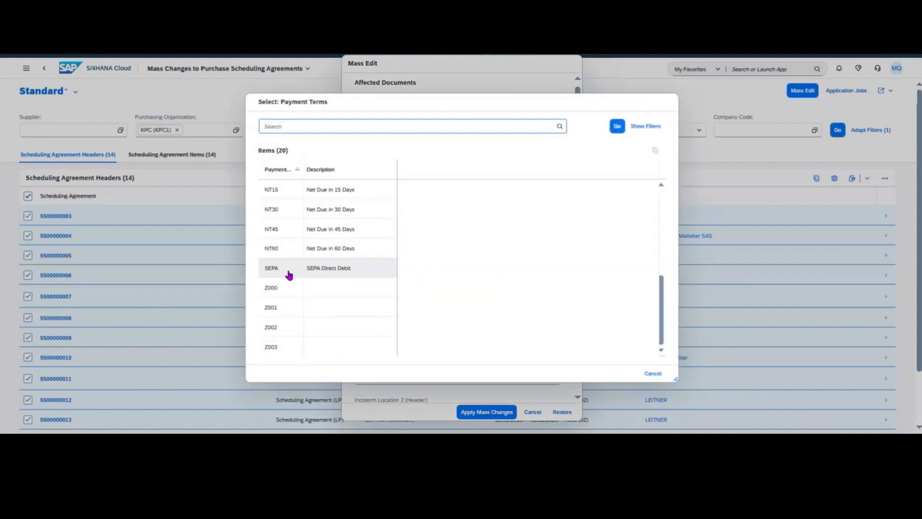
left_click(281, 239)
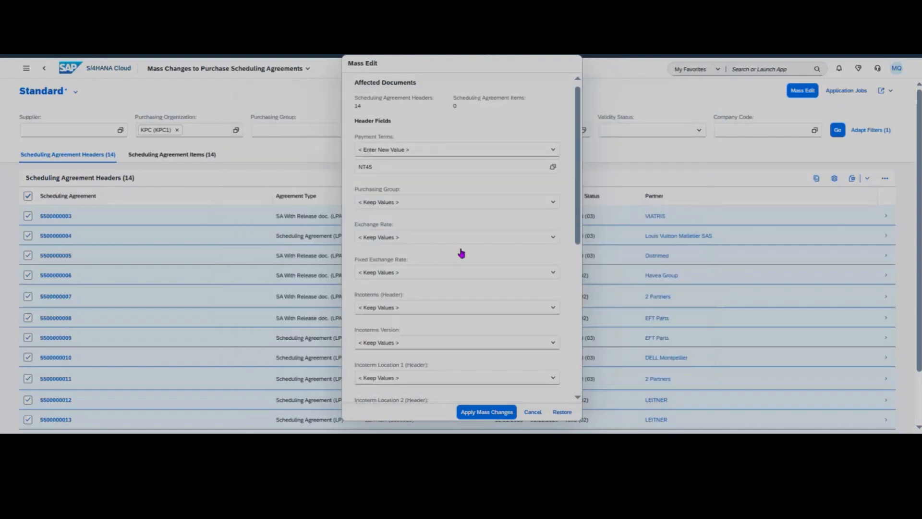
Step: Apply the mass changes to the selected agreements with the job description Mass Change Job (SA)
left_click(483, 415)
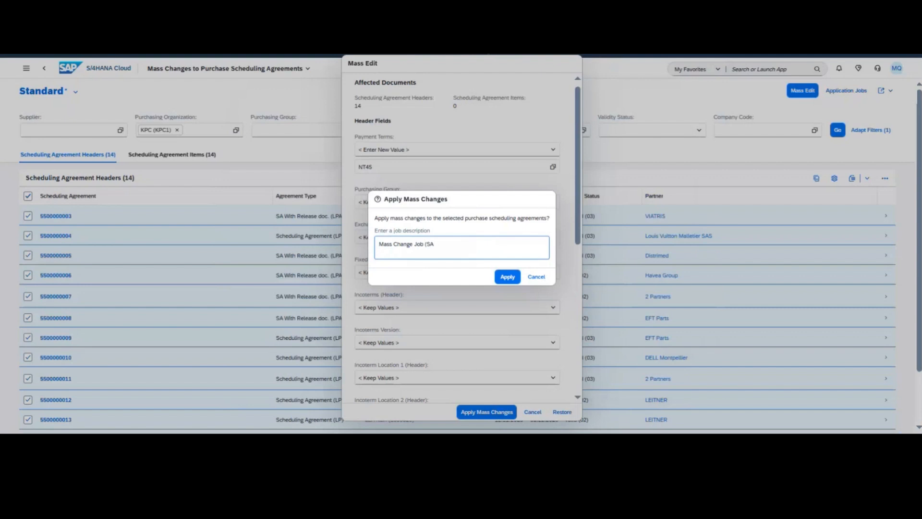
left_click(508, 277)
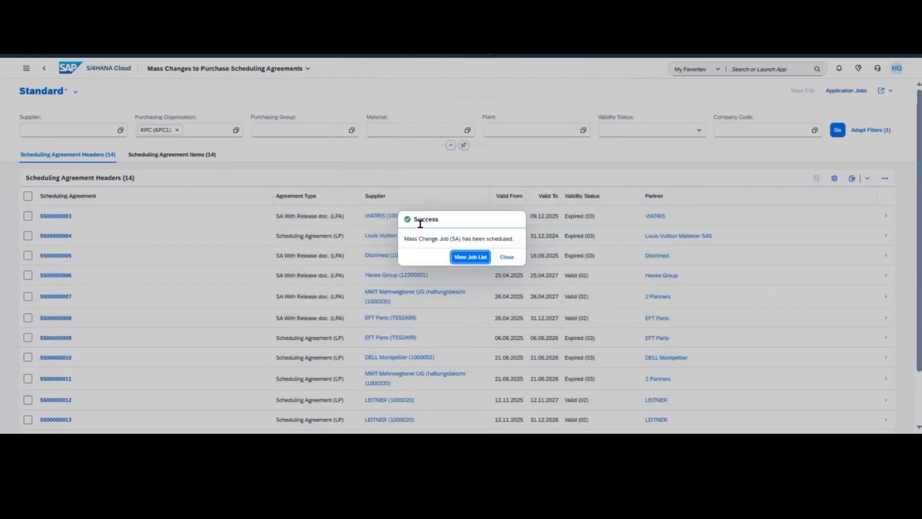
Step: List the application jobs and open the log of Mass Change Job (SA)
left_click(471, 259)
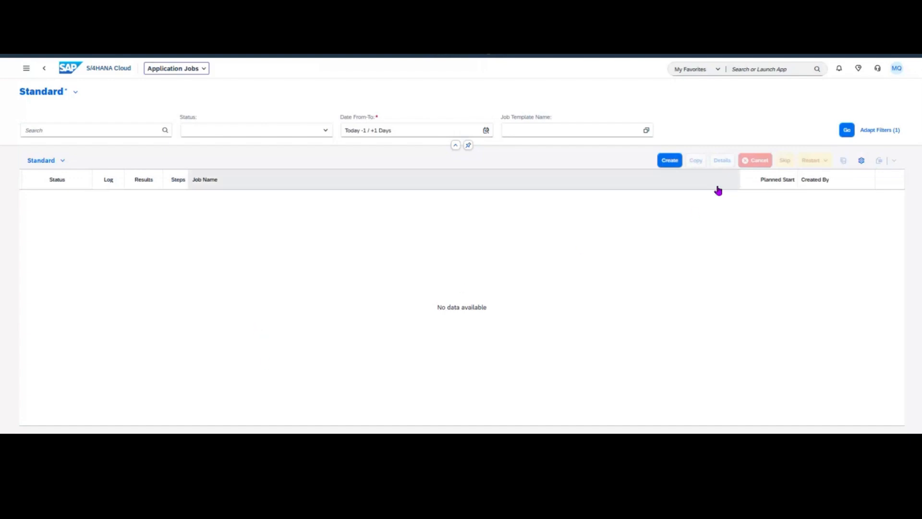
left_click(847, 130)
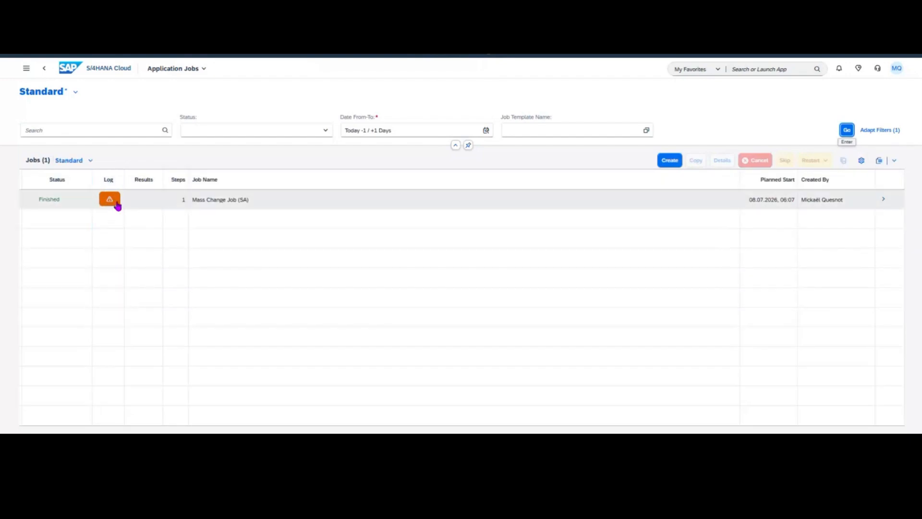
left_click(110, 200)
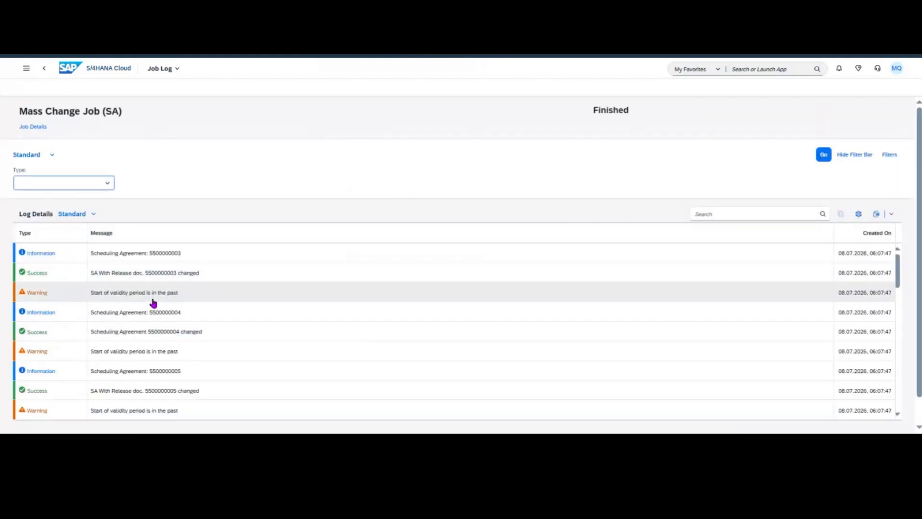
Step: Filter the log of Mass Change Job (SA) to show only messages of type Success
left_click(107, 183)
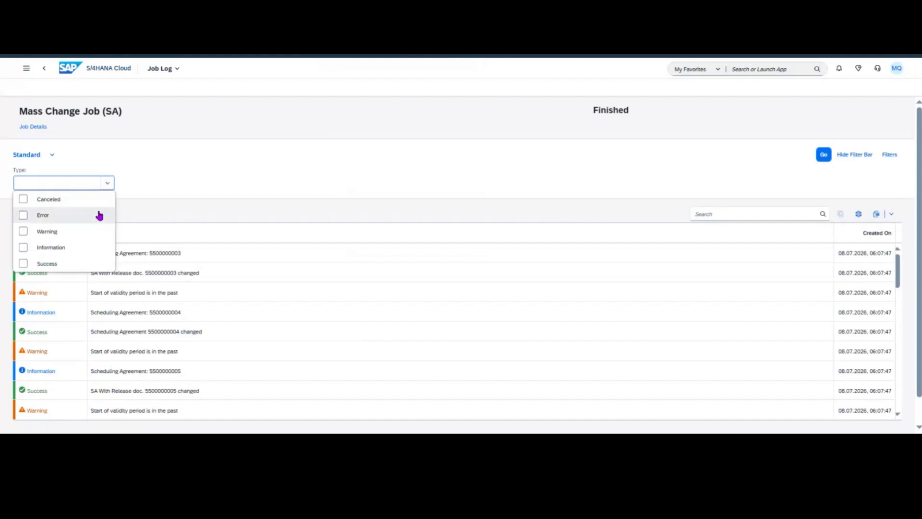
left_click(22, 264)
left_click(414, 172)
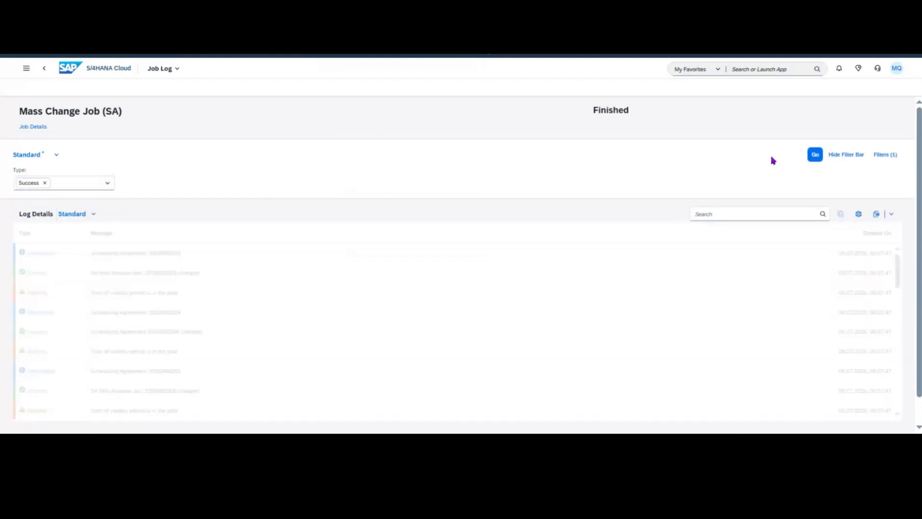
left_click(816, 154)
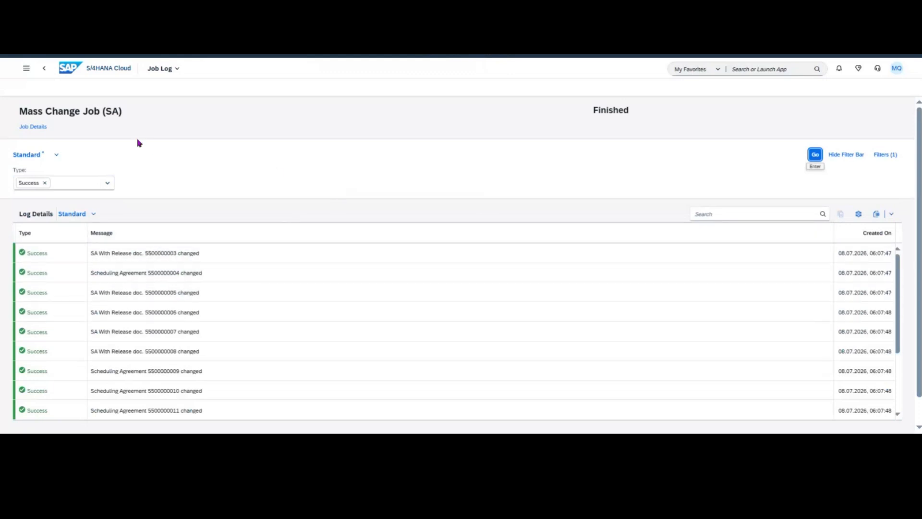
Step: Reopen the log of Mass Change Job (SA) without the type filter and examine the entry for the first scheduling agreement
left_click(41, 71)
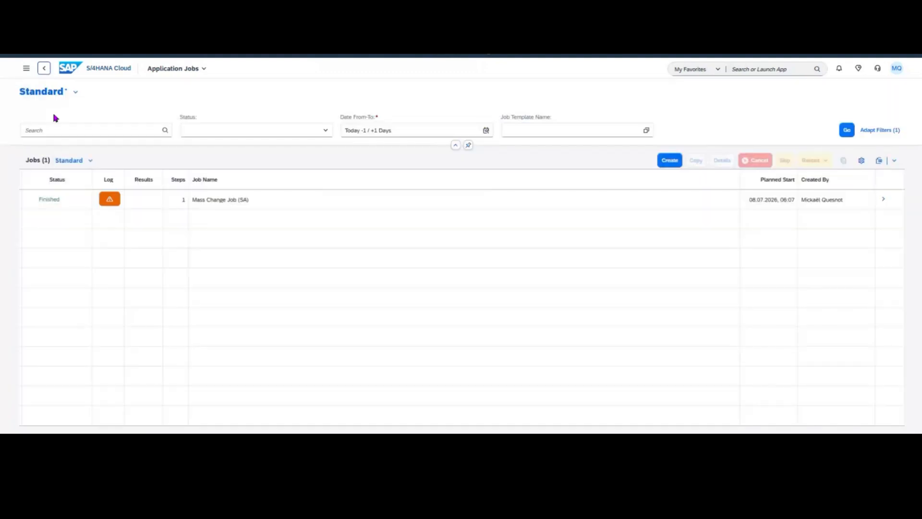
left_click(110, 199)
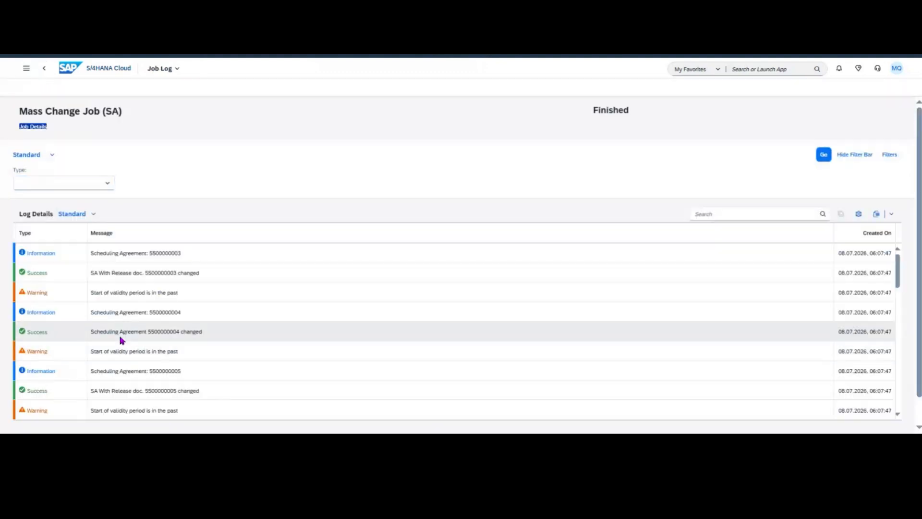
left_click(149, 255)
mouse_move(149, 256)
left_mouse_down()
mouse_move(173, 256)
mouse_move(151, 255)
left_mouse_up()
left_click(177, 258)
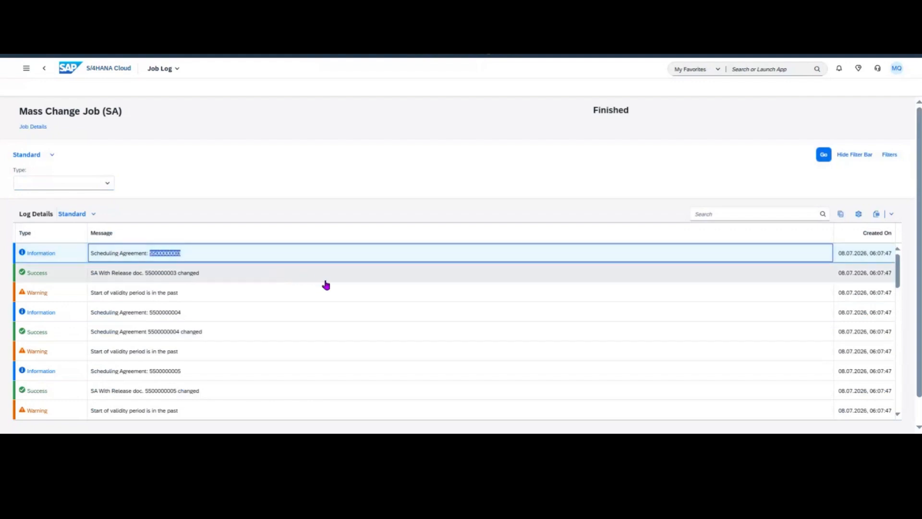
Step: Return to the mass changes list and open the VIATRIS scheduling agreement through its Manage Scheduling Agreements link
left_click(44, 68)
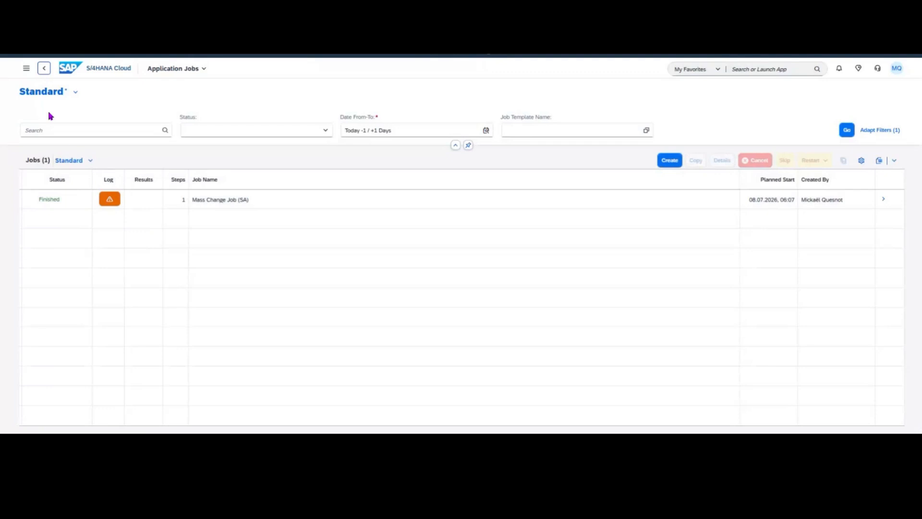
left_click(45, 69)
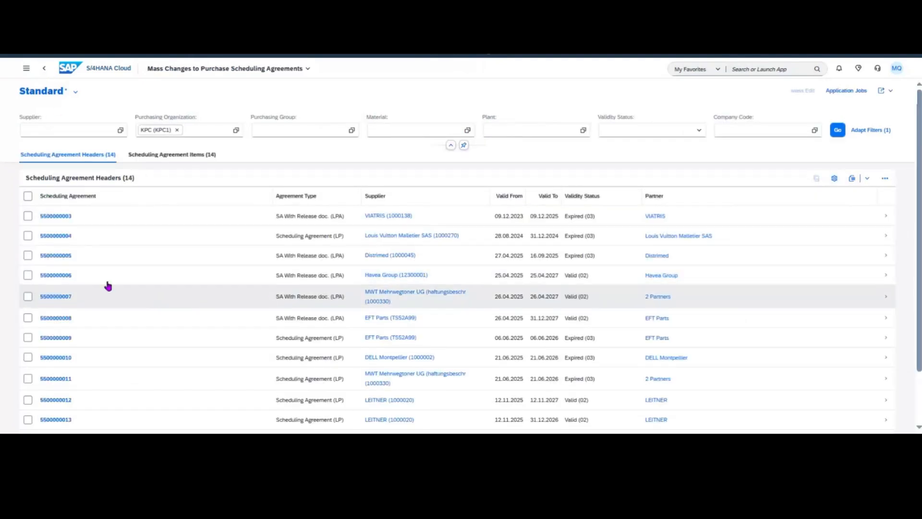
left_click(56, 216)
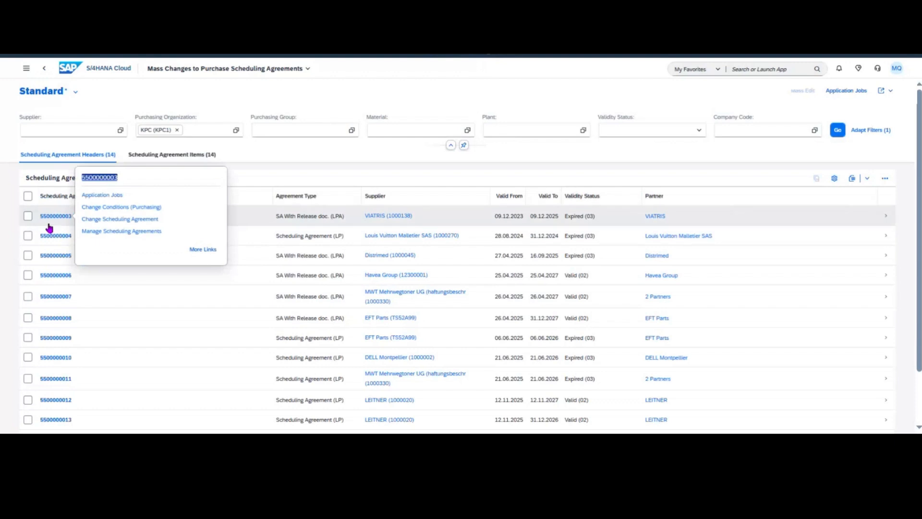
left_click(144, 232)
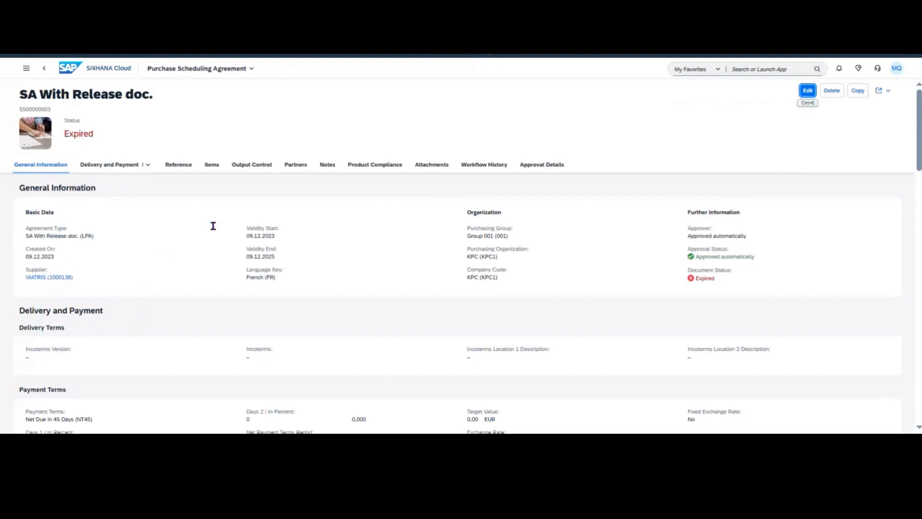
Step: Check the payment terms in the Delivery and Payment section of the VIATRIS scheduling agreement
left_click(122, 165)
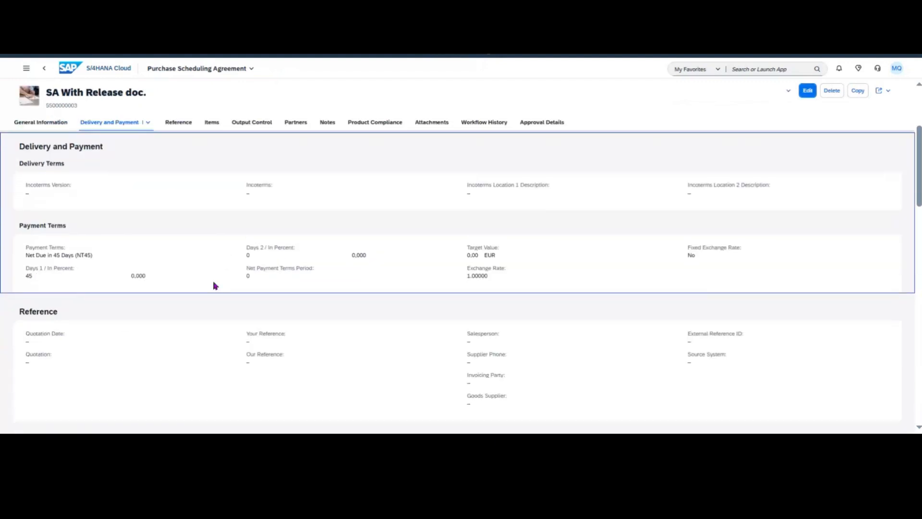
left_click(147, 122)
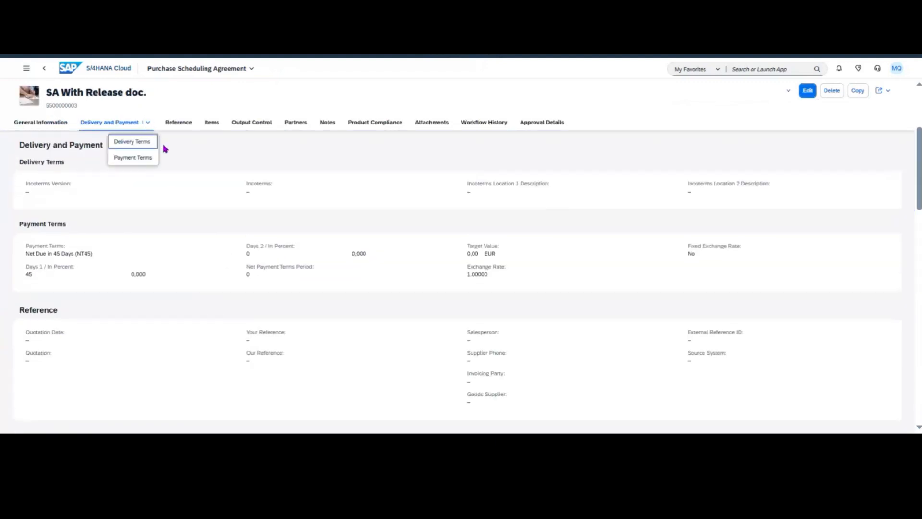
left_click(139, 158)
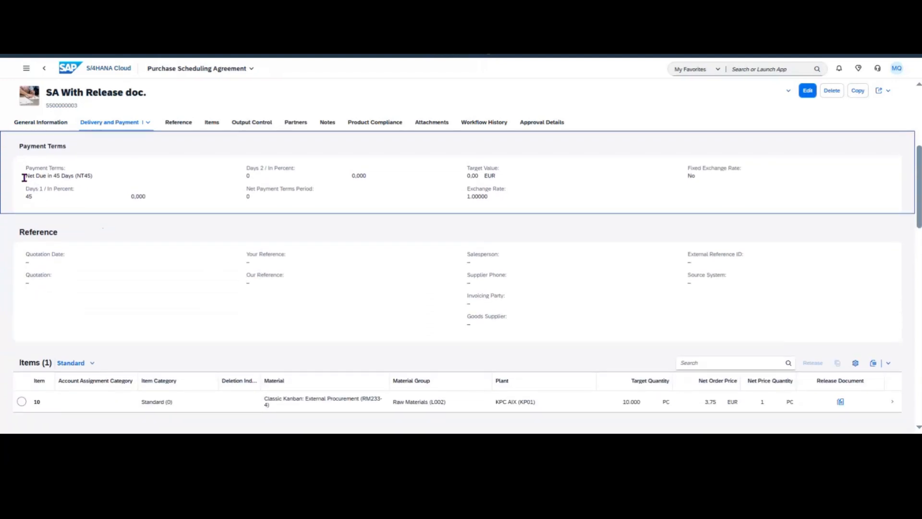
left_click_drag(26, 176, 93, 183)
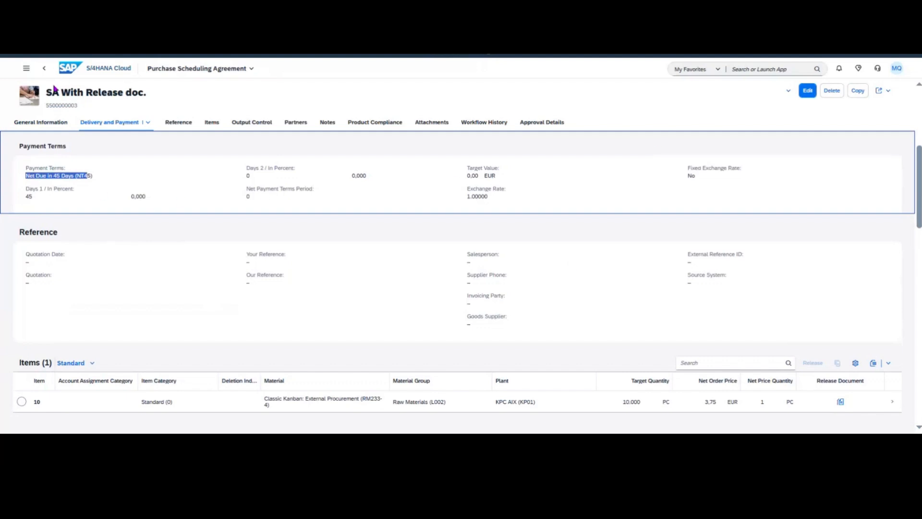
left_click(63, 73)
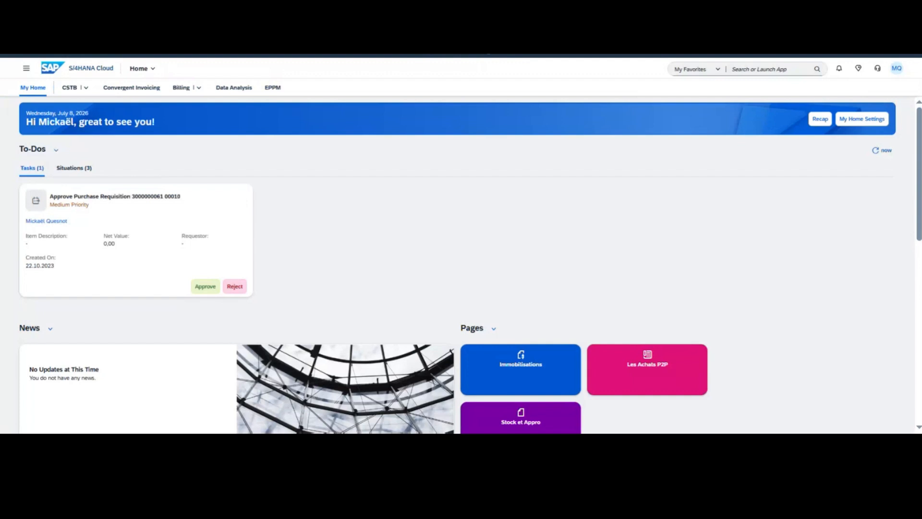
left_click(897, 70)
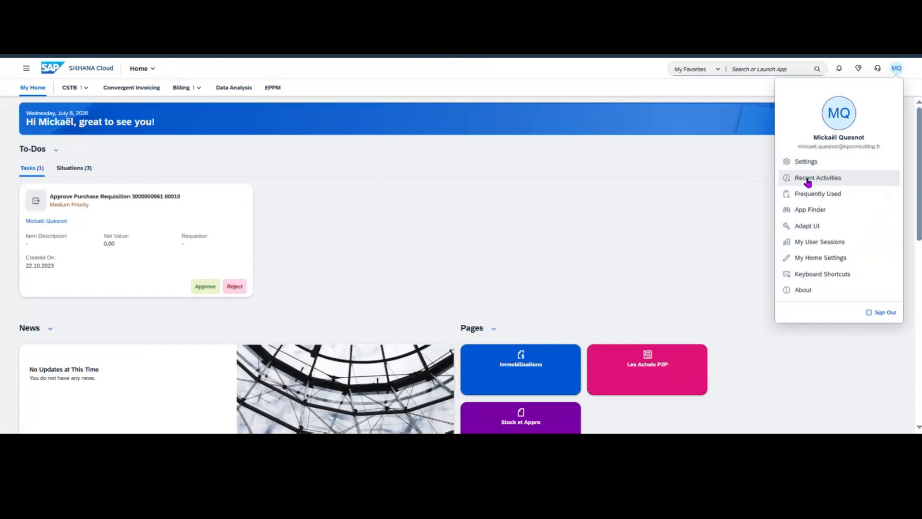
left_click(838, 182)
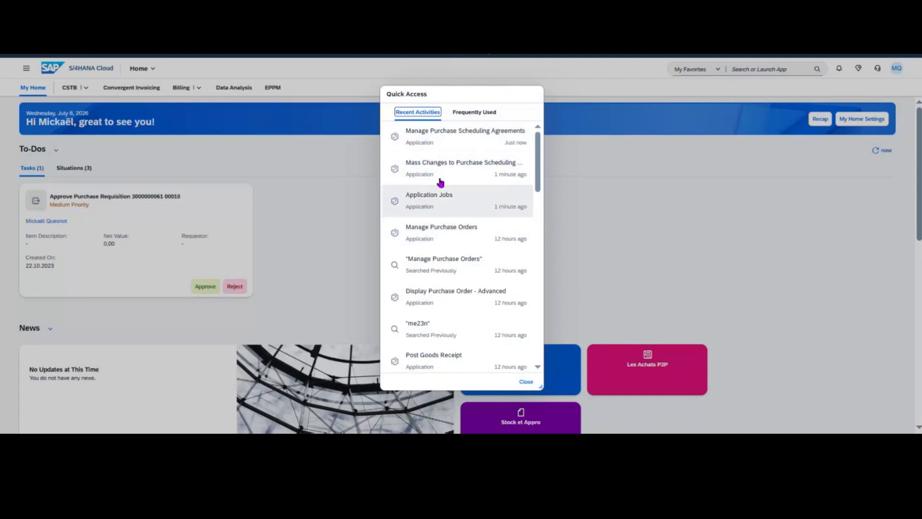
left_click(500, 139)
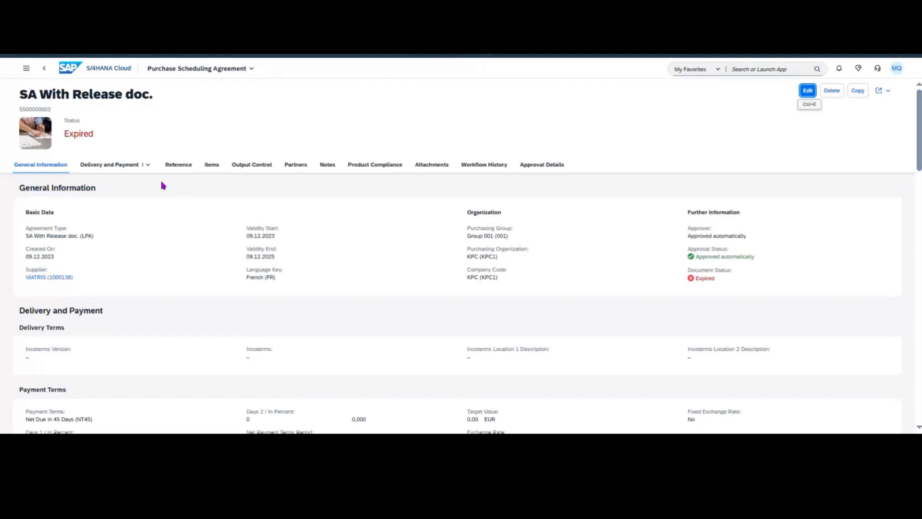
Step: Return to the home page, search for "manage scheduling a" and open the Manage Purchase Scheduling Agreements app
left_click(77, 70)
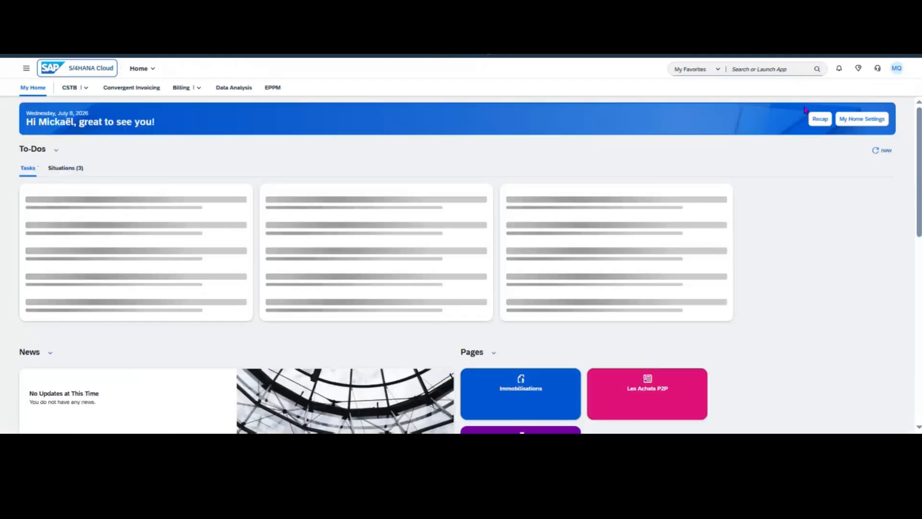
left_click(751, 69)
type("manage")
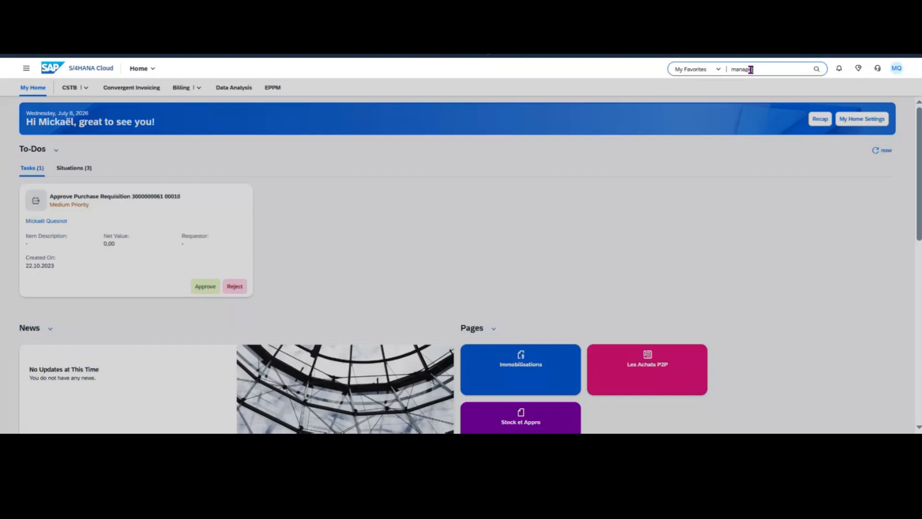
type(" sched")
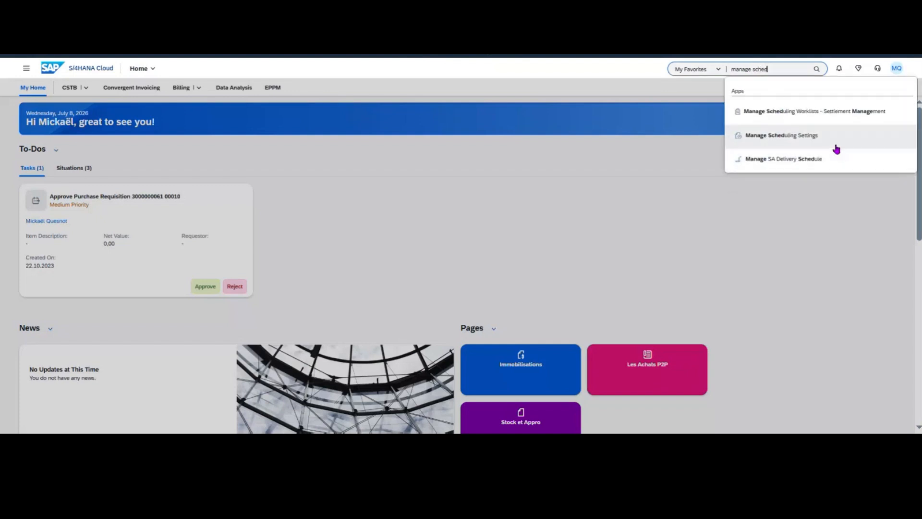
type("uling a")
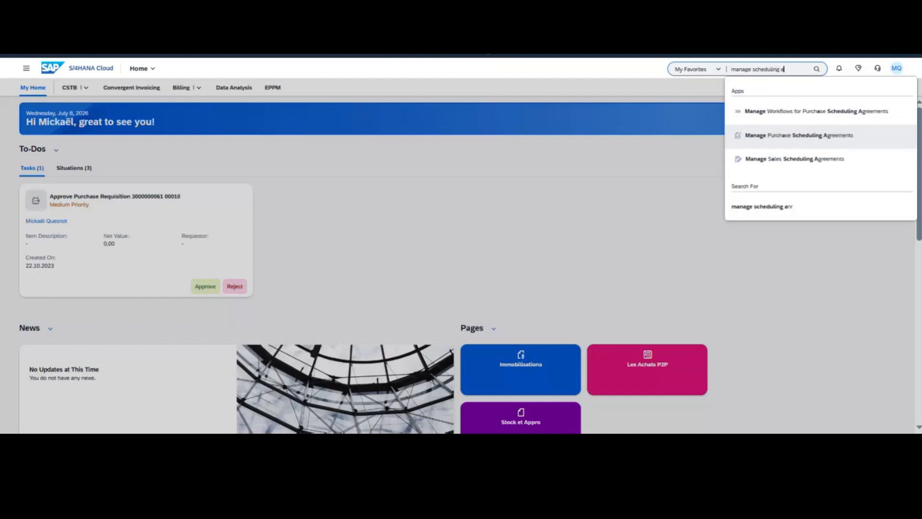
left_click(817, 140)
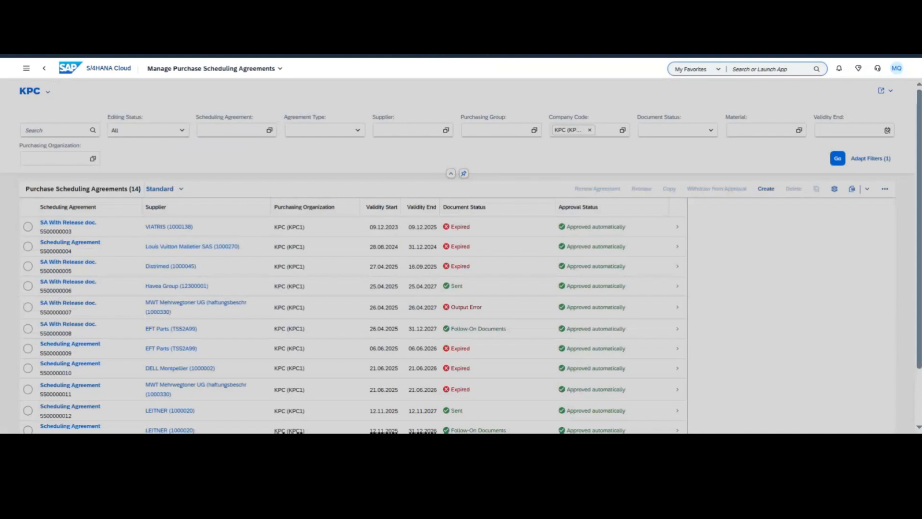
left_click(666, 142)
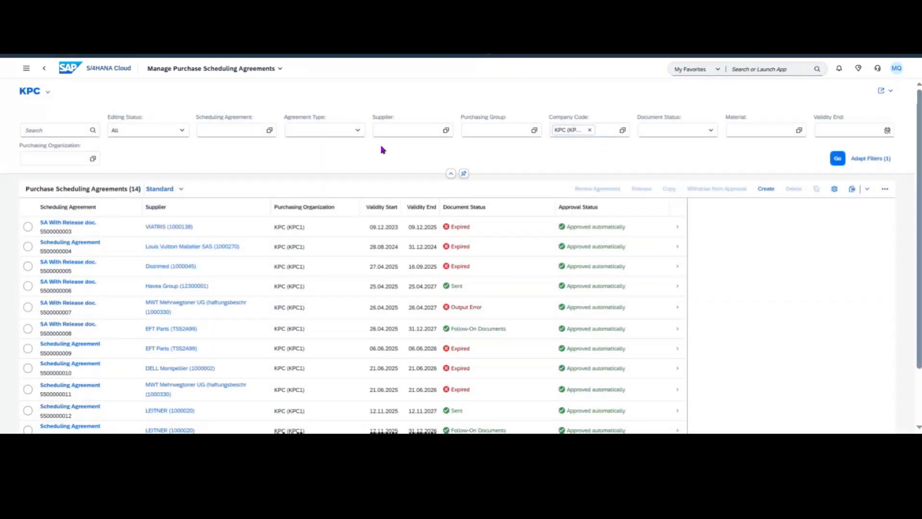
left_click(183, 134)
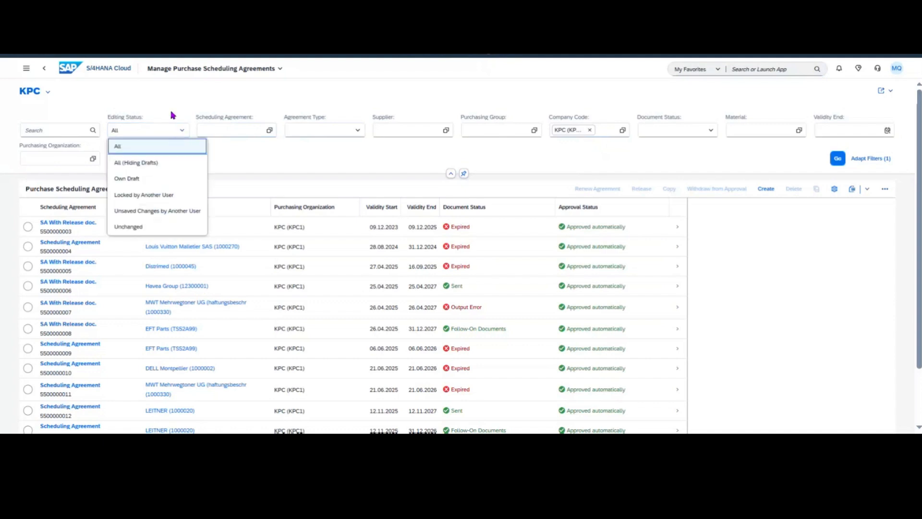
left_click(168, 94)
scroll(710, 200, "down", 3)
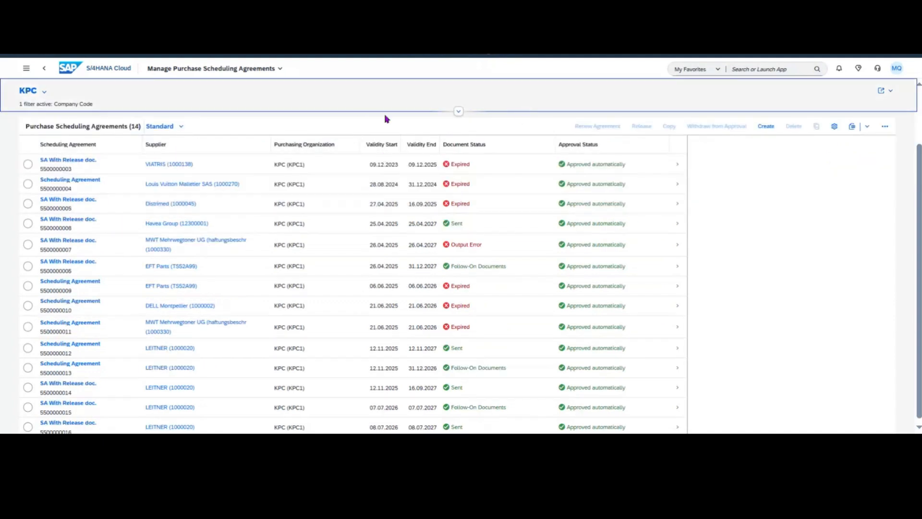
scroll(444, 149, "up", 3)
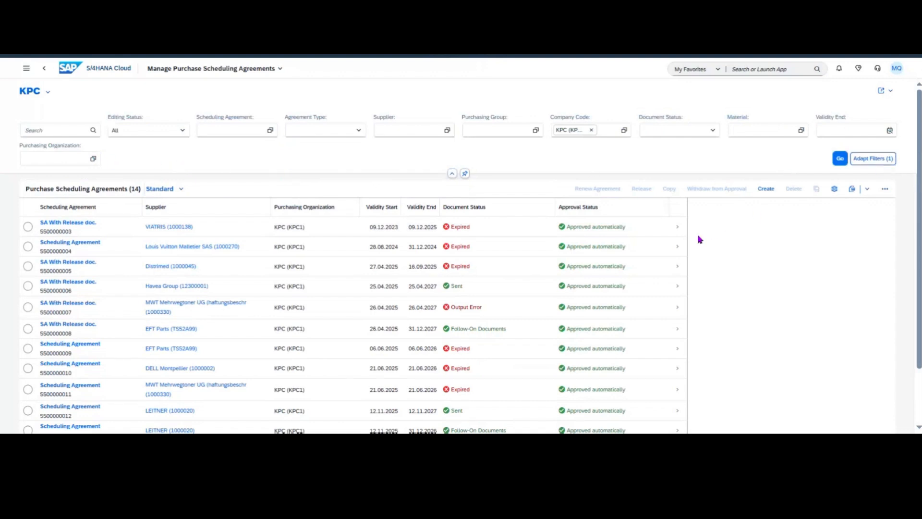
Step: Add Created On as a filter field for the purchase scheduling agreements list
left_click(887, 163)
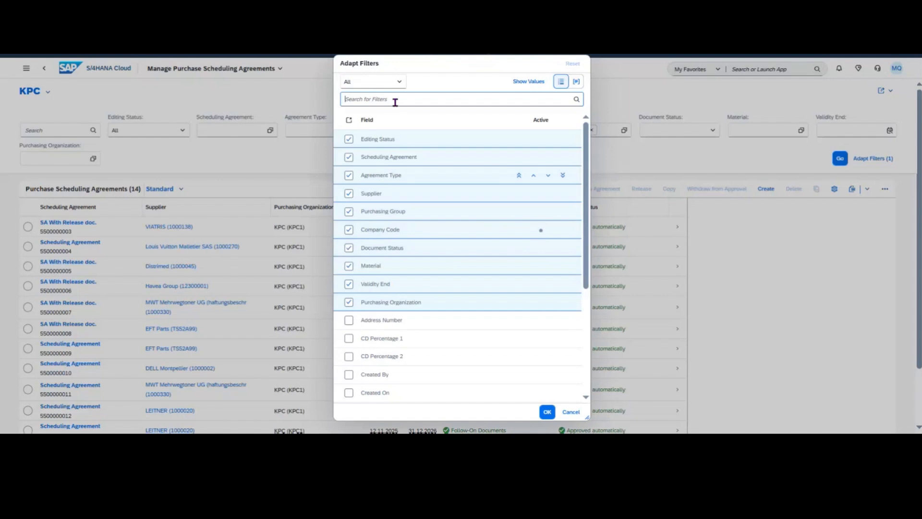
left_click(349, 393)
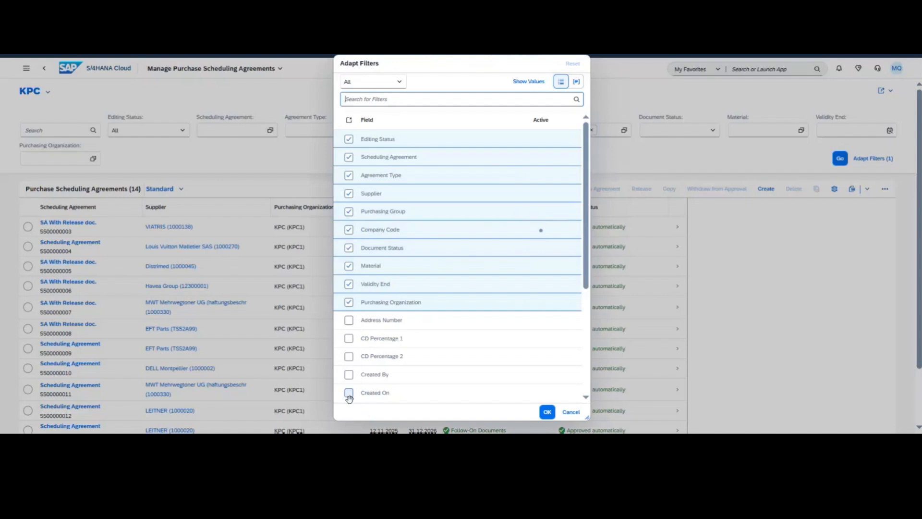
left_click(548, 412)
Step: Filter the purchase scheduling agreements by Created On equal to 08.07.2026 and refresh the list
left_click(176, 161)
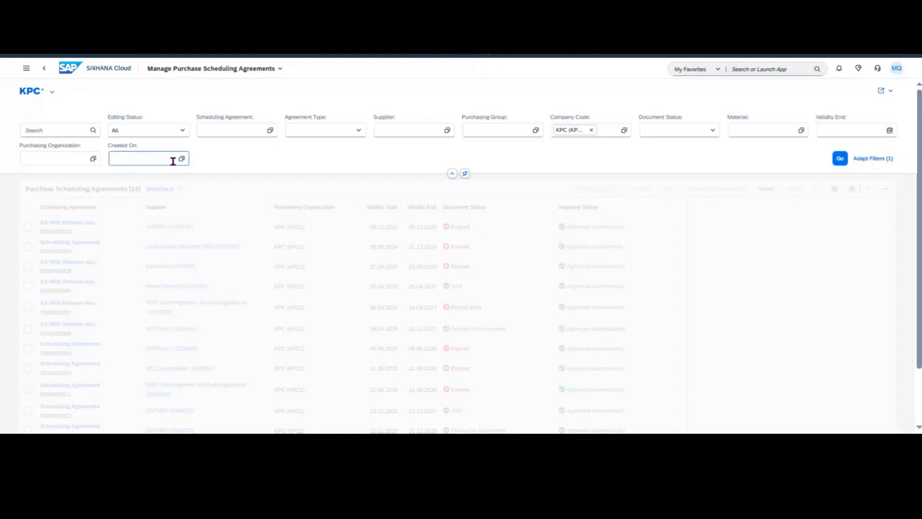
left_click(182, 158)
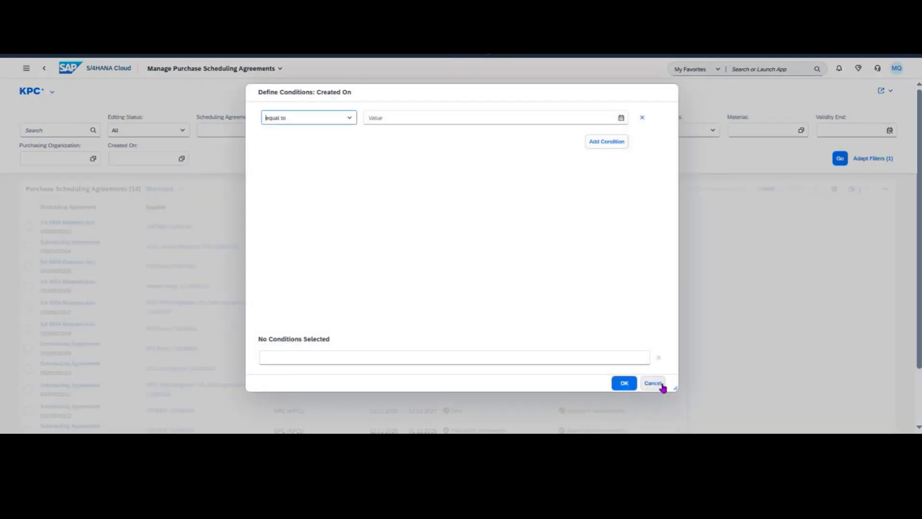
left_click(348, 120)
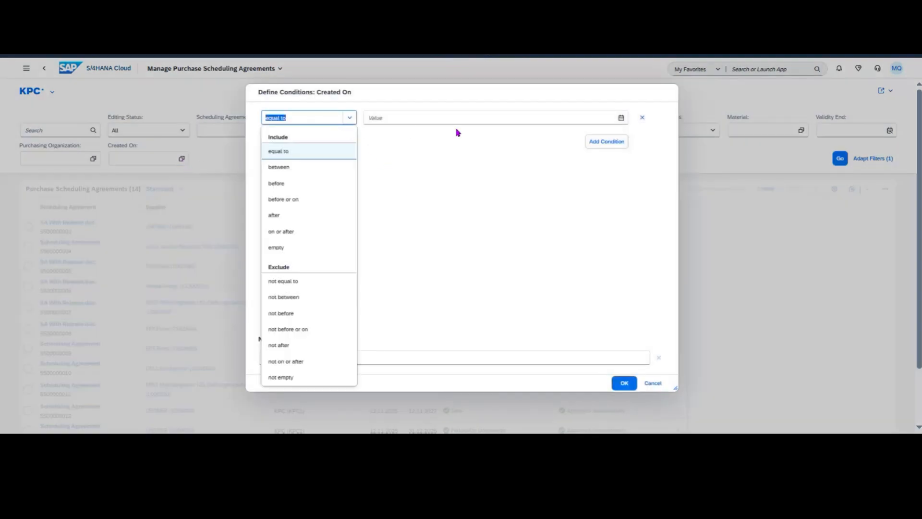
left_click(595, 120)
left_click(621, 118)
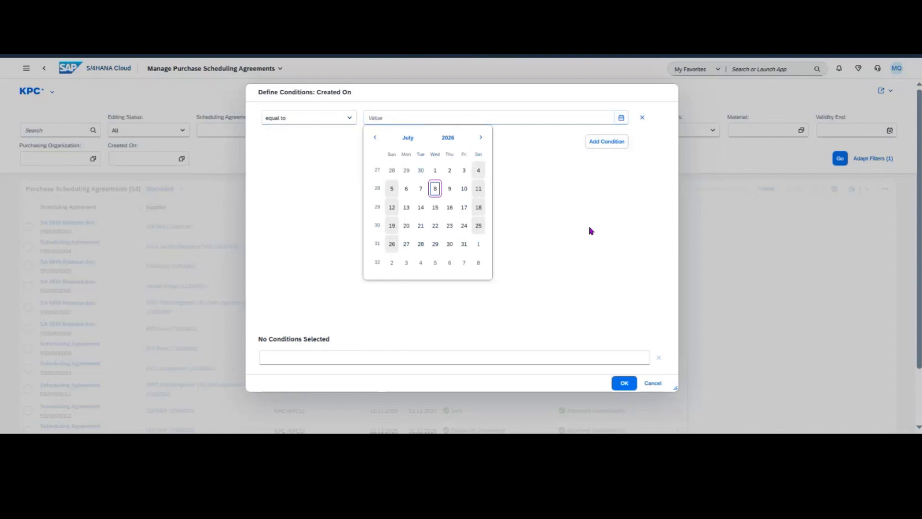
left_click(434, 193)
left_click(624, 383)
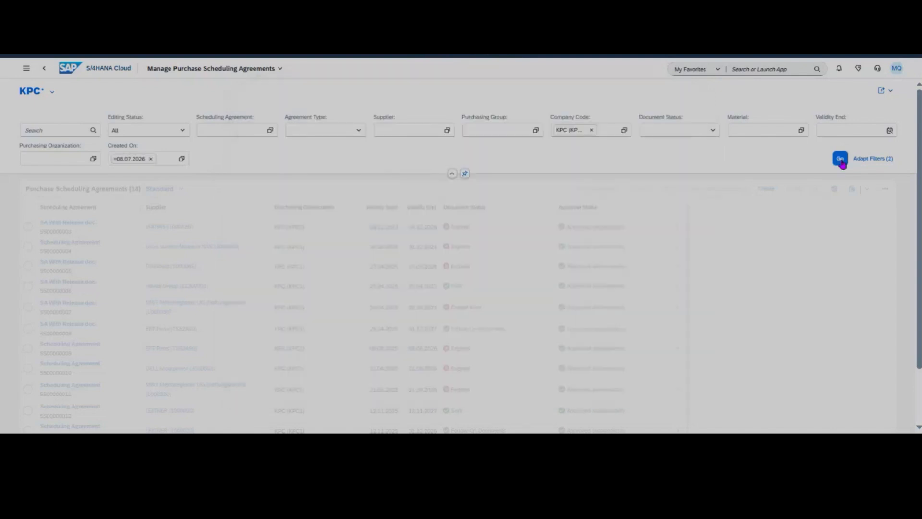
left_click(841, 160)
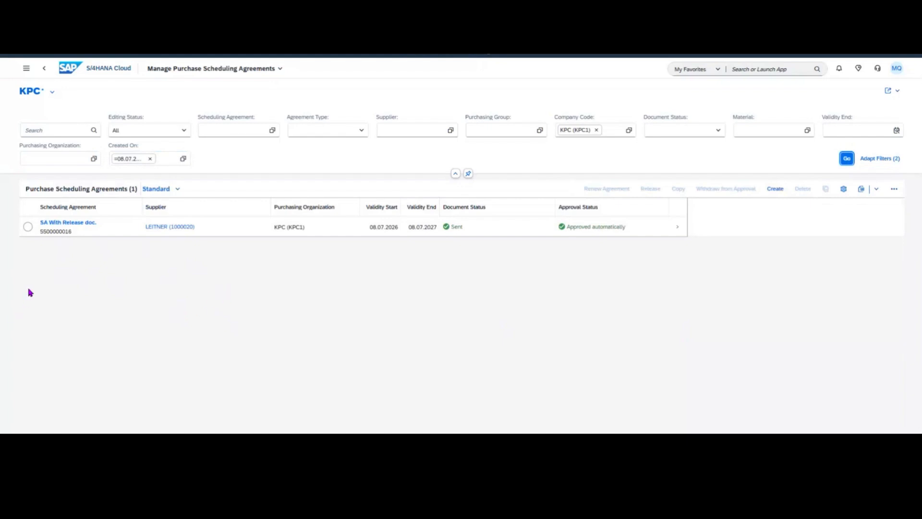
Step: Open the LEITNER agreement "SA With Release doc." for editing and start a new schedule line for item 10
left_click(28, 226)
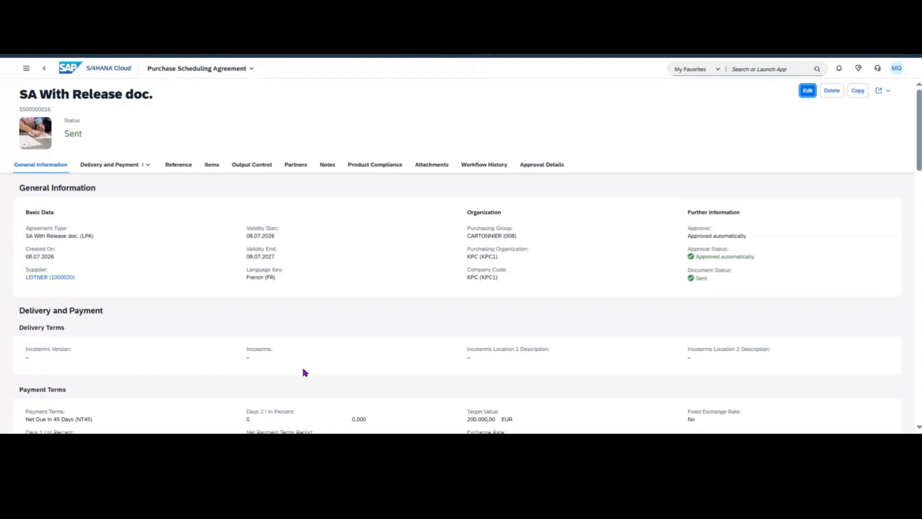
left_click(803, 93)
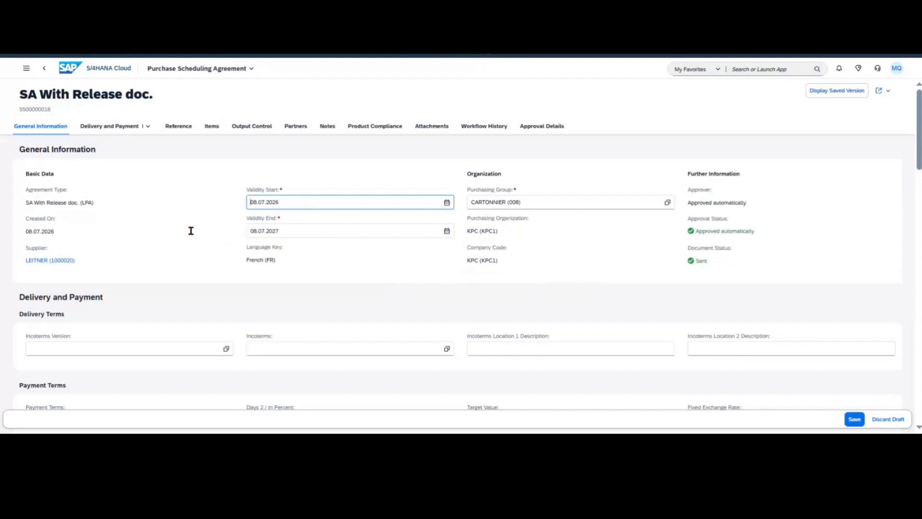
left_click(210, 128)
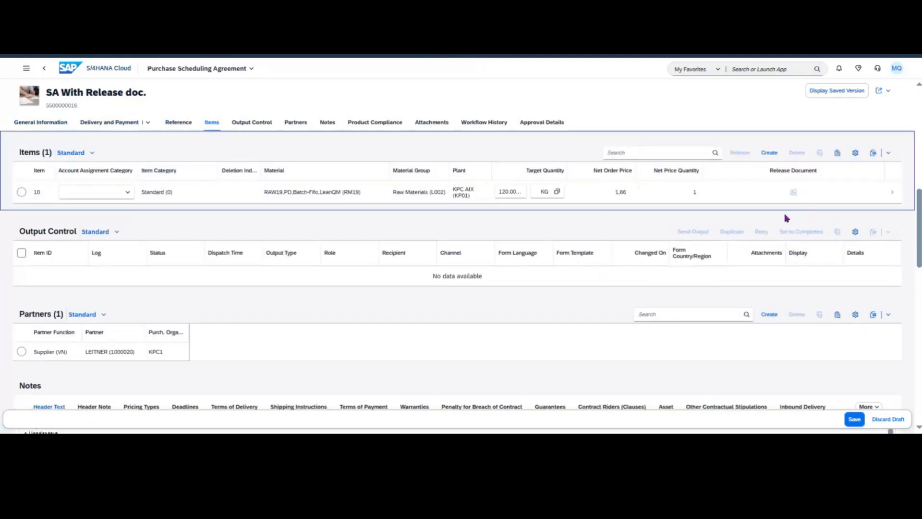
left_click(885, 201)
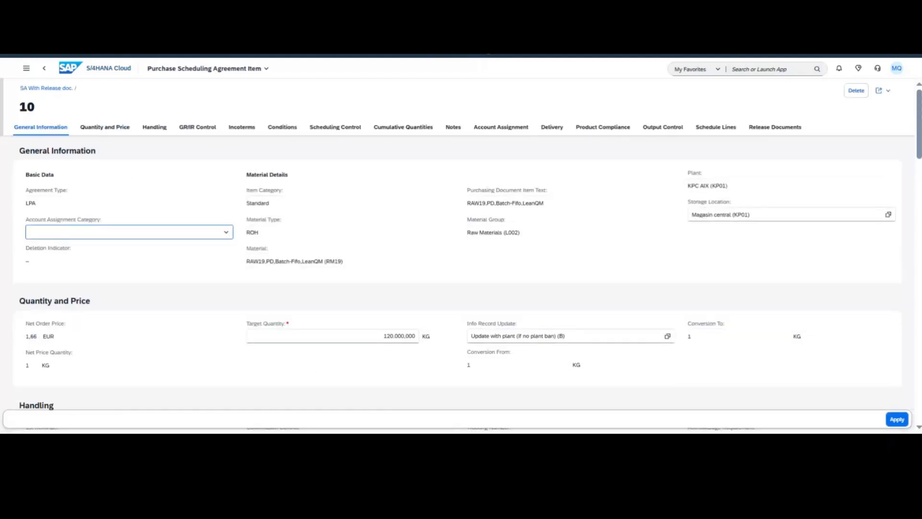
left_click(728, 131)
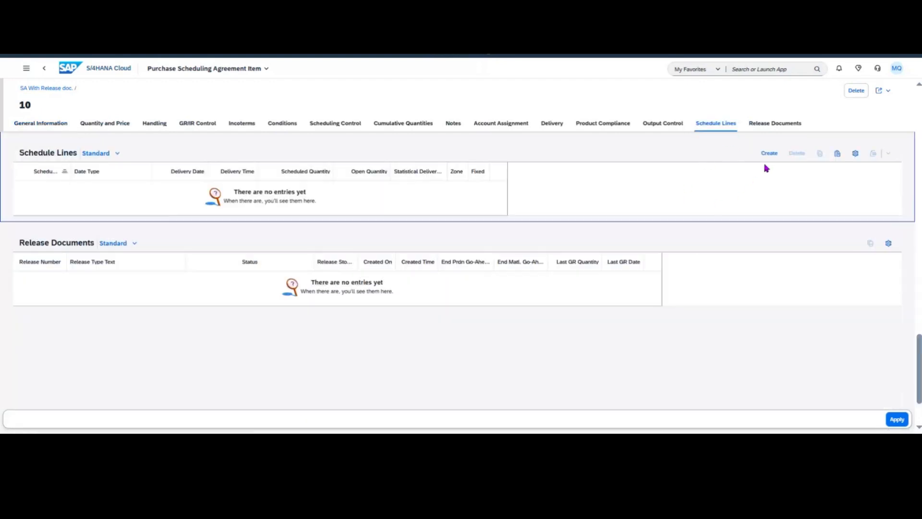
left_click(769, 154)
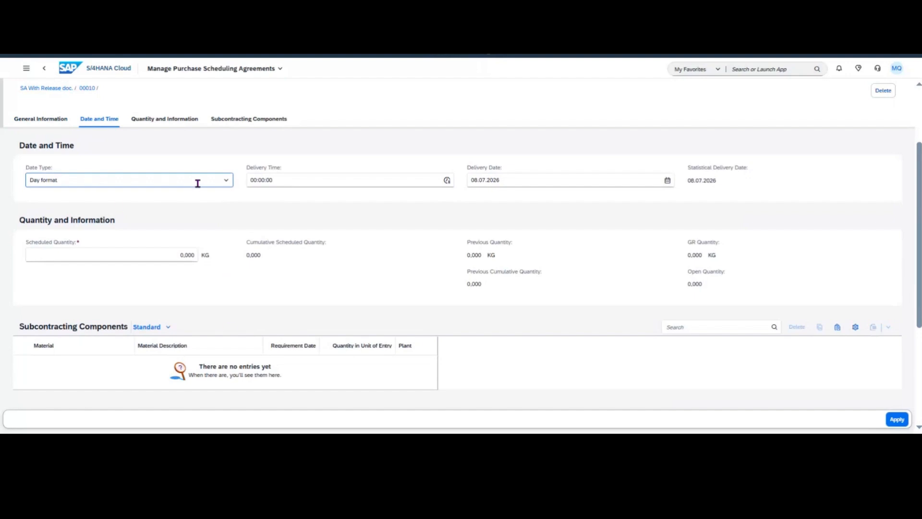
left_click(223, 183)
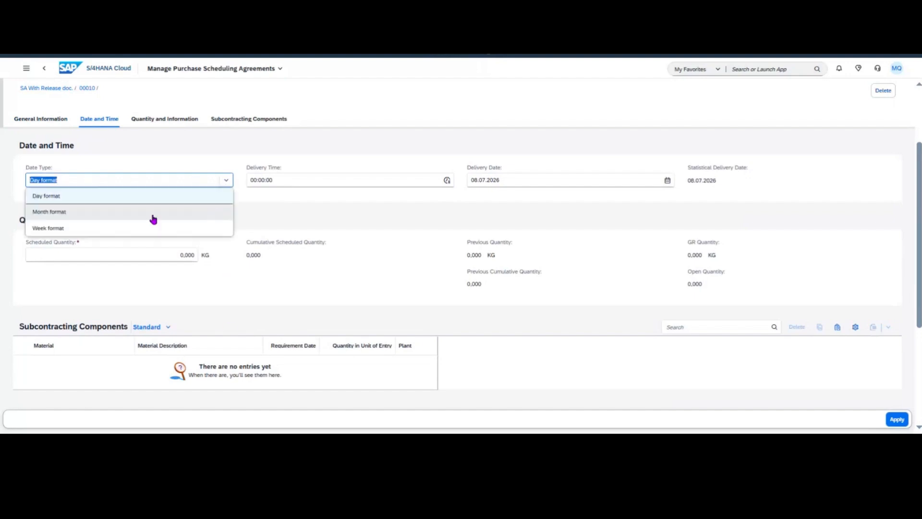
left_click(352, 245)
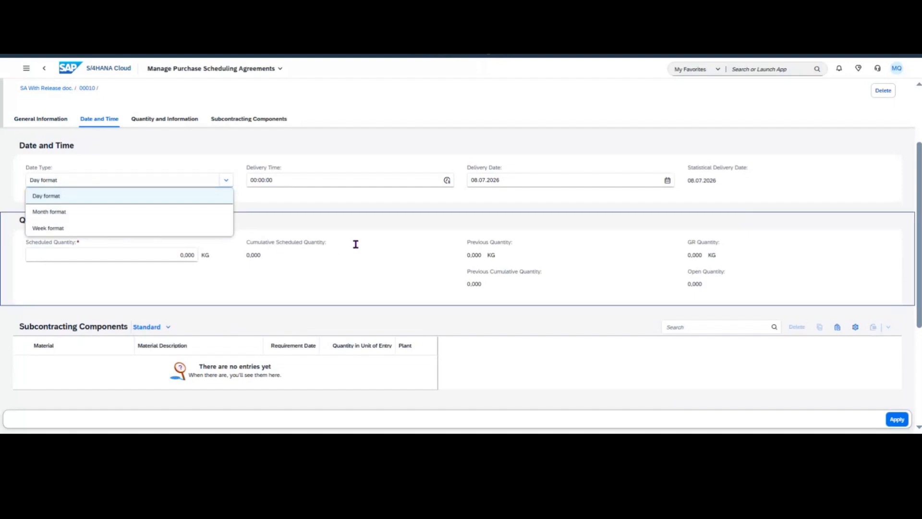
left_click(254, 180)
left_click_drag(254, 180, 225, 182)
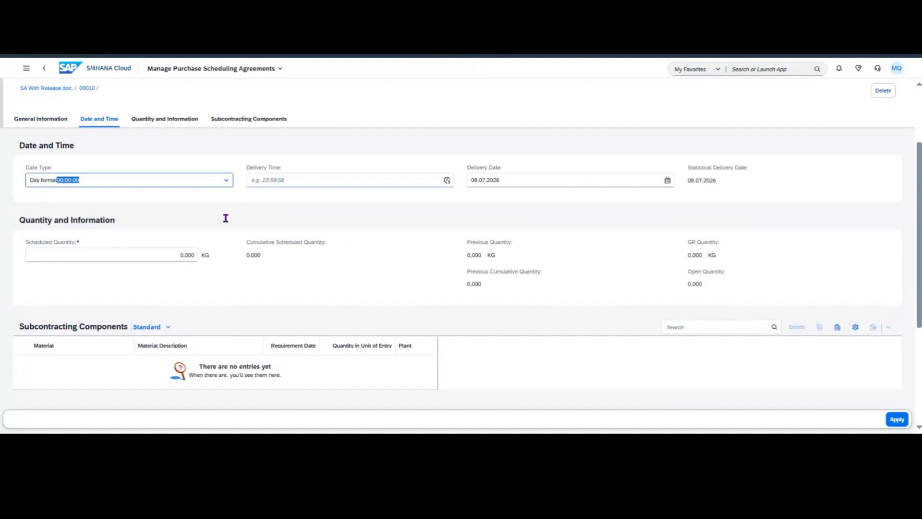
left_click(268, 179)
left_click(188, 175)
left_click(227, 181)
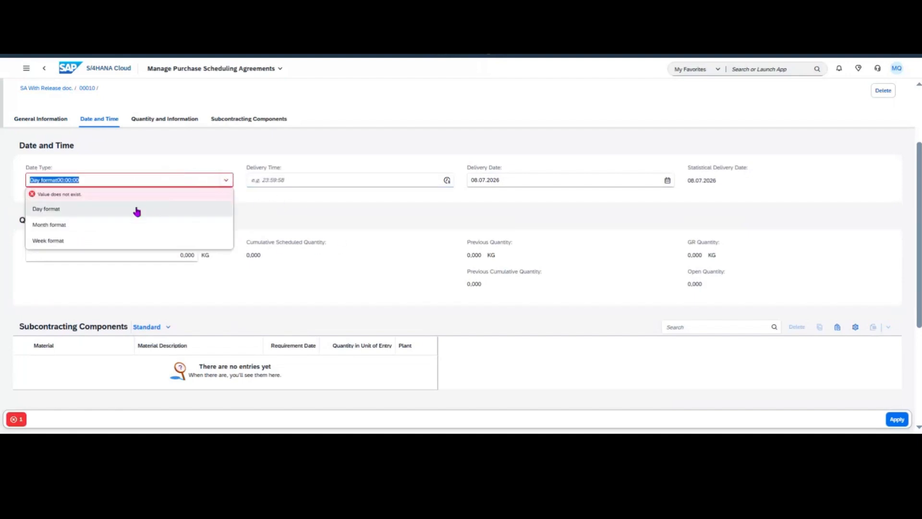
left_click(109, 214)
left_click(300, 180)
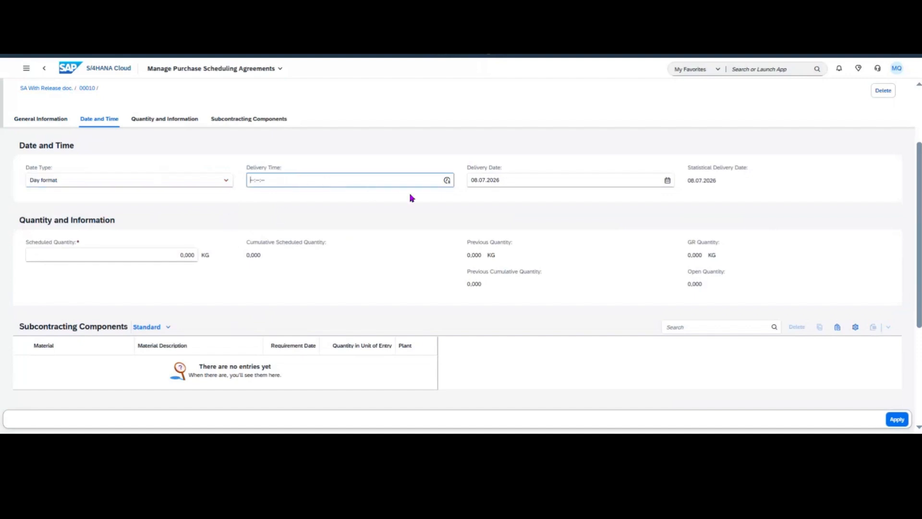
left_click(447, 182)
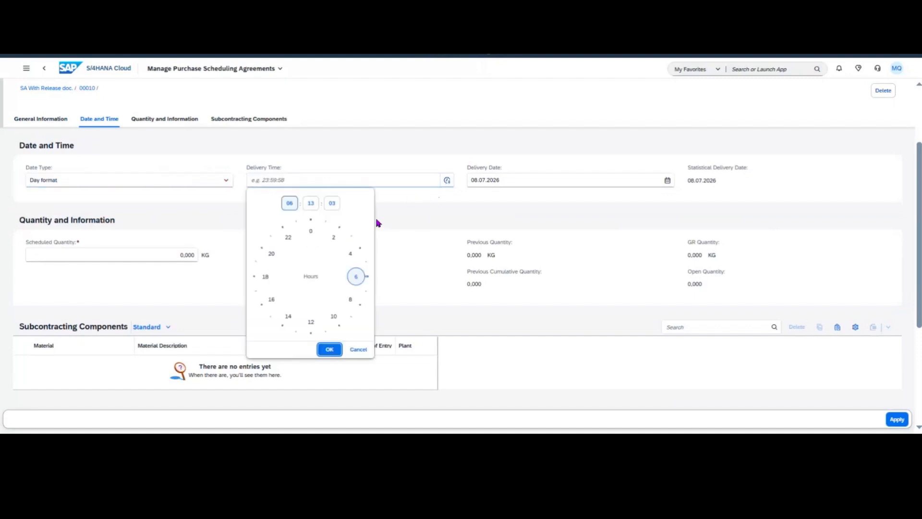
left_click(356, 276)
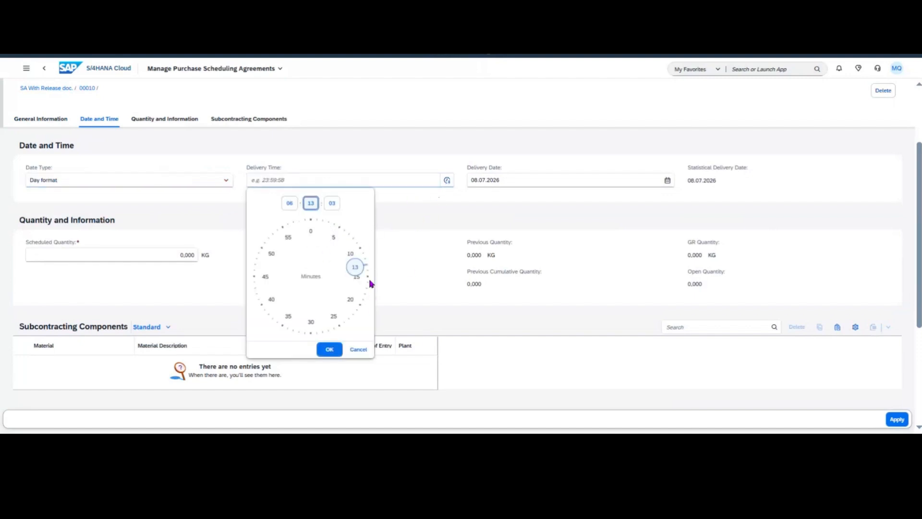
left_click(321, 177)
left_click(502, 178)
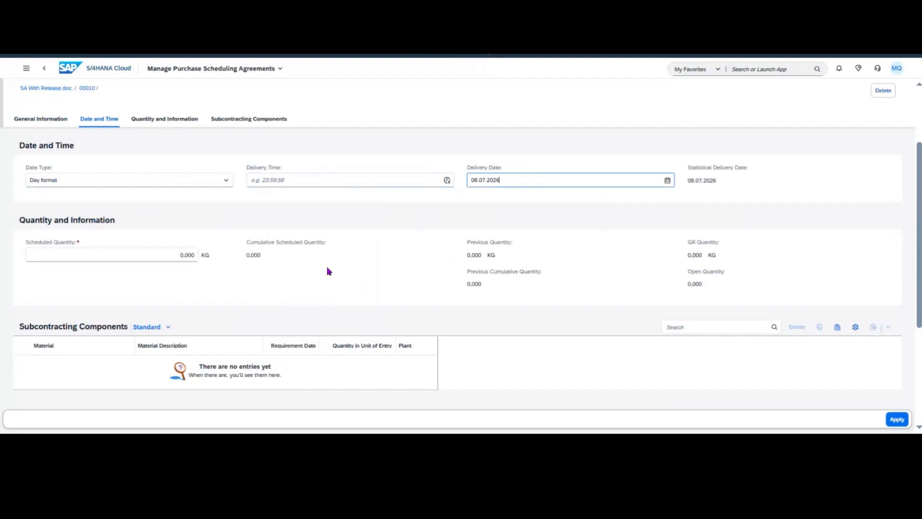
Step: Set the first schedule line's scheduled quantity to 10.000,000 KG and apply the line
left_click(166, 254)
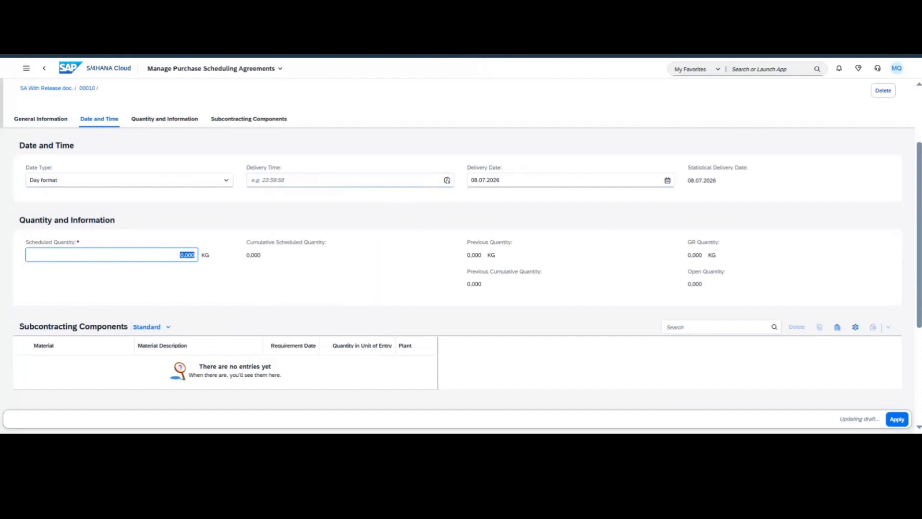
type("1000")
key("Return")
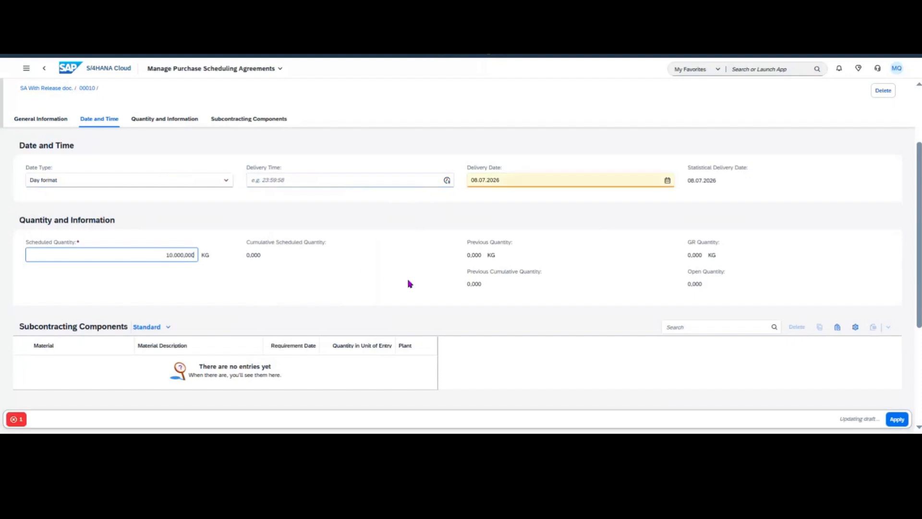
left_click(898, 420)
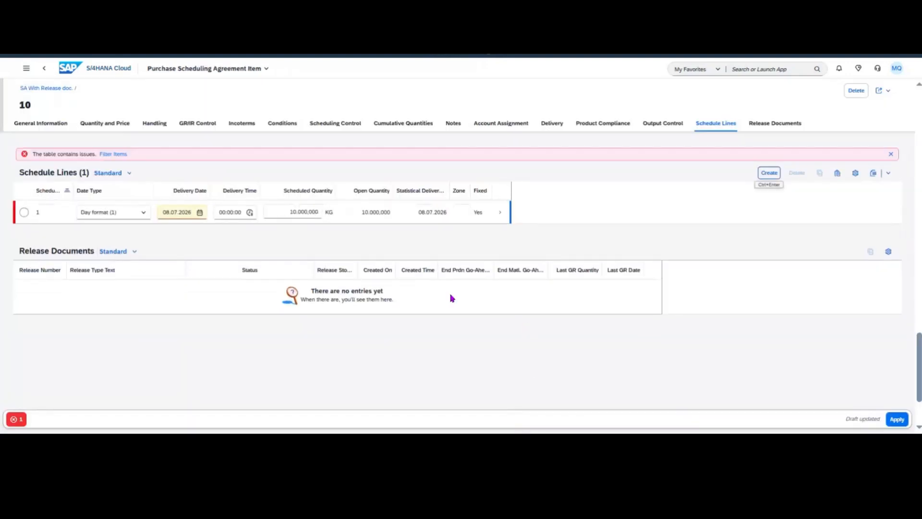
Step: Create a second schedule line for item 10 with delivery date 08.08.2026
left_click(772, 174)
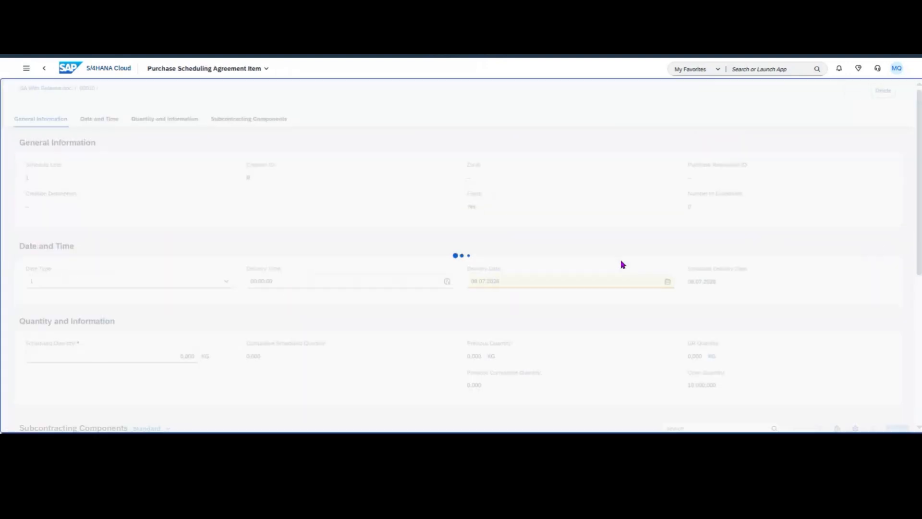
scroll(538, 301, "down", 2)
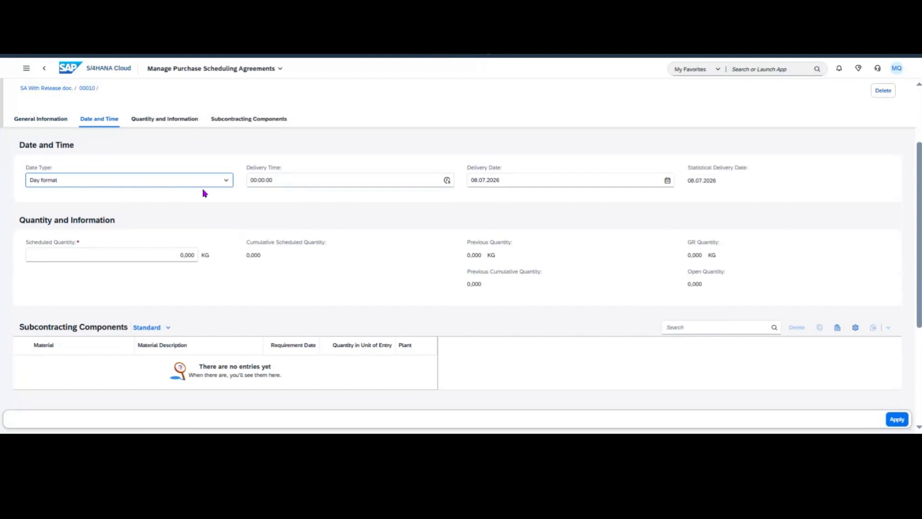
left_click(669, 181)
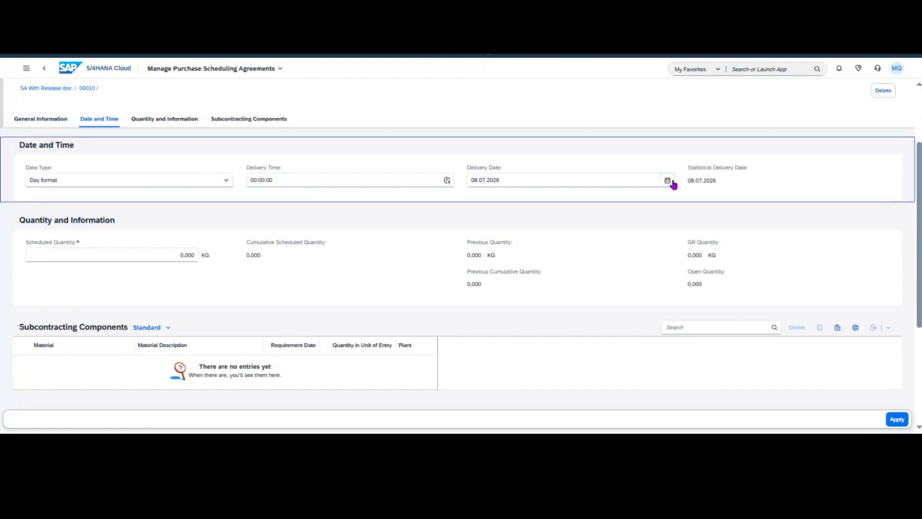
left_click(481, 181)
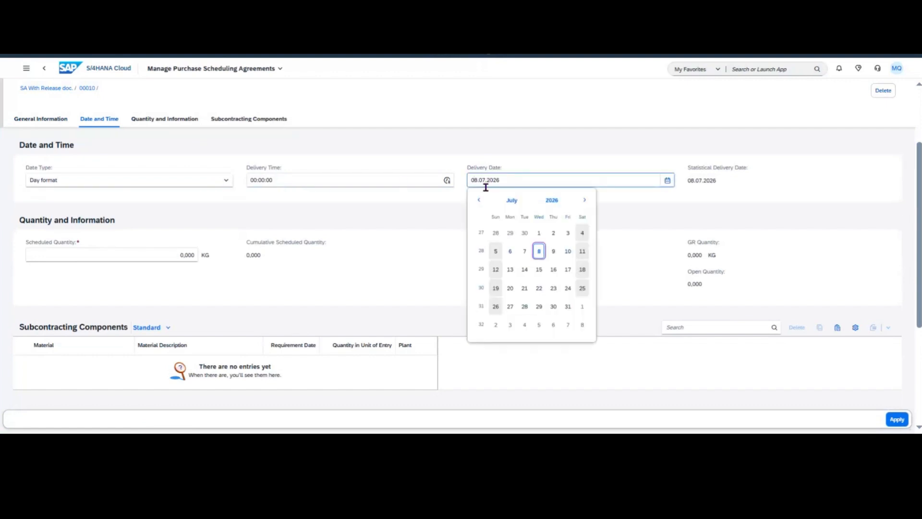
key("BackSpace")
type("8")
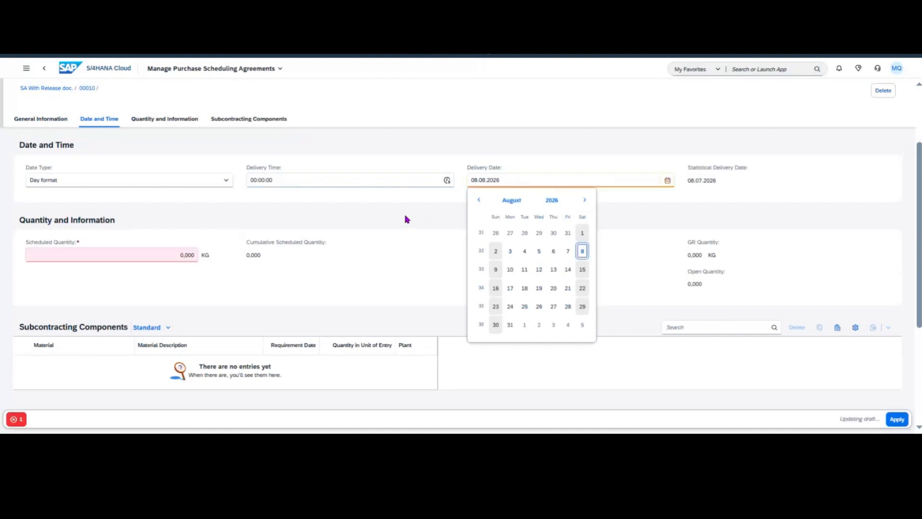
Step: Set the second schedule line's scheduled quantity to 50.000,000 KG and apply the line
left_click(168, 252)
type("500")
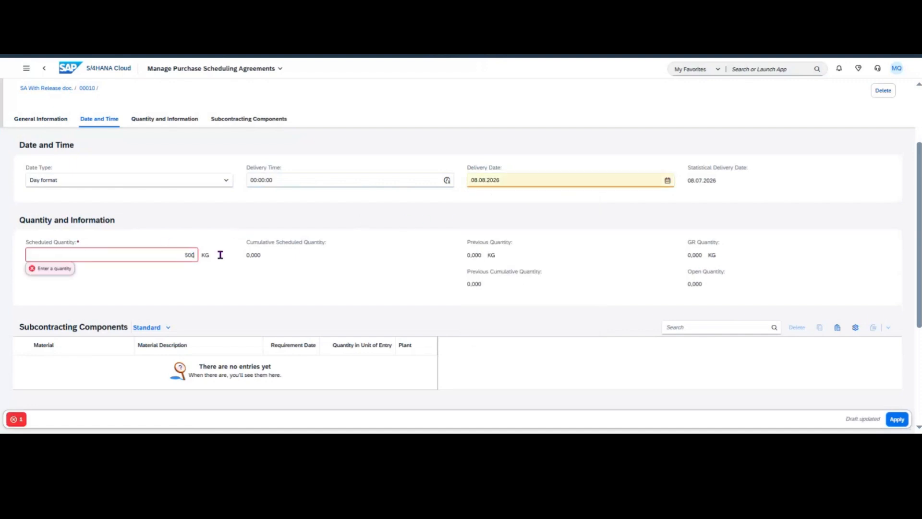
key("Return")
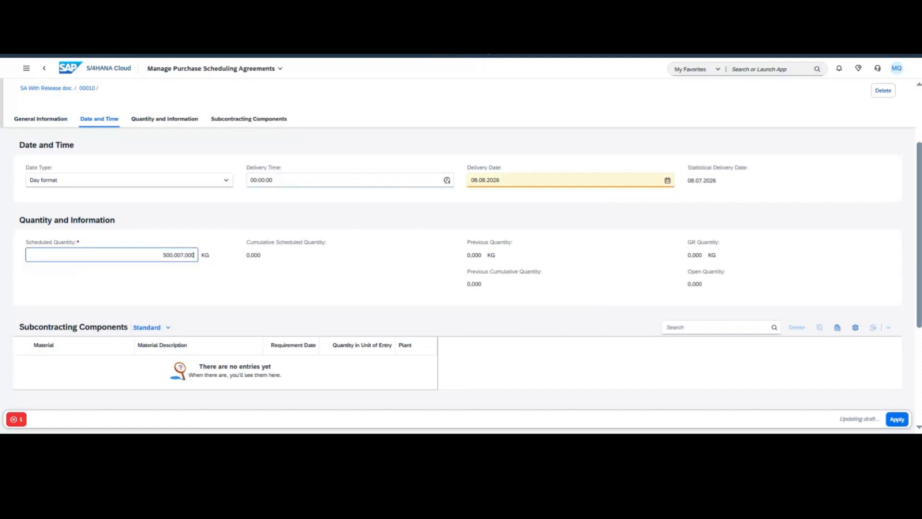
left_click_drag(141, 257, 272, 272)
type("50.000")
key("Return")
left_click(894, 419)
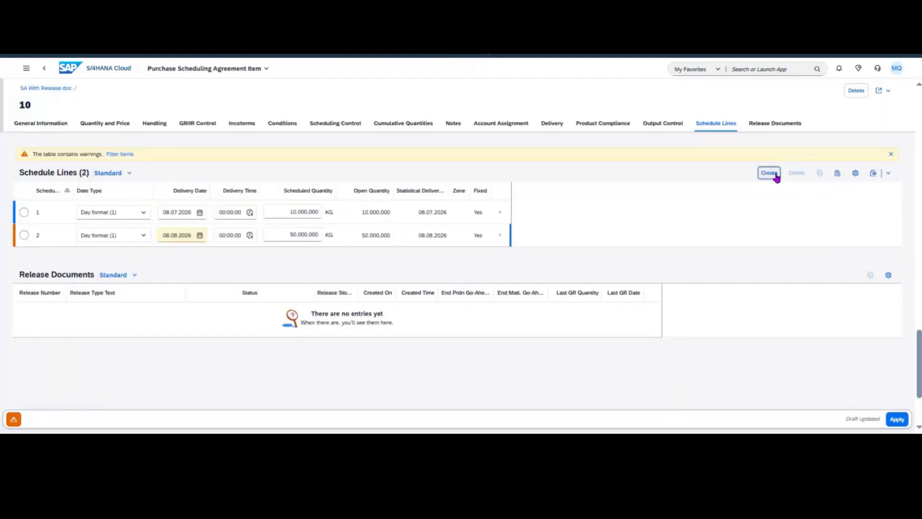
Step: Create a third schedule line for item 10 with delivery date 13.10.2026
left_click(774, 174)
scroll(384, 327, "down", 2)
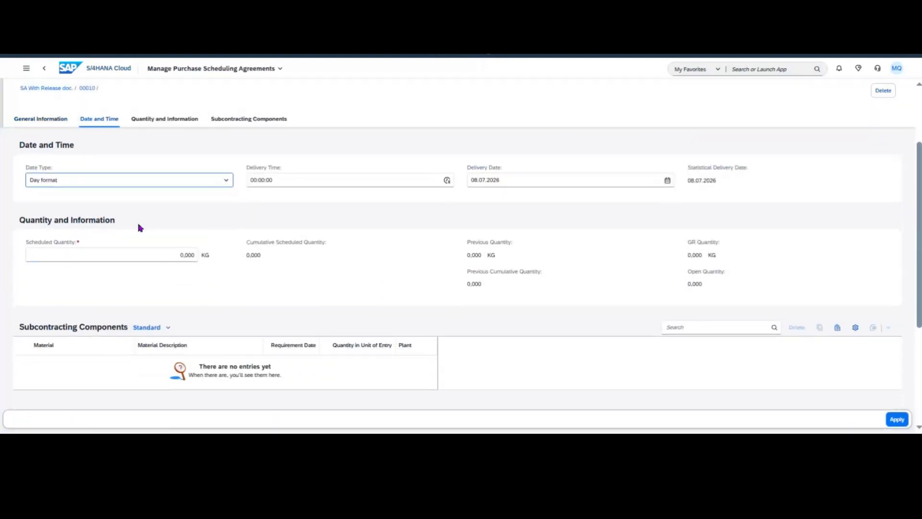
left_click(668, 181)
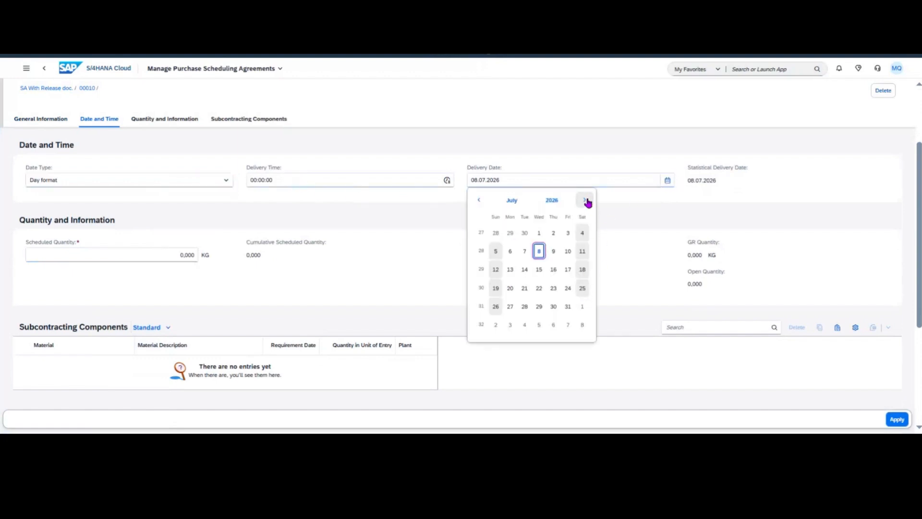
left_click(585, 200)
left_click(587, 201)
left_click(587, 201)
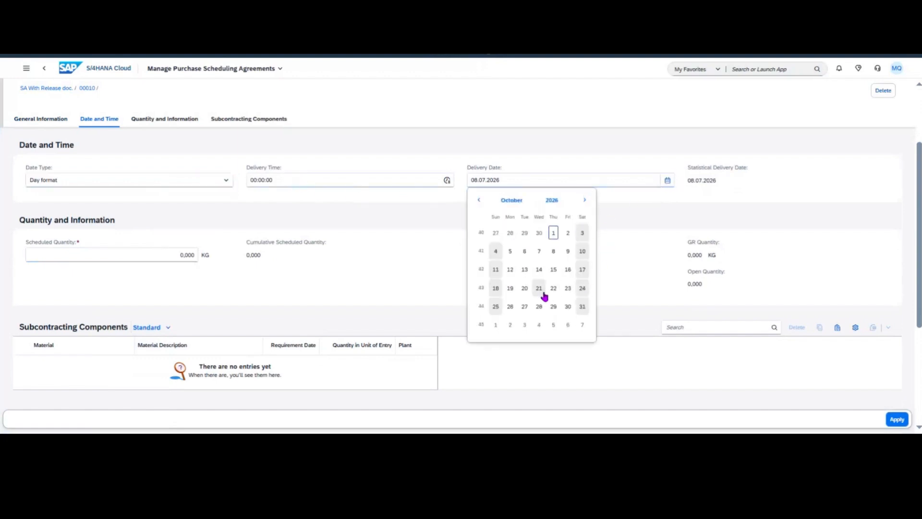
left_click(525, 270)
Step: Set the third schedule line's scheduled quantity to 5.000,000 KG, applying both the line and the item changes
left_click(161, 249)
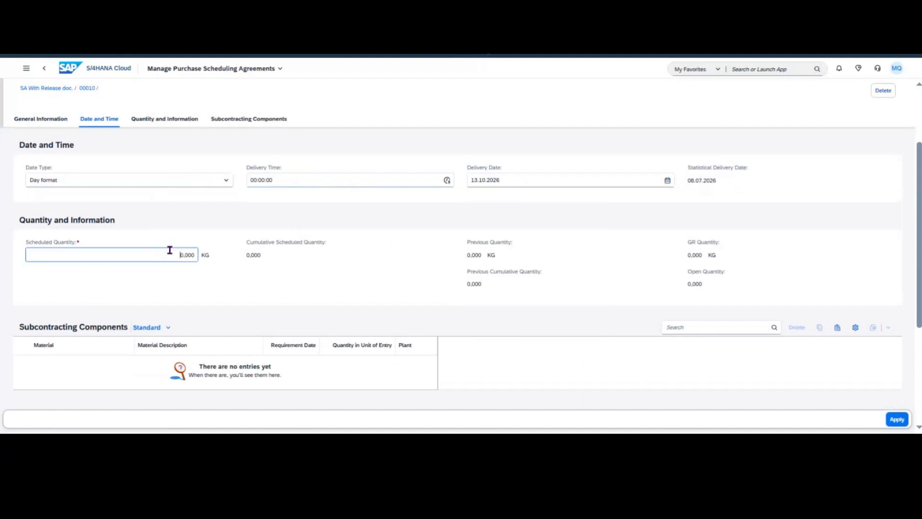
type("5.")
type("000")
key("Return")
left_click(897, 418)
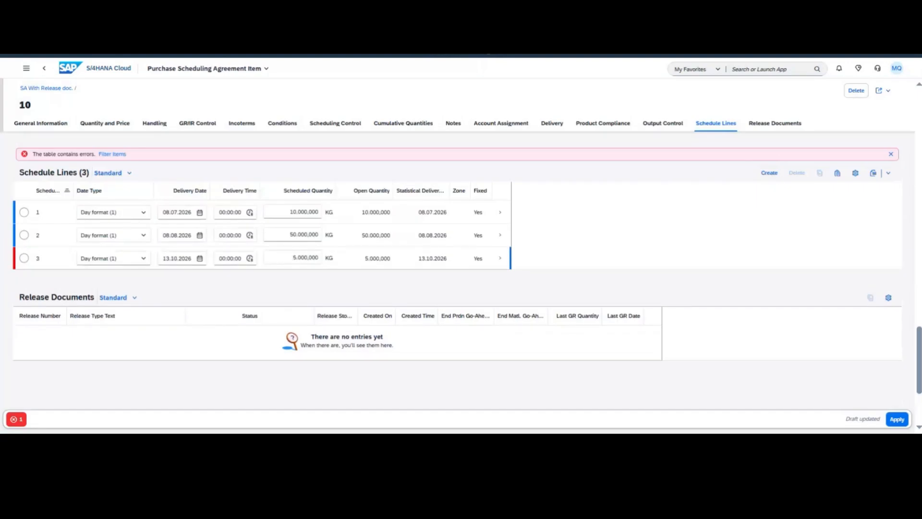
left_click(897, 419)
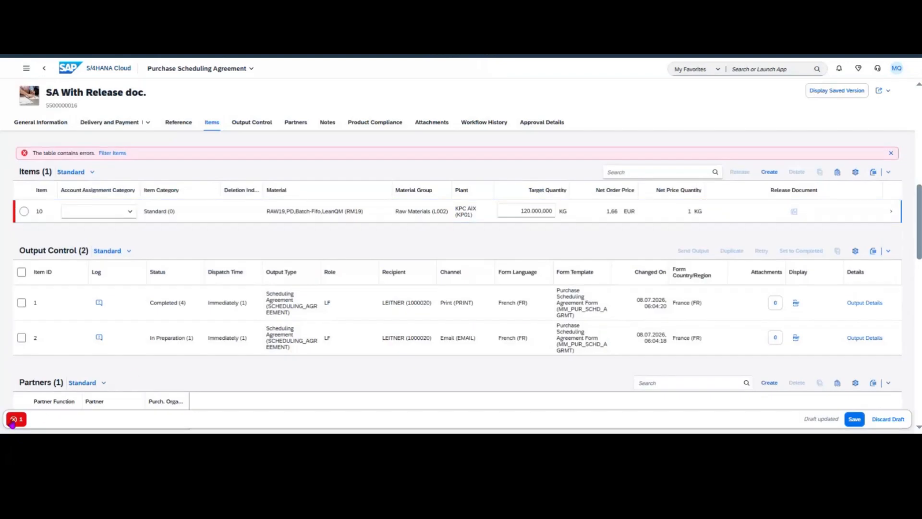
Step: Check the error message details for the agreement item and try to save the scheduling agreement
left_click(13, 420)
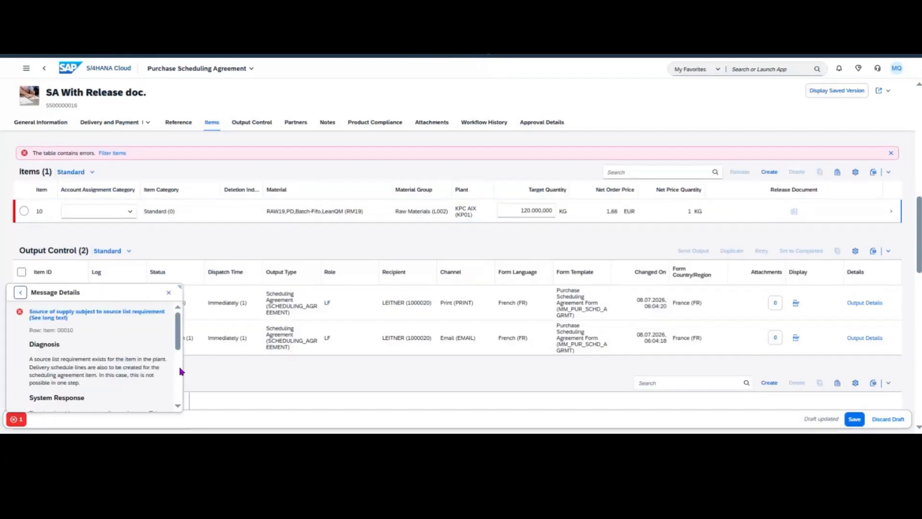
left_click(169, 292)
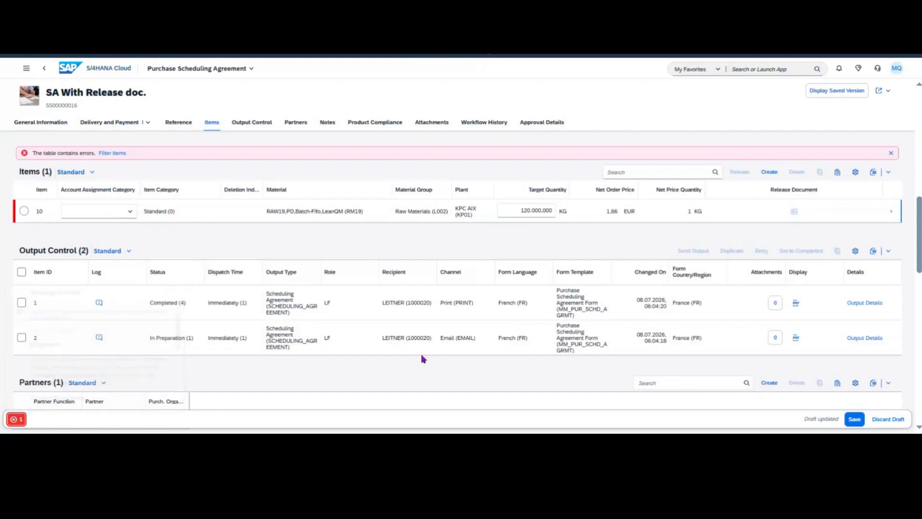
left_click(855, 419)
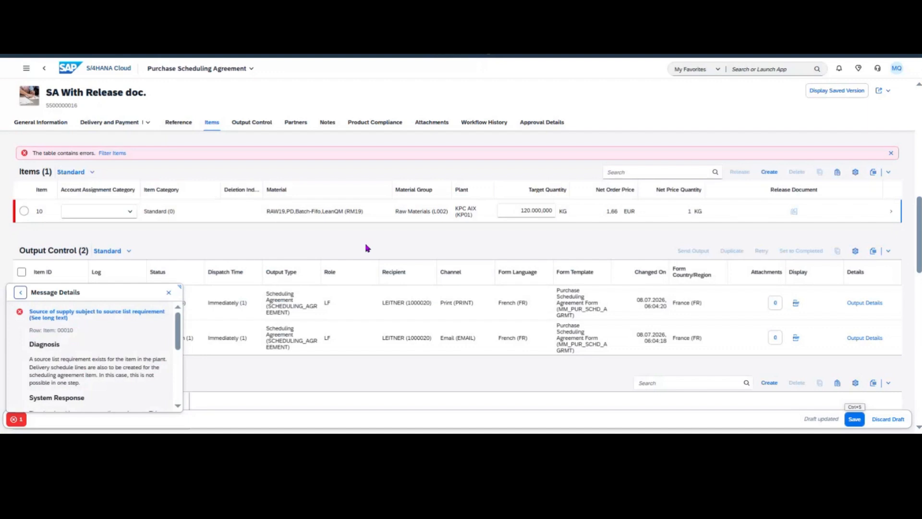
left_click(168, 293)
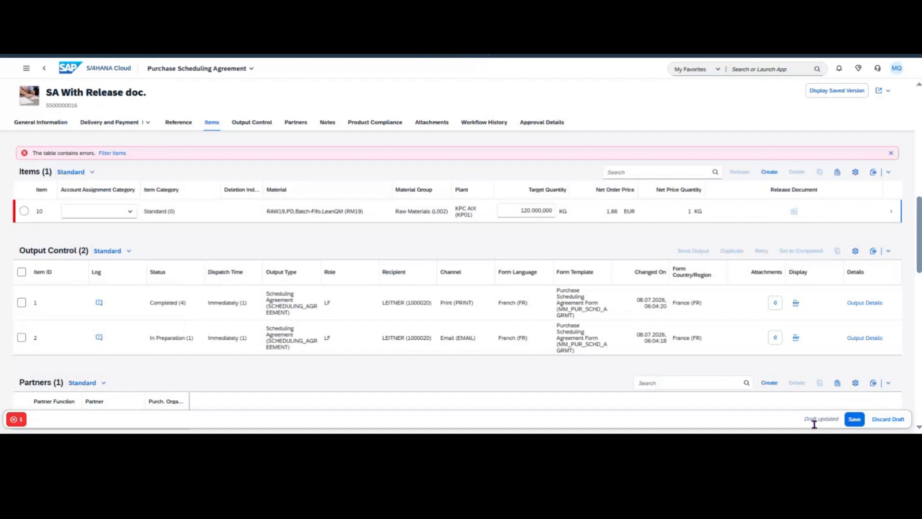
Step: Leave the scheduling agreement for the home page, search for purchasing info records, and open the Manage Purchasing Info Records app
left_click_drag(803, 419, 840, 419)
left_click(65, 75)
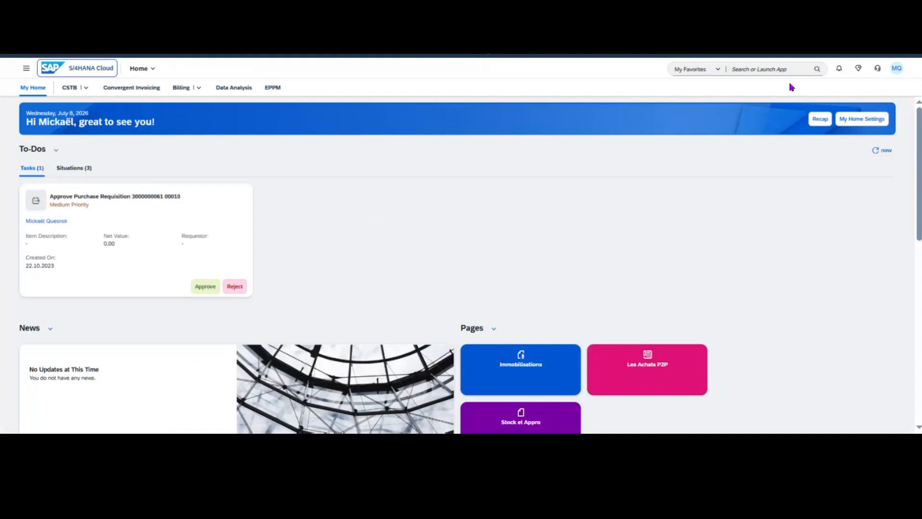
left_click(762, 71)
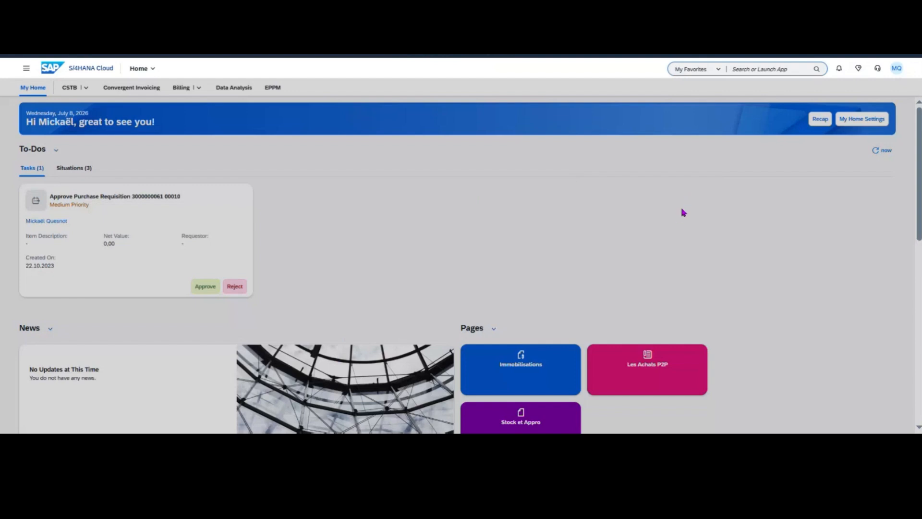
type("d")
type("urchasin")
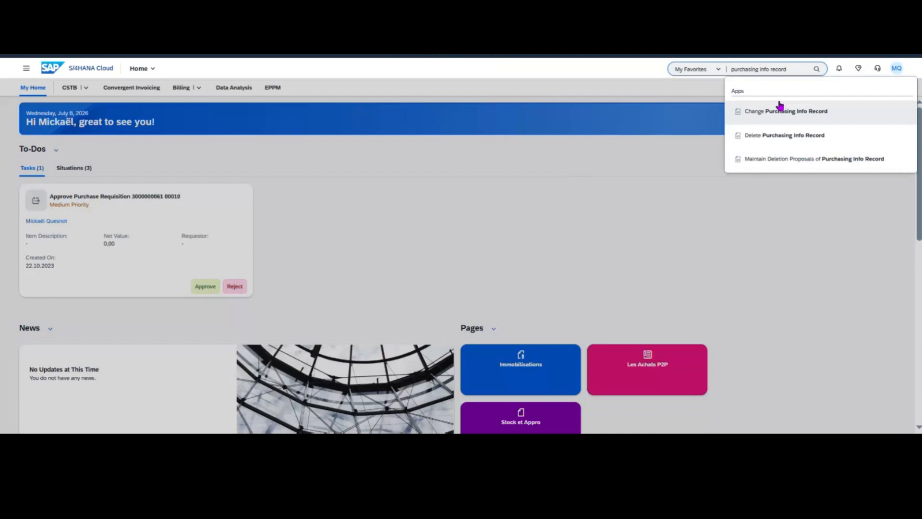
type("s")
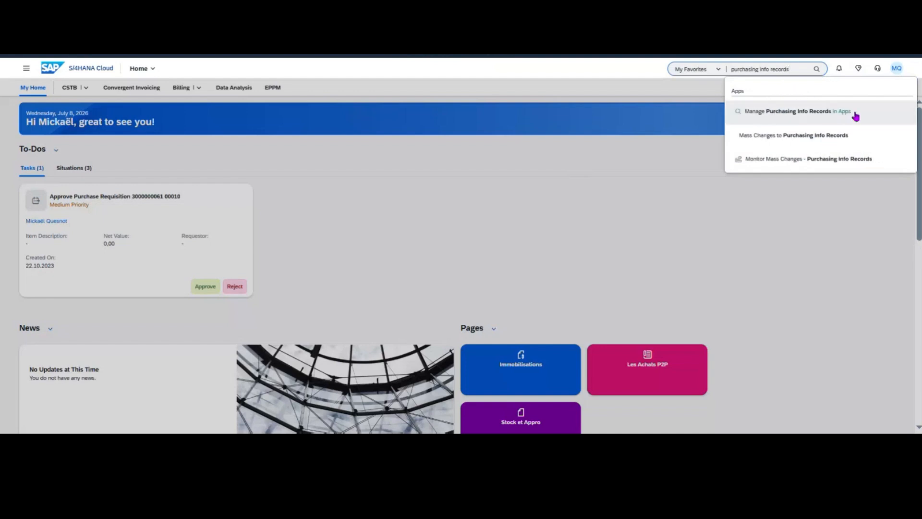
left_click(811, 115)
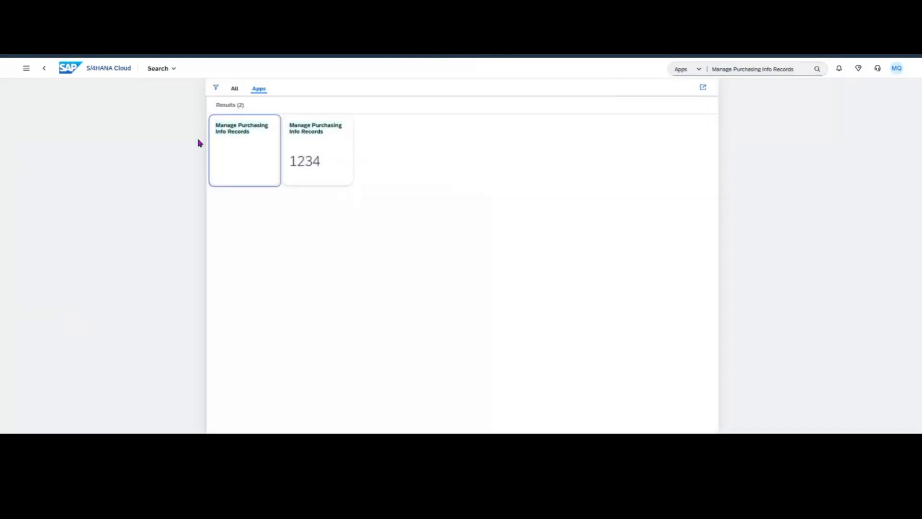
left_click(324, 154)
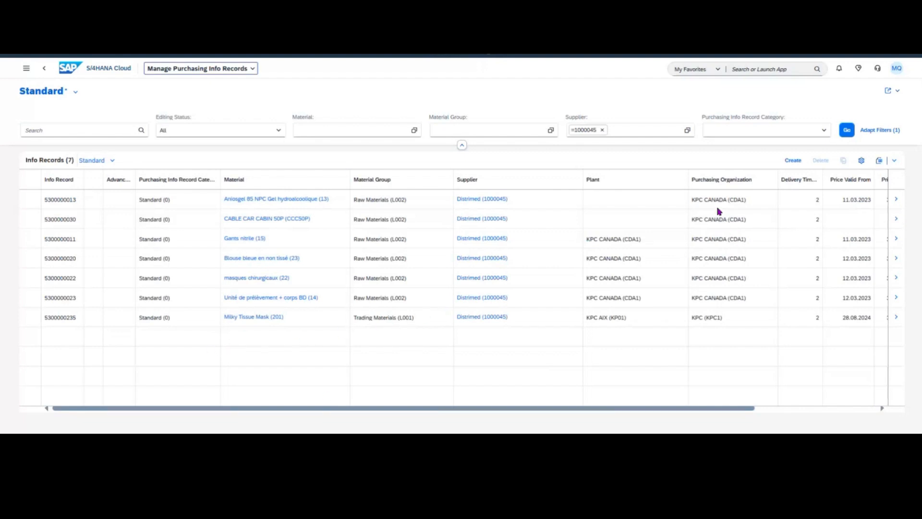
Step: Start a new purchasing info record with category Standard and purchasing organization KPC (KPC1)
left_click(793, 161)
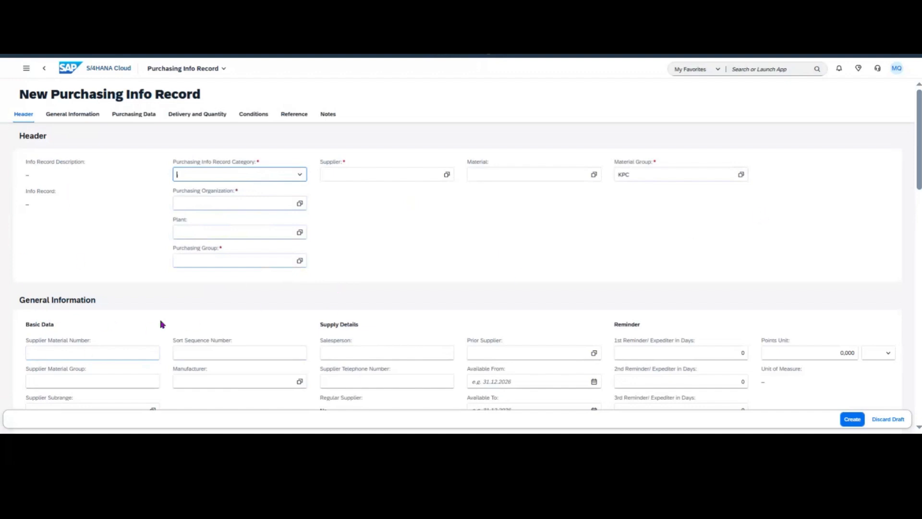
left_click(102, 349)
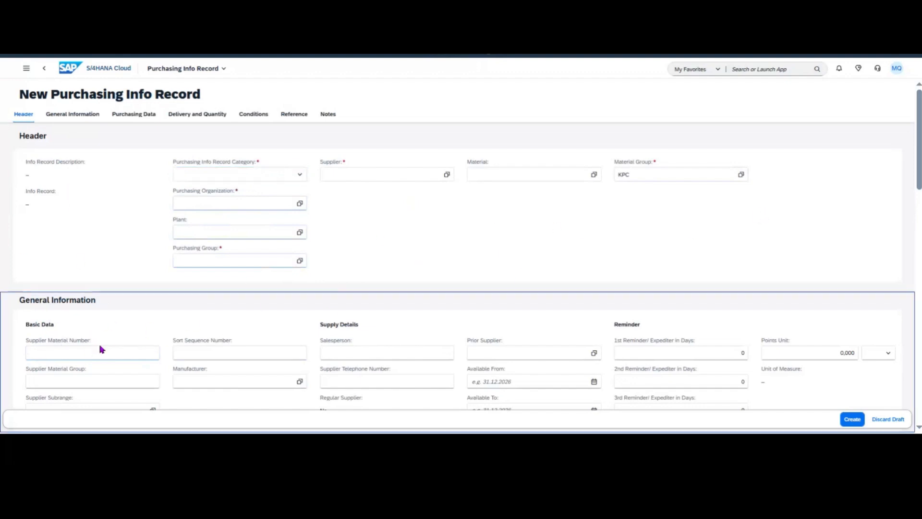
left_click_drag(90, 341, 27, 340)
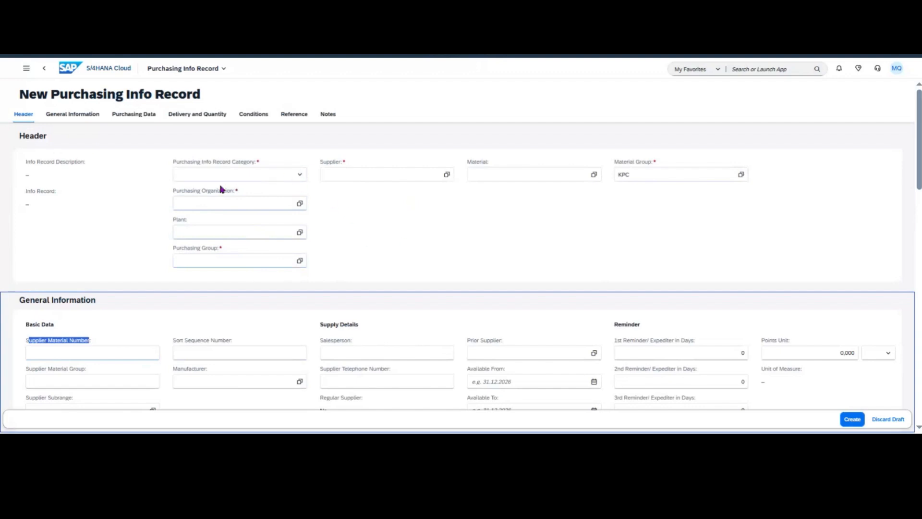
left_click(297, 178)
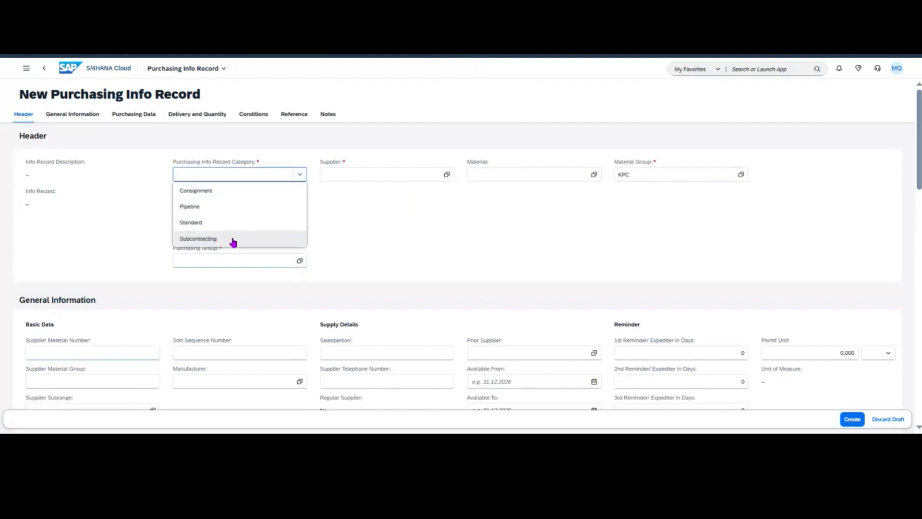
left_click(212, 224)
left_click(254, 201)
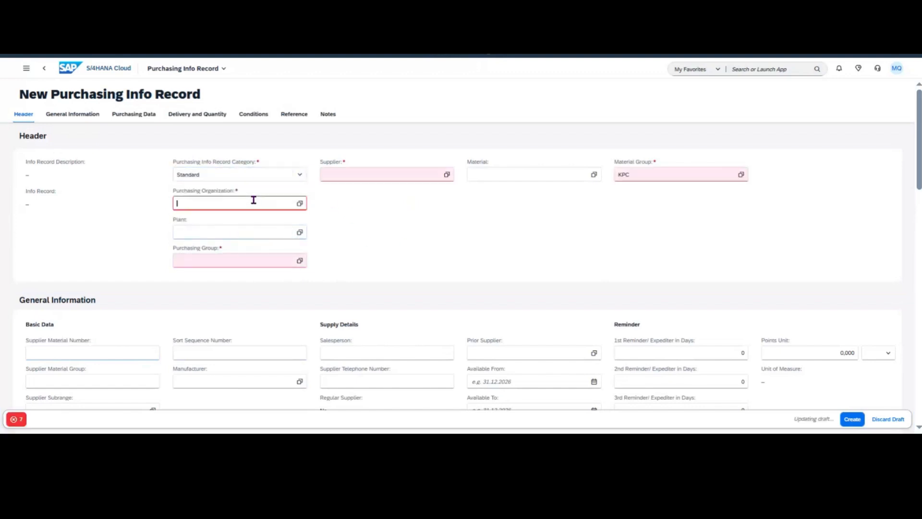
left_click(240, 290)
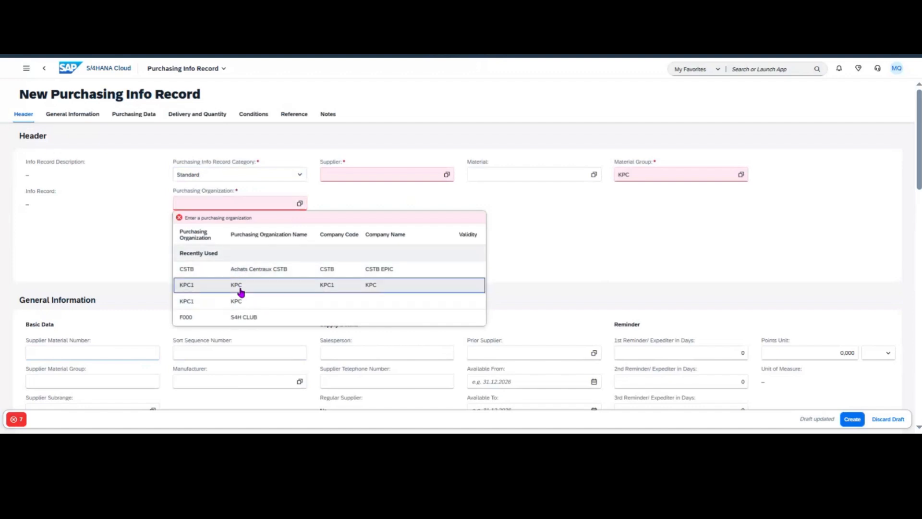
left_click(70, 247)
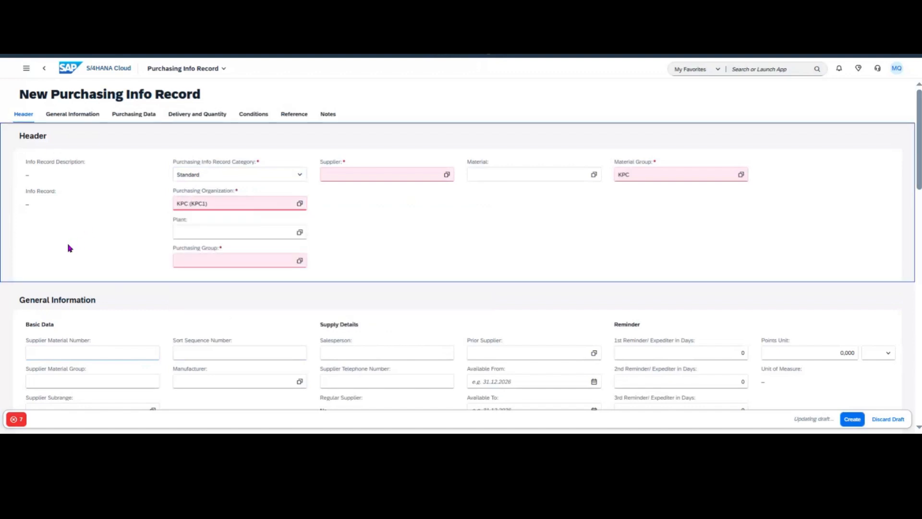
Step: Set the info record's plant to KPC AIX (KP01) and its purchasing group to CARTONNIER (008)
left_click(210, 229)
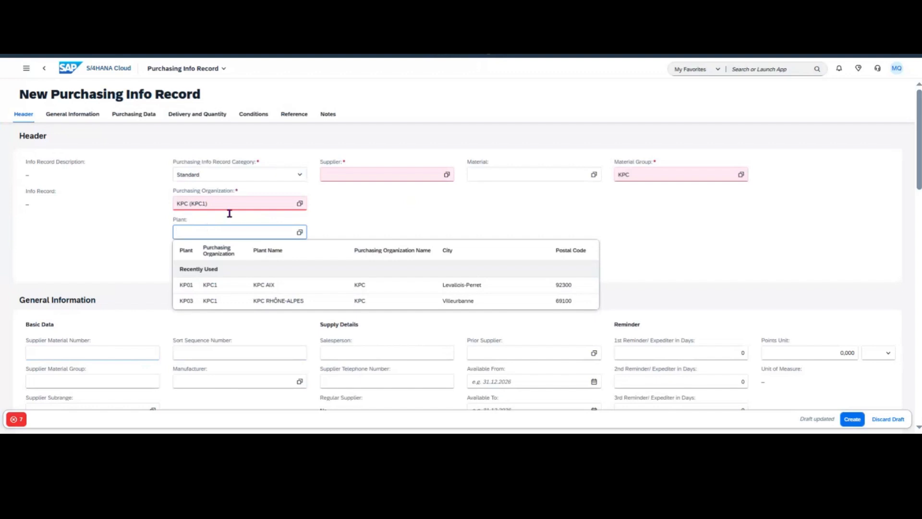
left_click(89, 209)
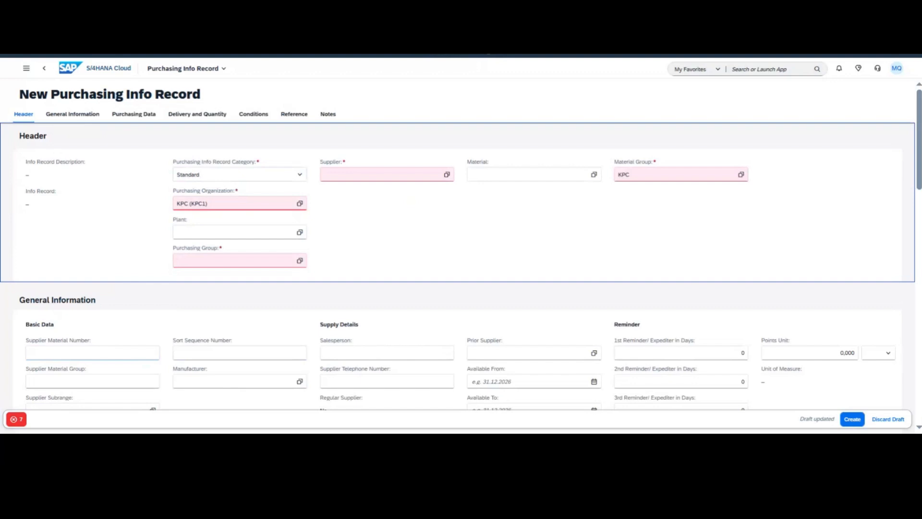
left_click(219, 232)
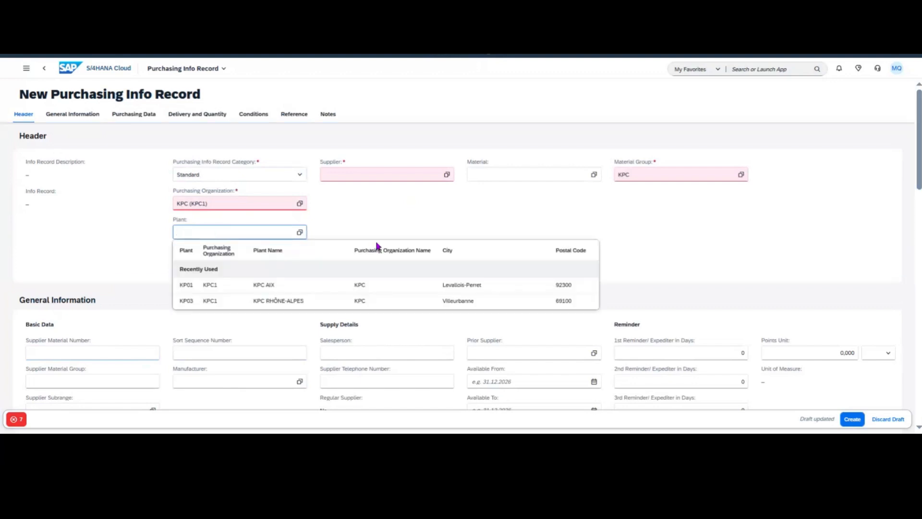
left_click(363, 207)
left_click(241, 234)
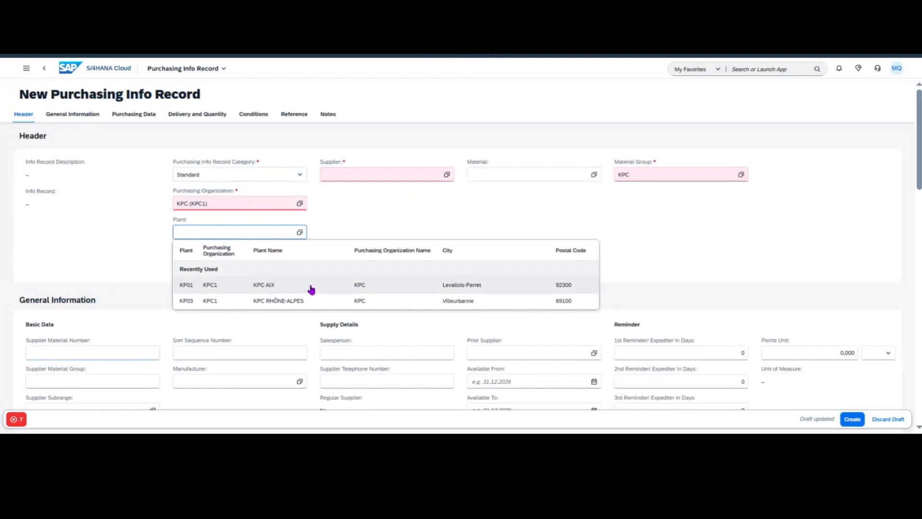
left_click(312, 288)
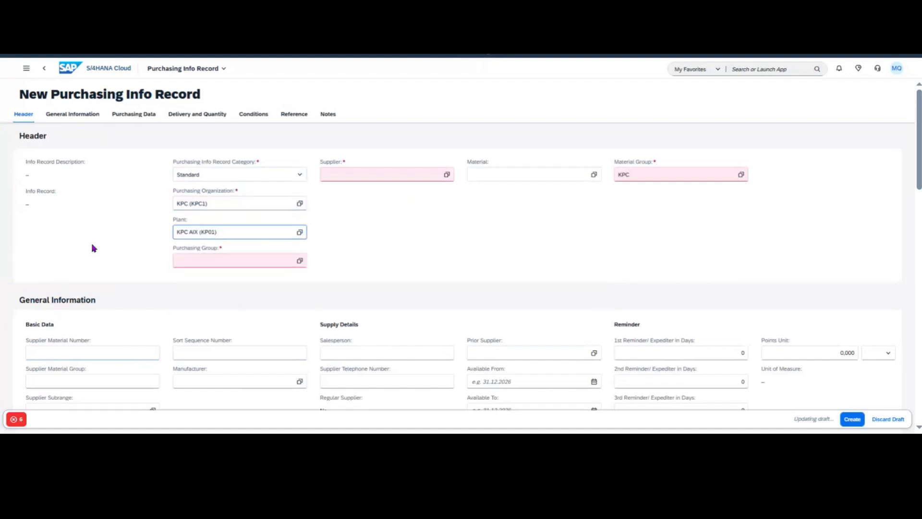
left_click(205, 260)
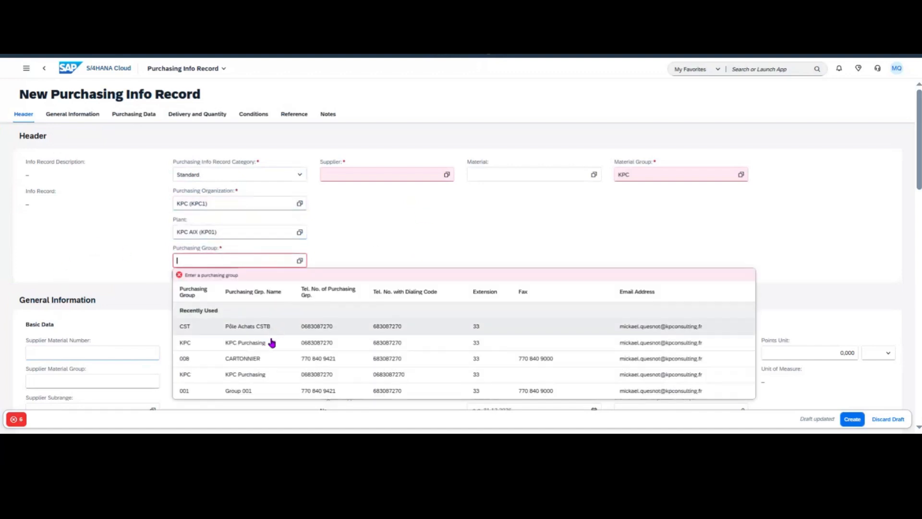
left_click(286, 359)
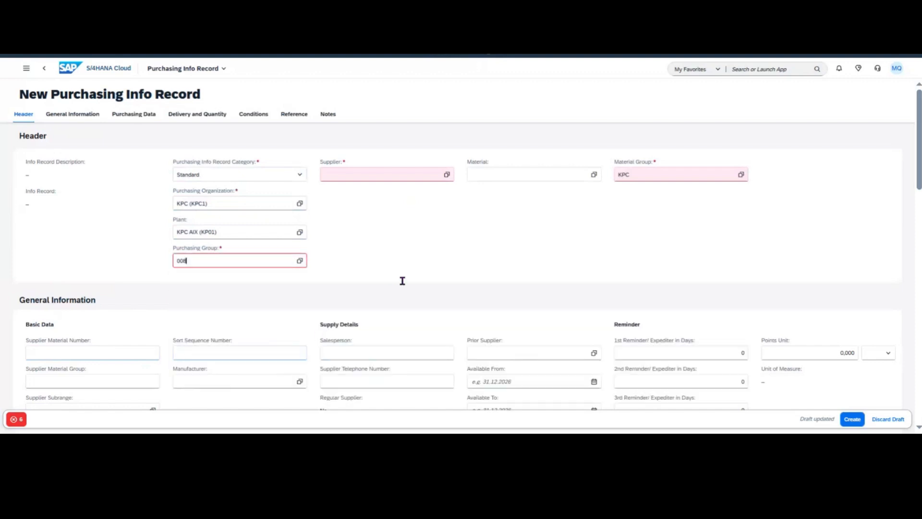
Step: Assign LEITNER with company code KPC1 as the supplier and RAW19,PD,Batch-Fifo,LeanQM (RM19) as the material
left_click(390, 170)
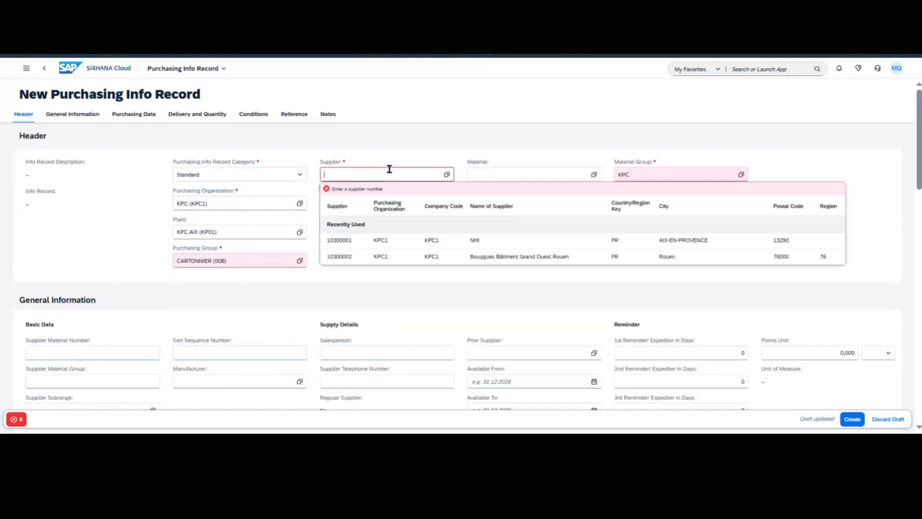
type("lein")
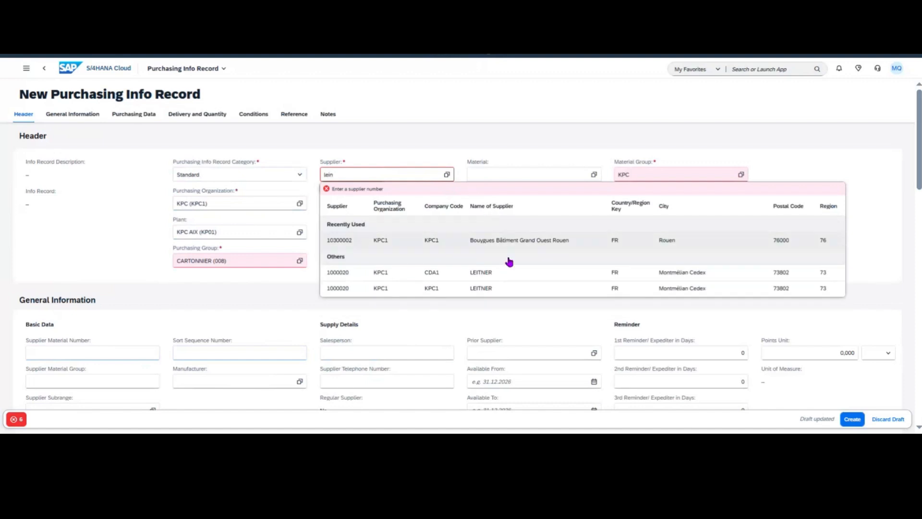
left_click(506, 293)
left_click(505, 175)
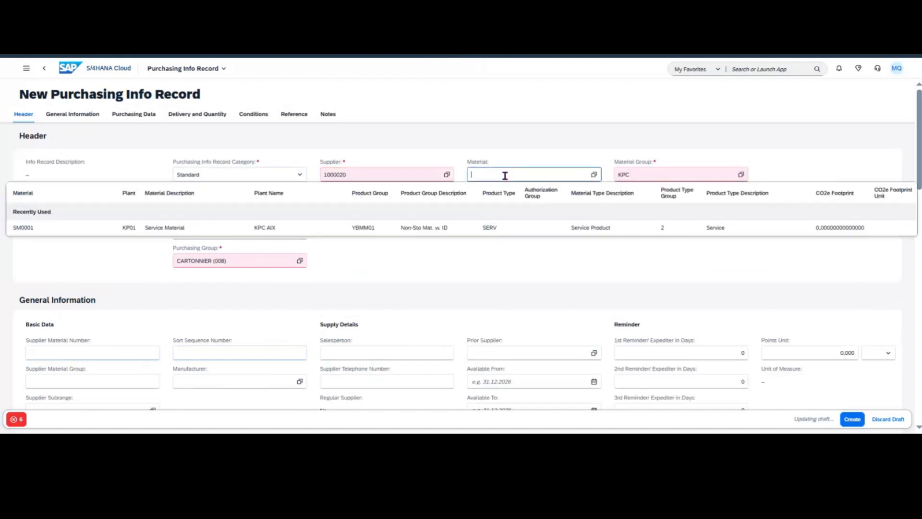
type("rm01")
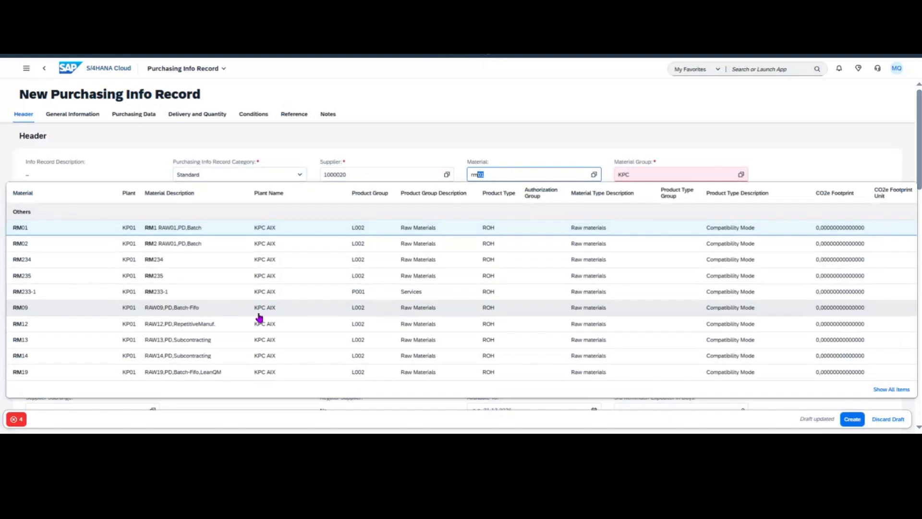
left_click(189, 373)
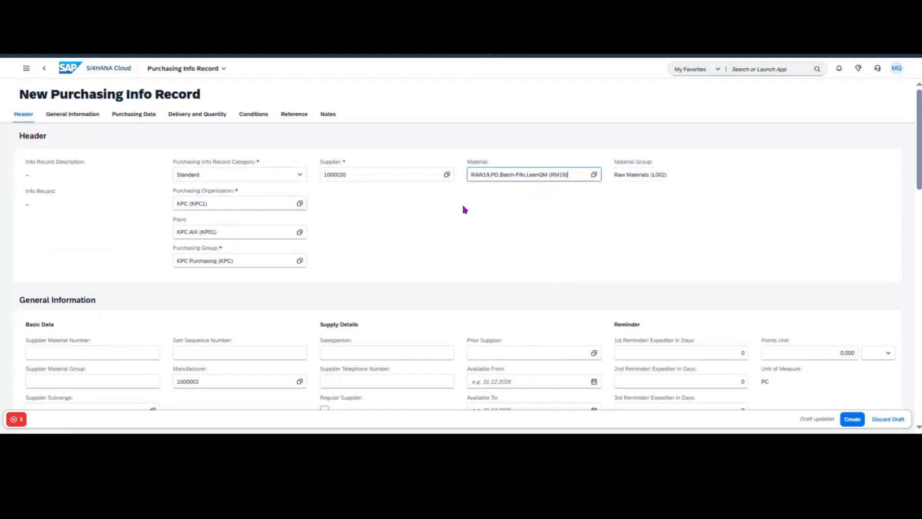
Step: Copy the supplier number into the supplier material number and prefix it with XX to make XX1000020
double_click(368, 173)
key("ctrl+c")
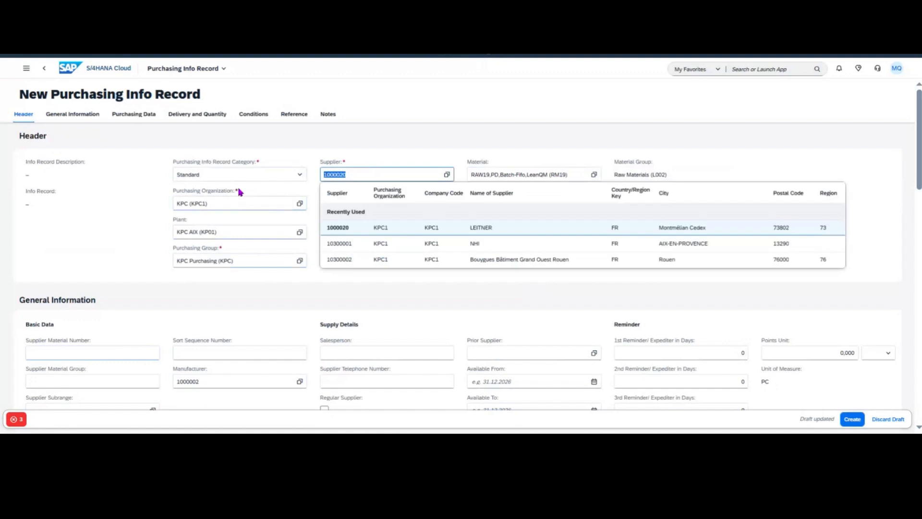
left_click(50, 352)
key("ctrl+v")
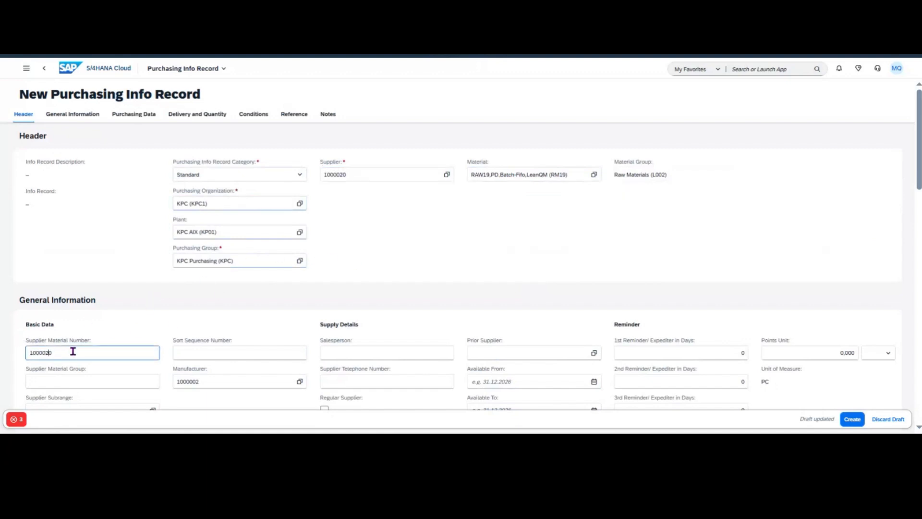
key("Home")
type("XX")
left_click(81, 115)
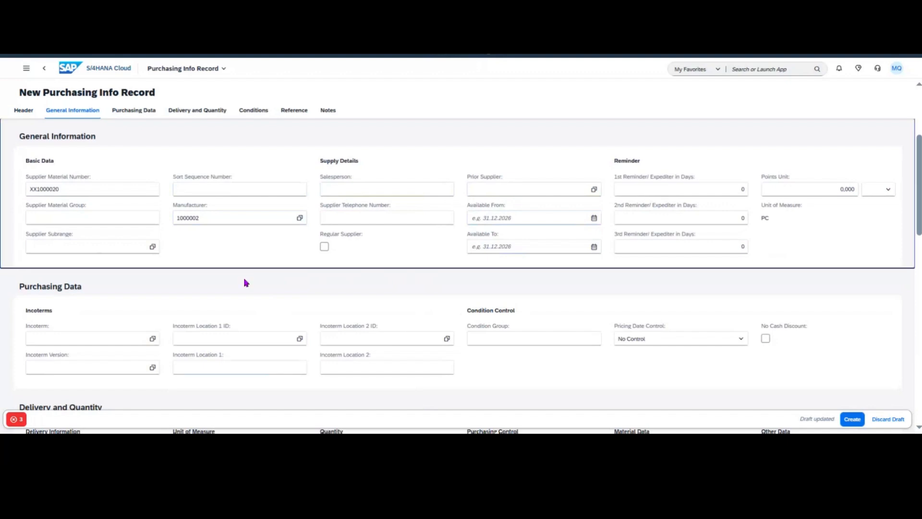
Step: Set the delivery time to 1 day and both the under and over delivery tolerances to 10 %
left_click(197, 110)
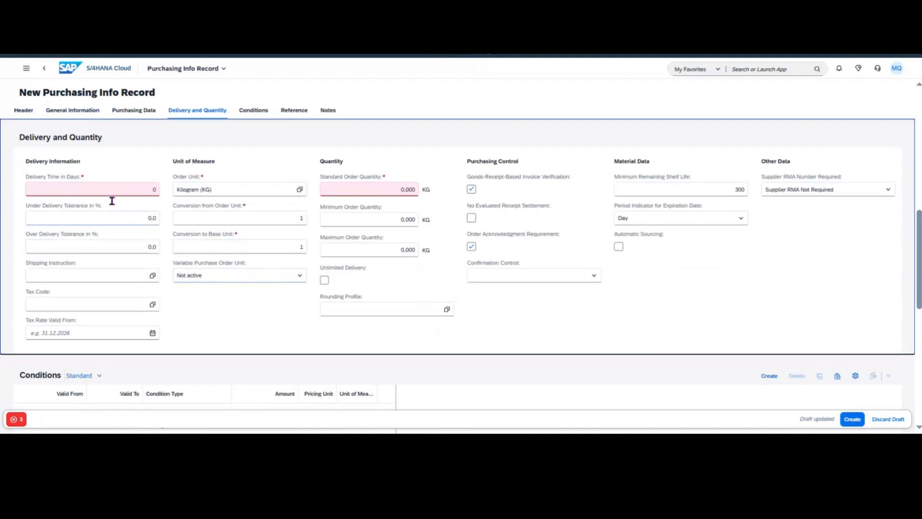
left_click(104, 187)
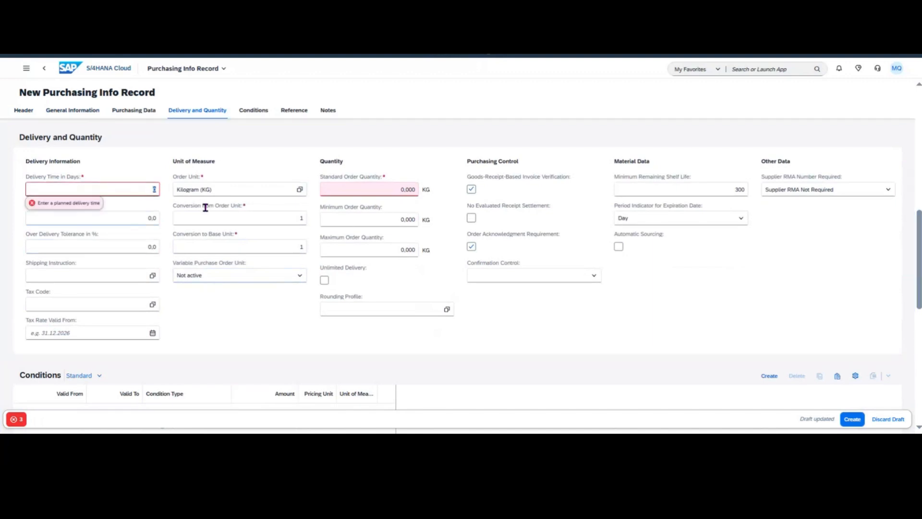
type("1")
key("Tab")
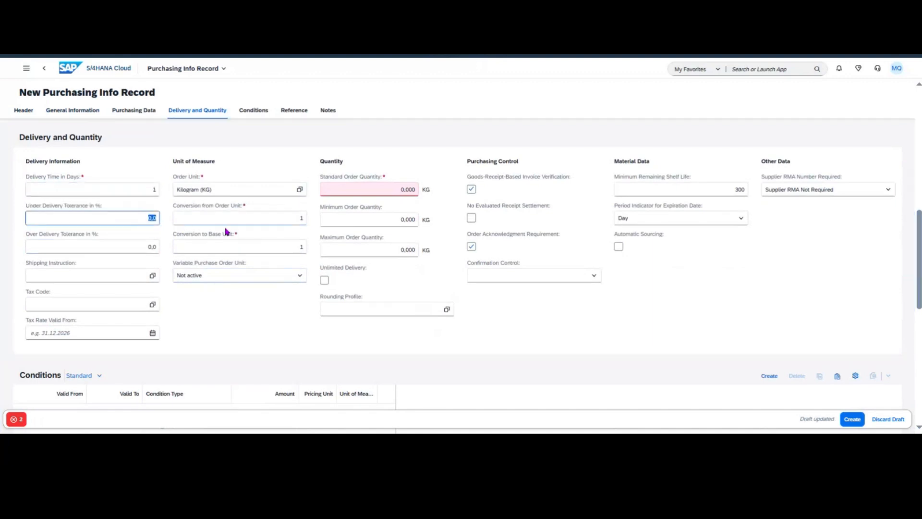
type("10")
left_click(210, 312)
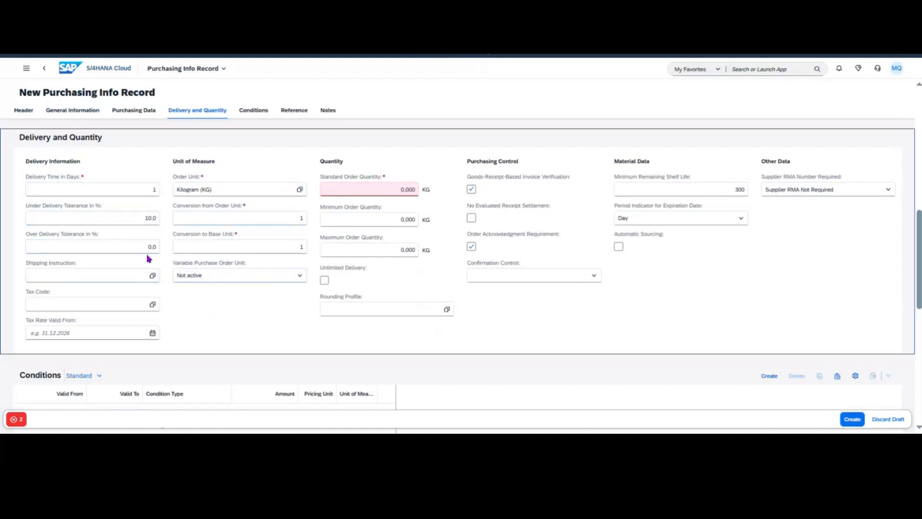
left_click_drag(147, 247, 187, 258)
type("10")
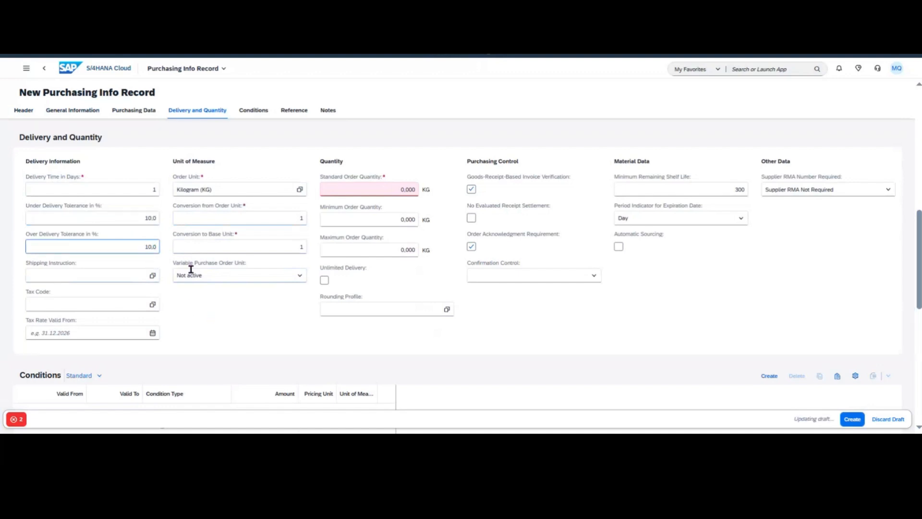
Step: Set the info record's standard order quantity to 1.000,000 KG
left_click(392, 189)
type("1000")
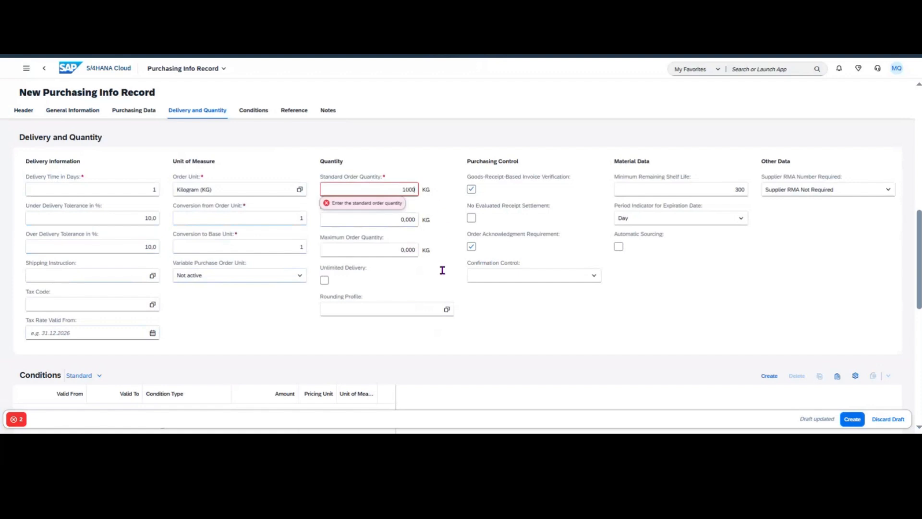
key("Return")
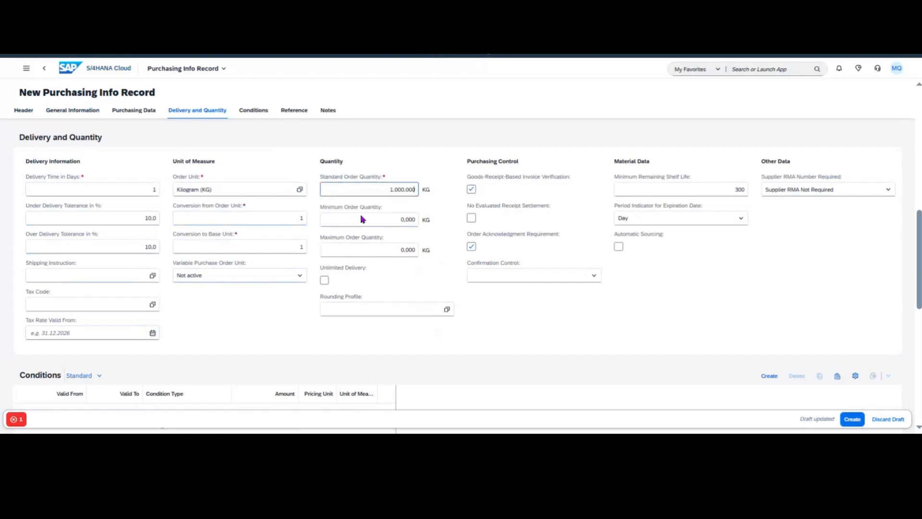
Step: Set the info record's tax code to VAT exempt purchase (V1) and choose a date from which the tax rate is valid
left_click(129, 304)
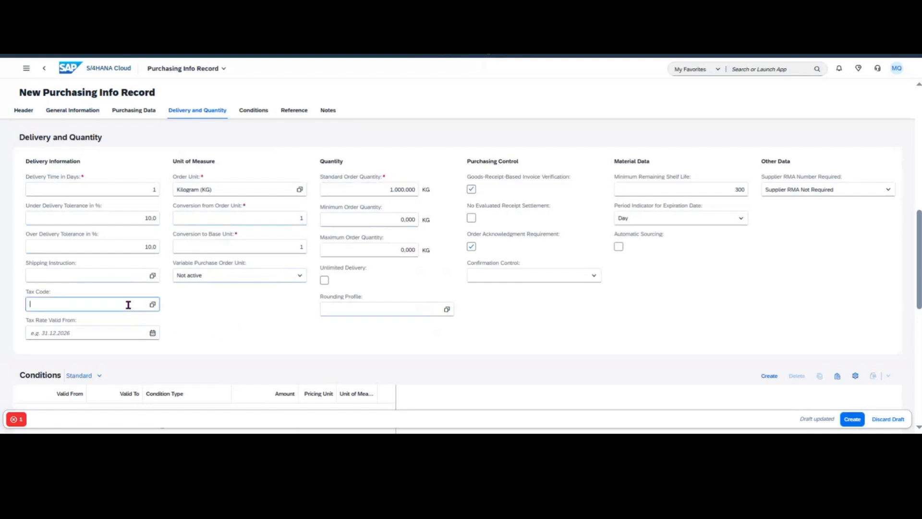
left_click(137, 368)
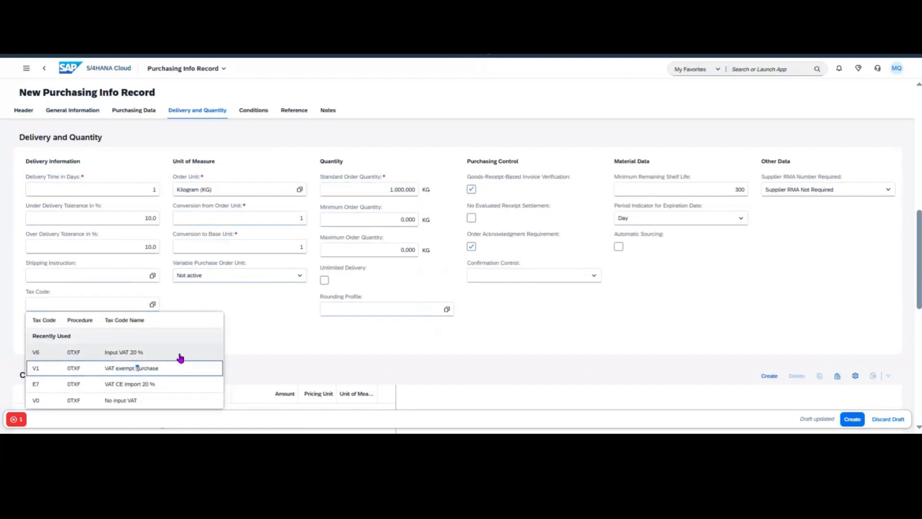
left_click(137, 372)
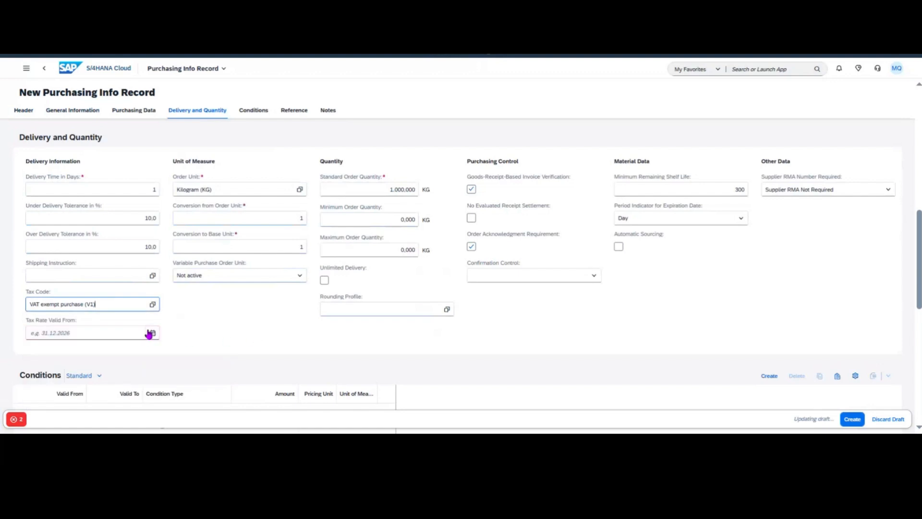
left_click(152, 333)
left_click(97, 234)
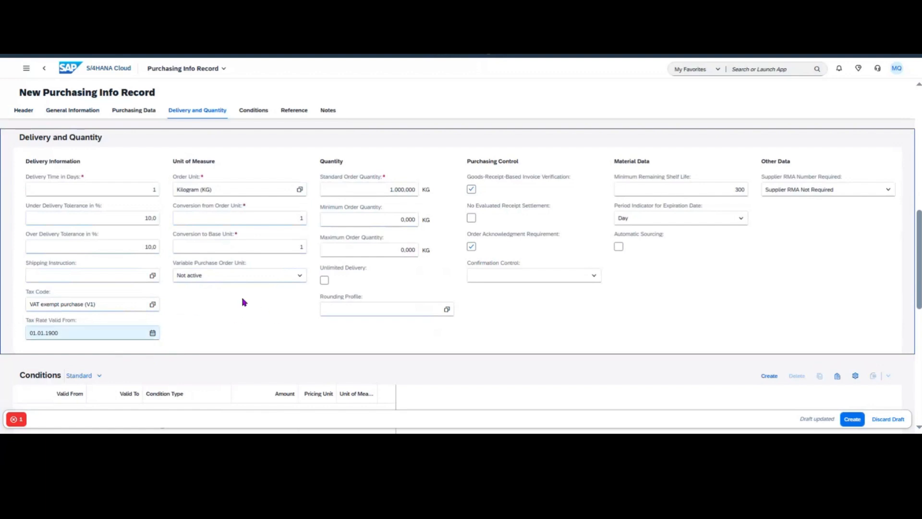
Step: Review the available rounding profiles for the info record without choosing one
left_click(447, 310)
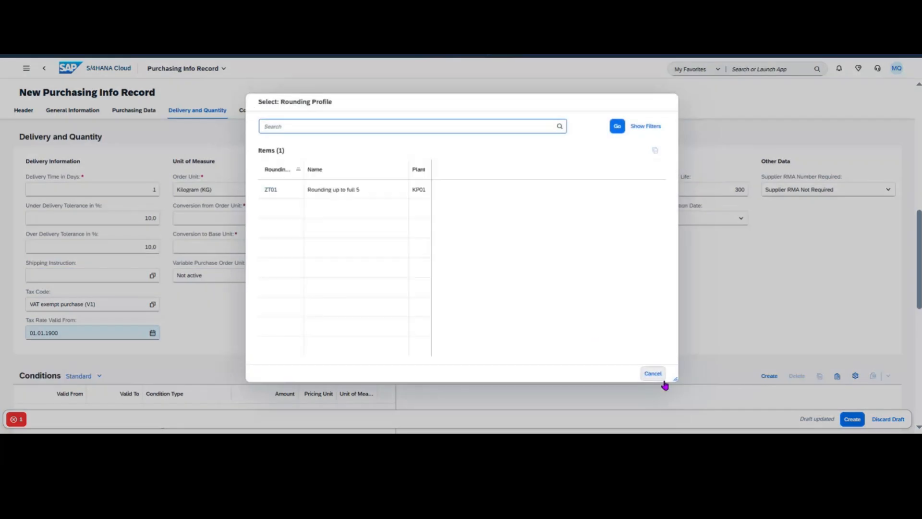
left_click(653, 373)
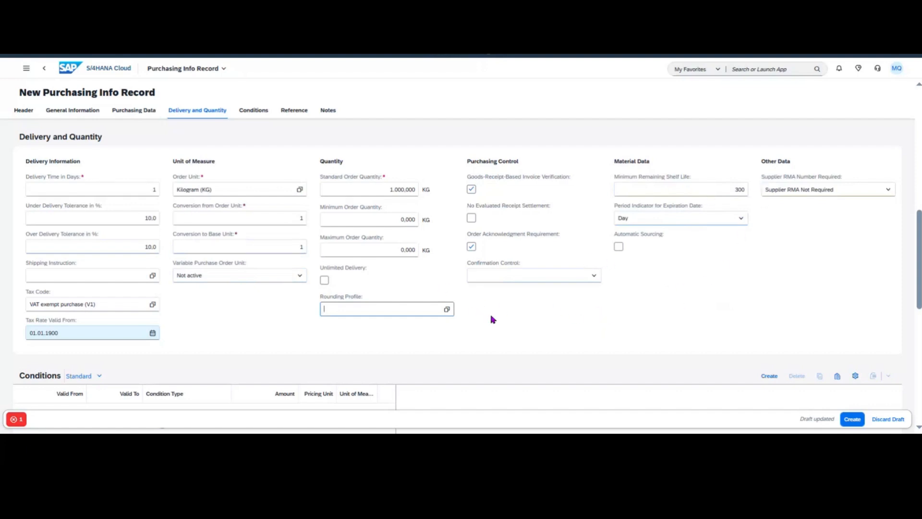
Step: Add a Default Gross Price (PPR0) condition of 1,00 EUR per 1 KG to the info record
scroll(490, 319, "down", 3)
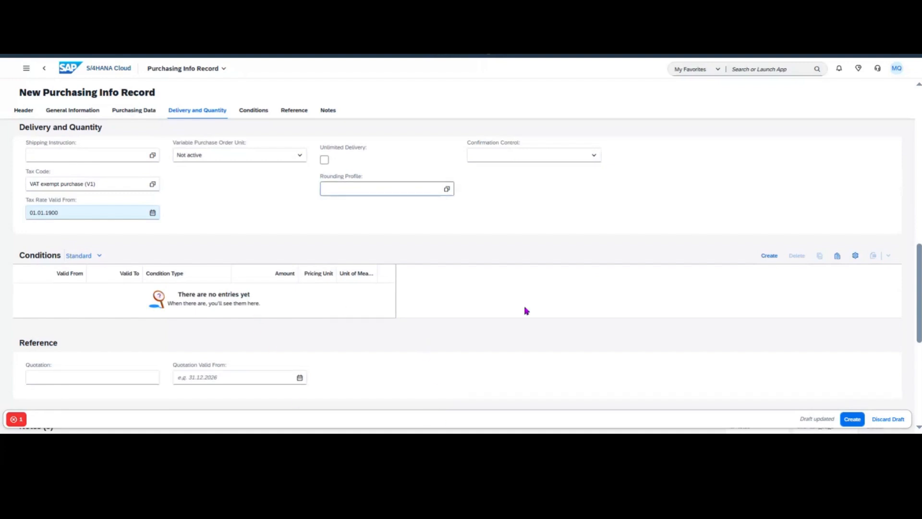
left_click(770, 256)
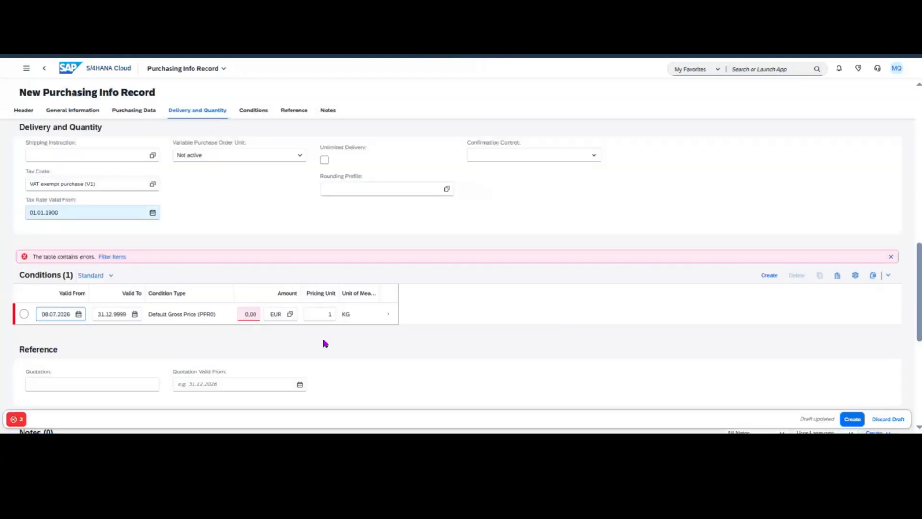
left_click(244, 313)
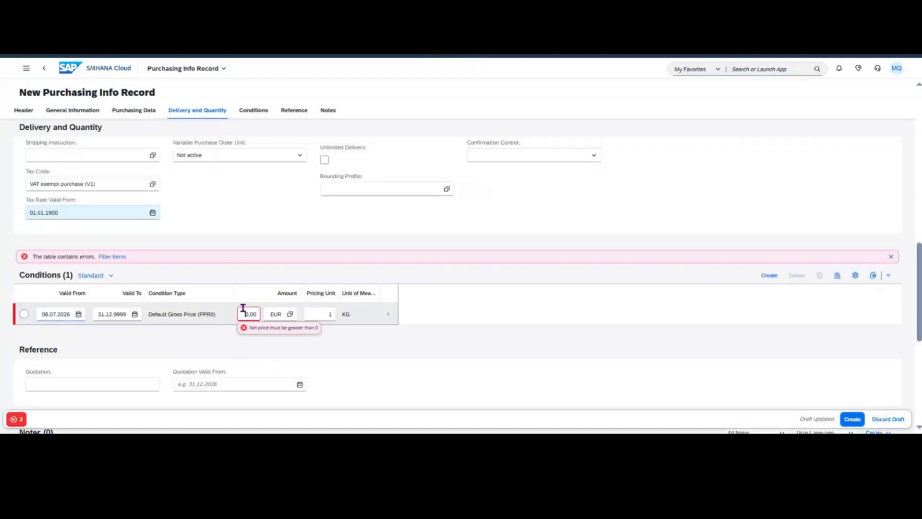
type("1")
left_click(592, 363)
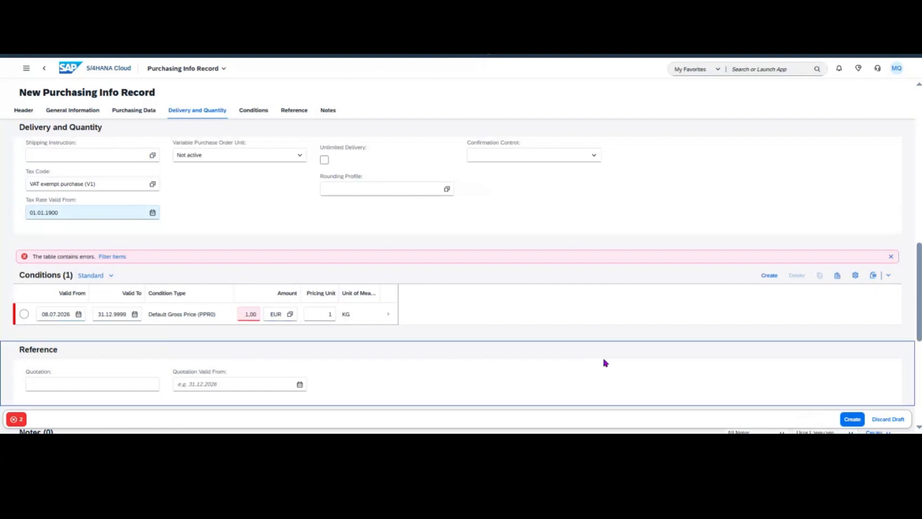
Step: Try to create the info record, clear the plant in its header, and create it without a plant
left_click(852, 419)
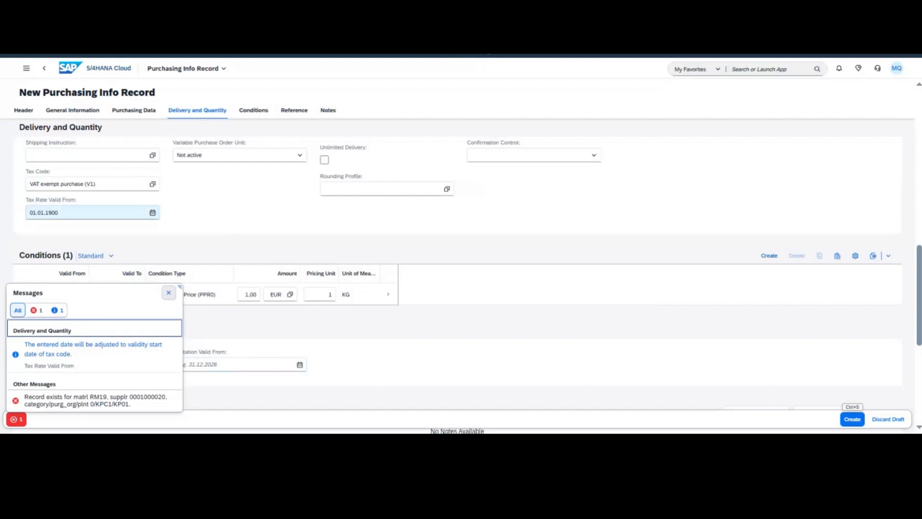
left_click(169, 293)
scroll(354, 286, "up", 10)
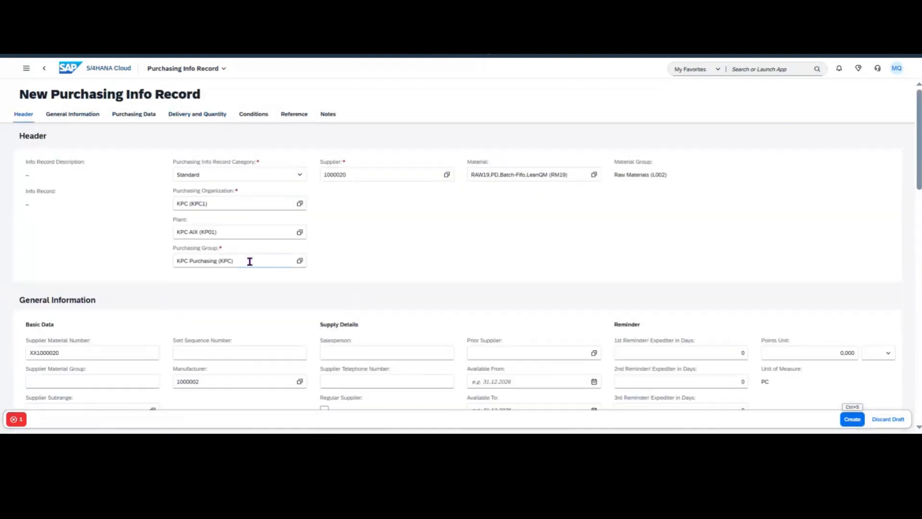
left_click(241, 231)
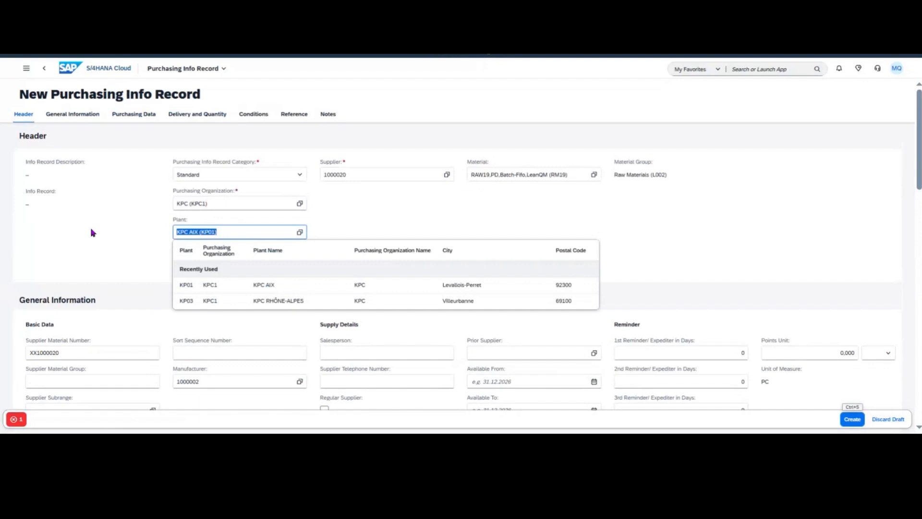
key("BackSpace")
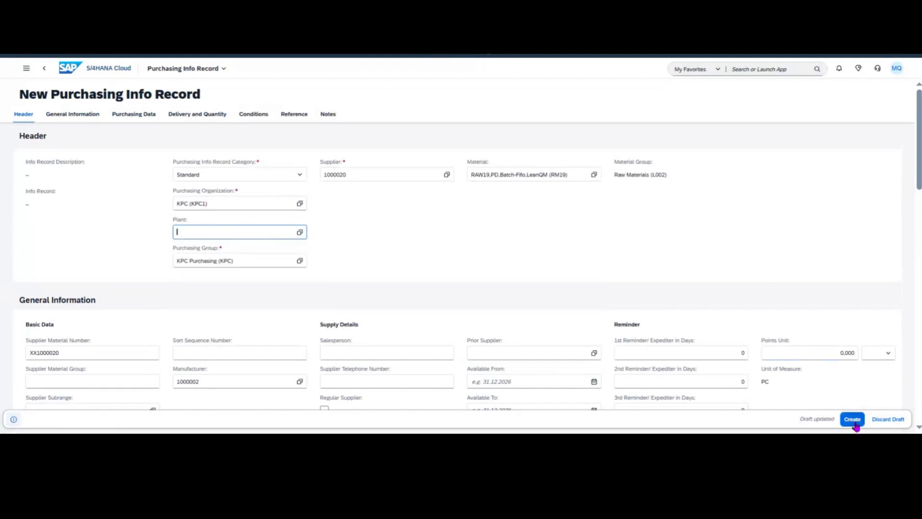
left_click(853, 420)
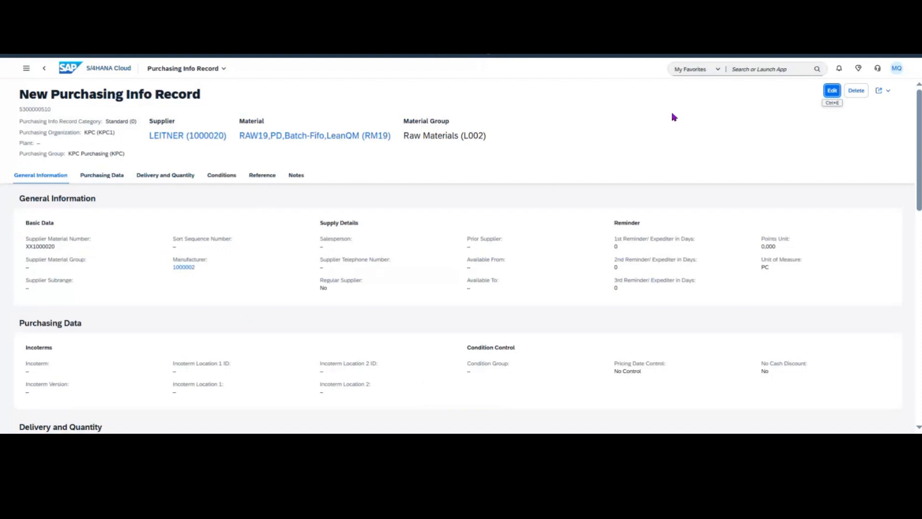
Step: Search for "manage source list" and switch to the Manage Source Lists app
left_click(759, 69)
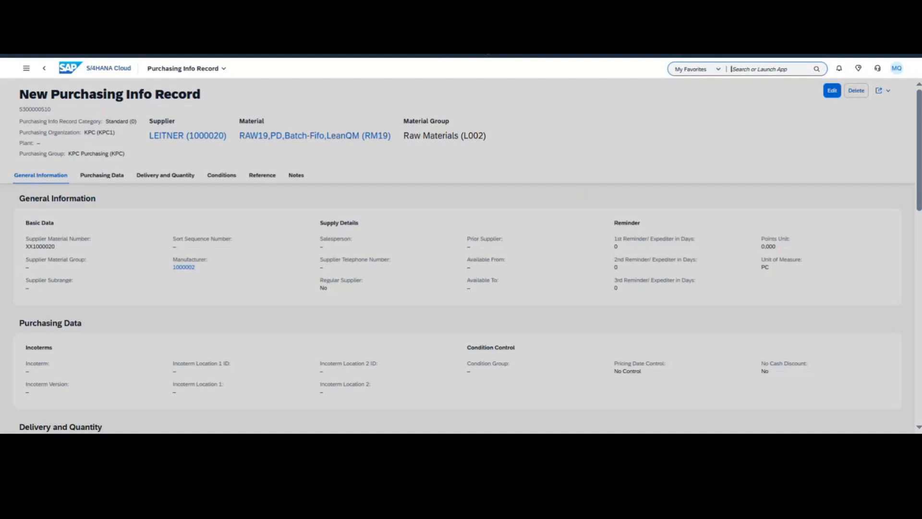
type("ME")
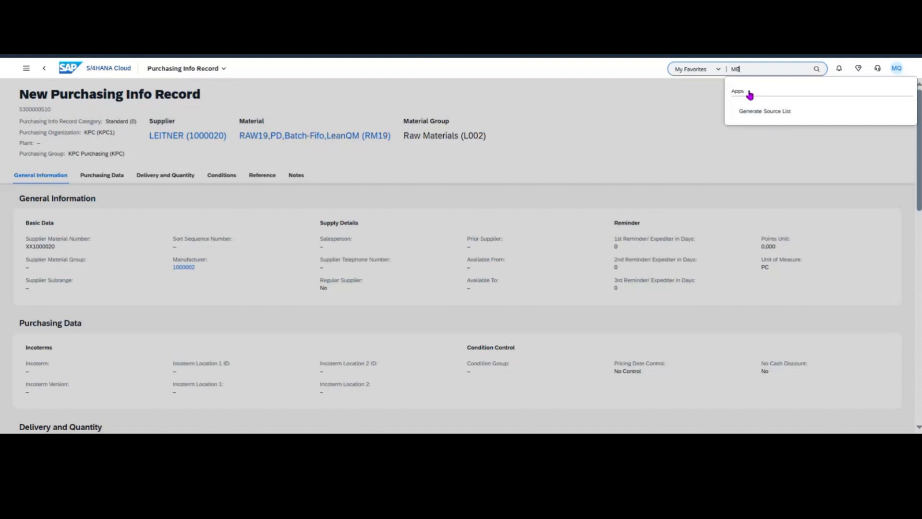
key("BackSpace")
key("BackSpace")
type("manage")
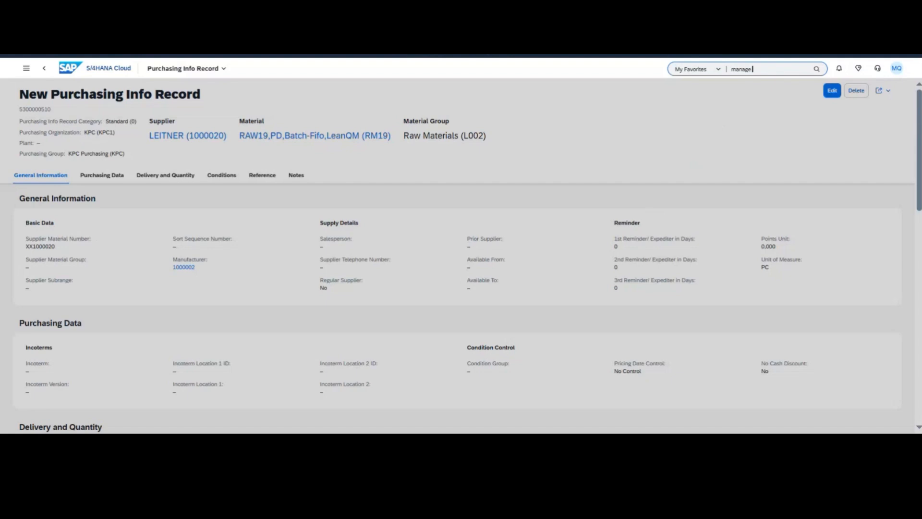
type(" source list")
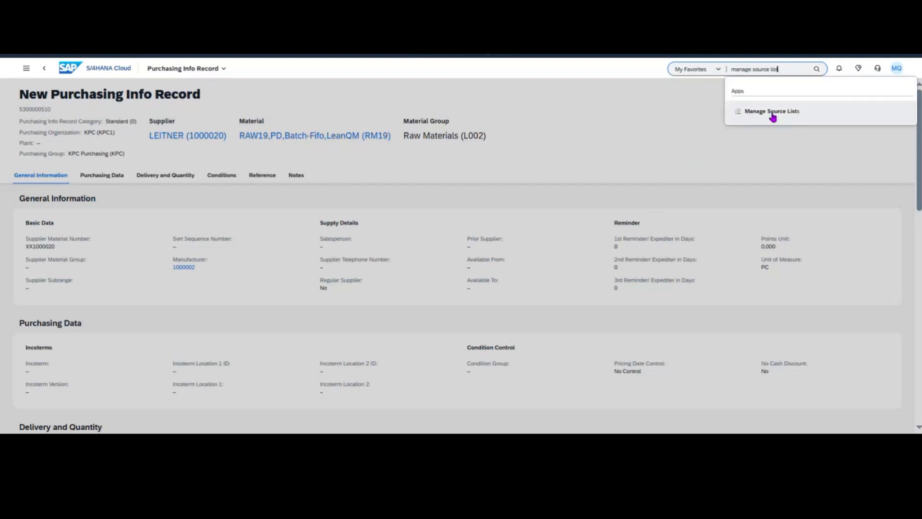
left_click(772, 115)
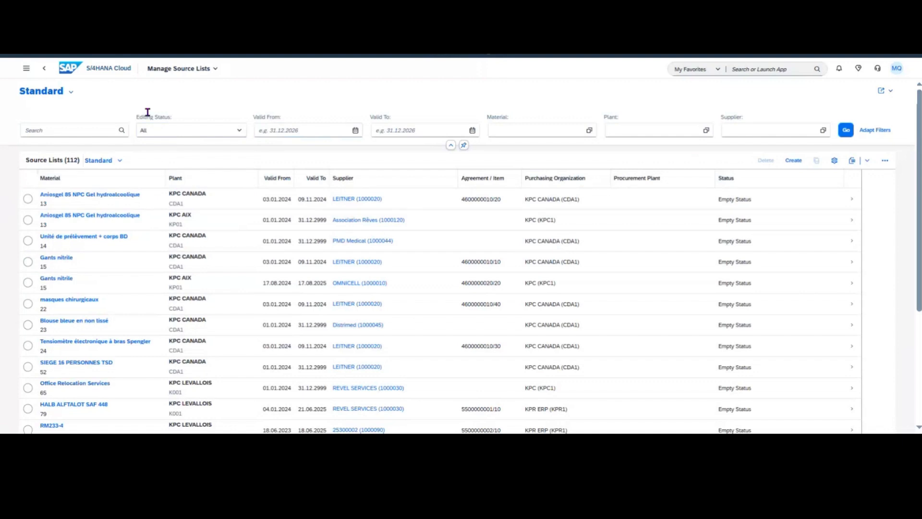
Step: Create a new source list for material RAW09,PD,Batch-Fifo (RM09) in plant KPC AIX (KP01)
left_click(794, 161)
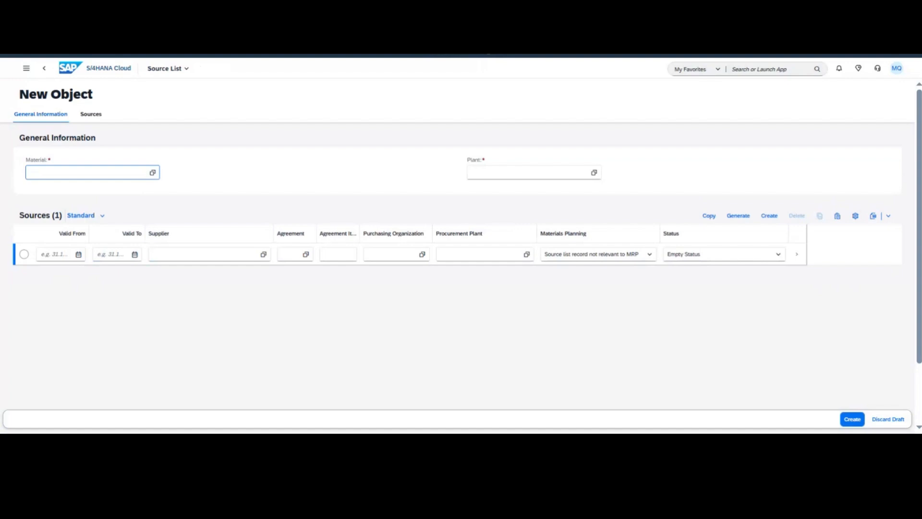
type("rm01")
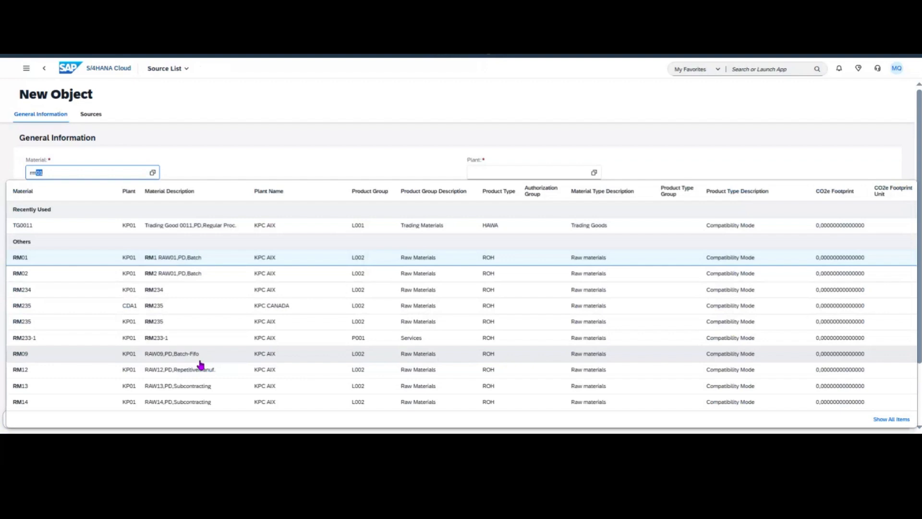
left_click(183, 355)
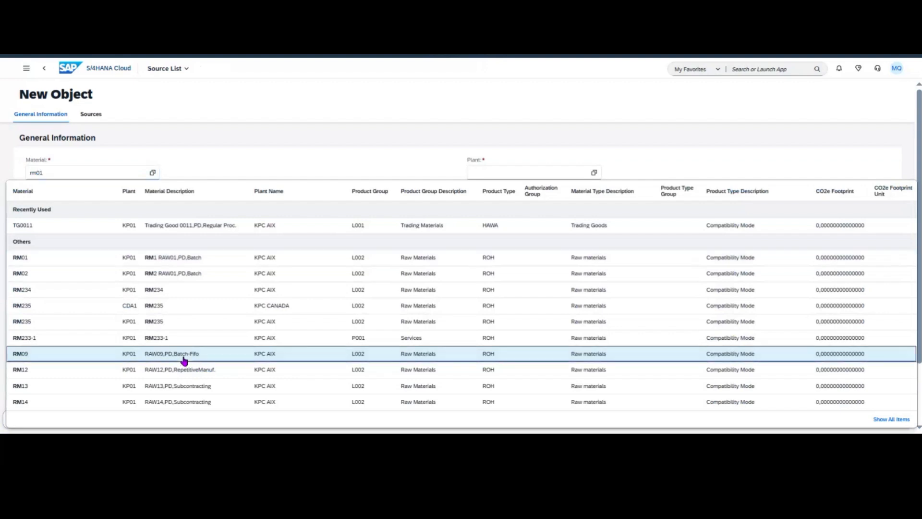
left_click(504, 174)
type("kp01")
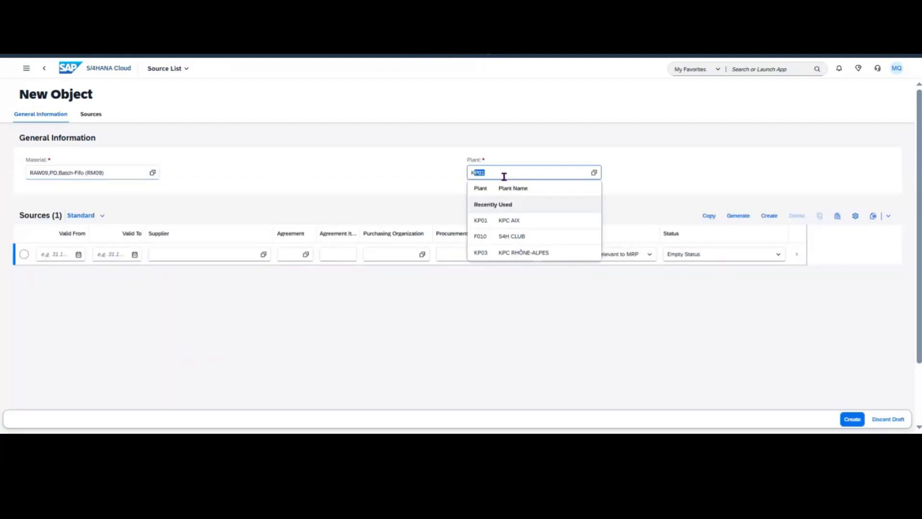
key("Return")
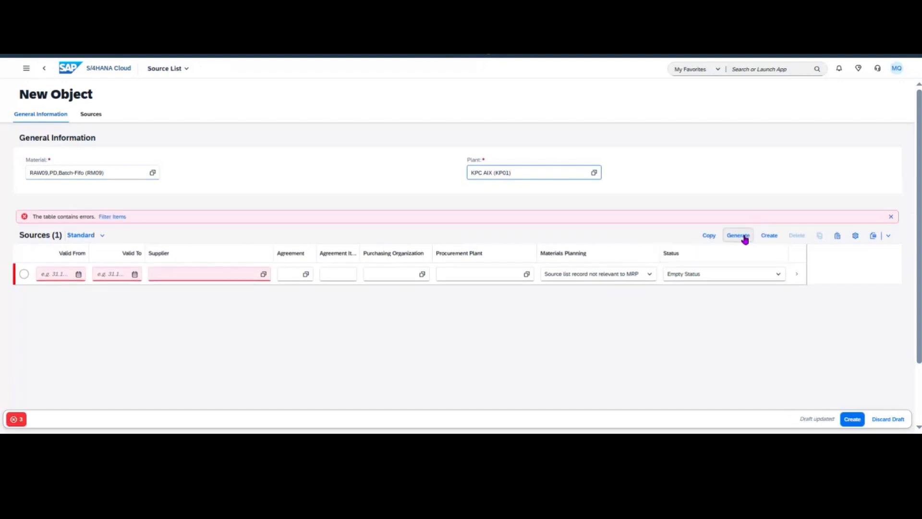
Step: Try to generate sources for RM09 valid from 08.07.2026 to 31.12.2026, and cancel the generation
left_click(744, 238)
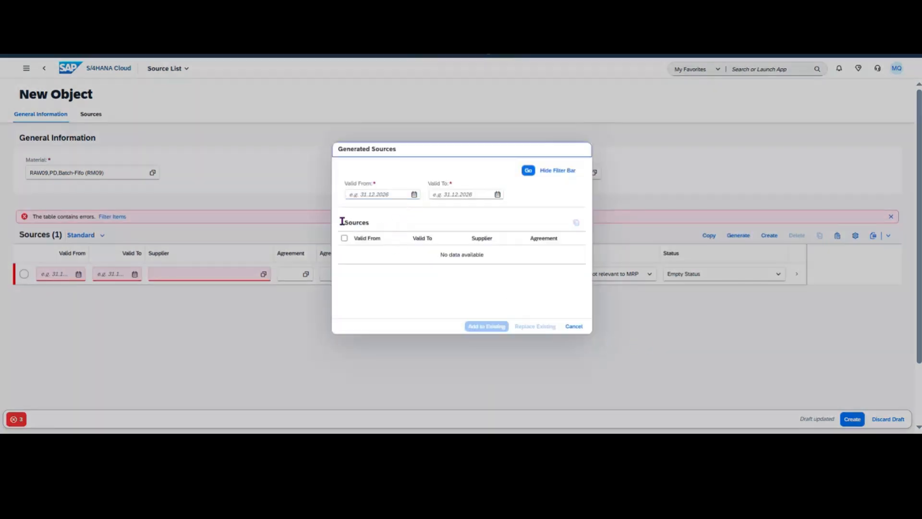
left_click(393, 193)
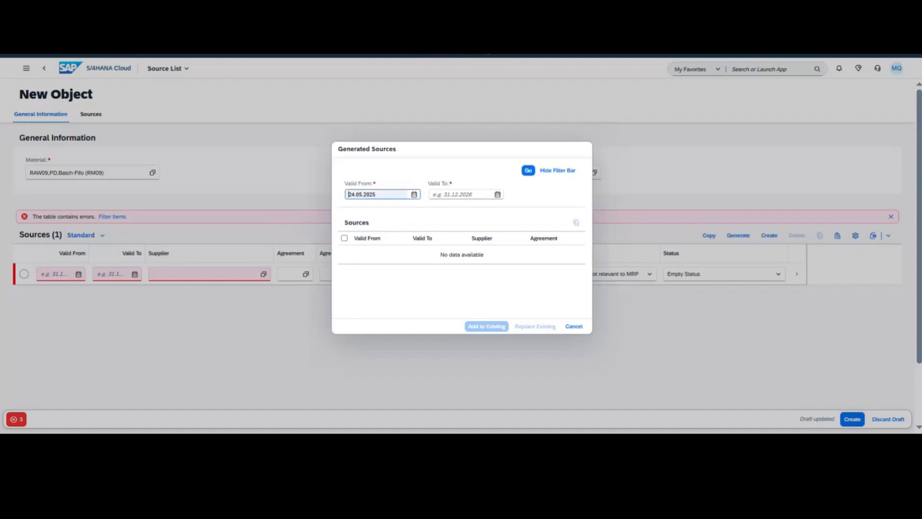
type("08072026")
left_click(463, 192)
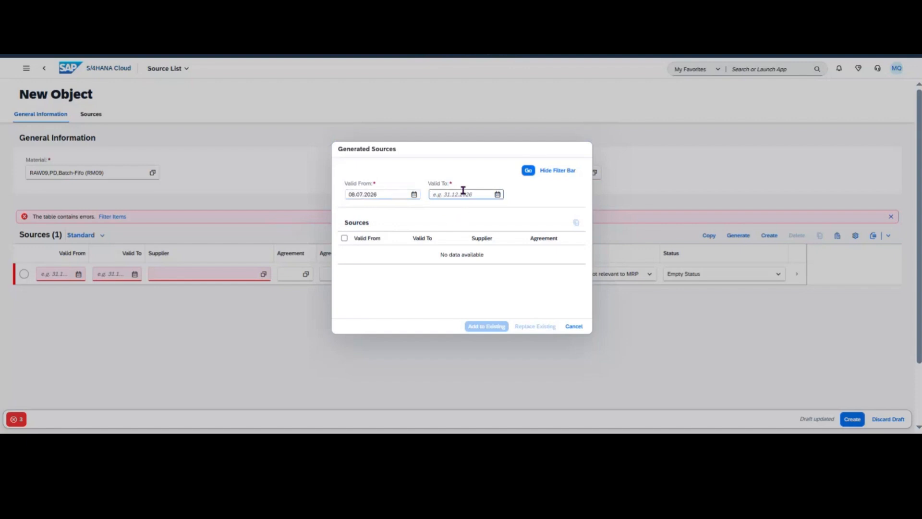
type("31.12.2026")
left_click(413, 273)
left_click(528, 170)
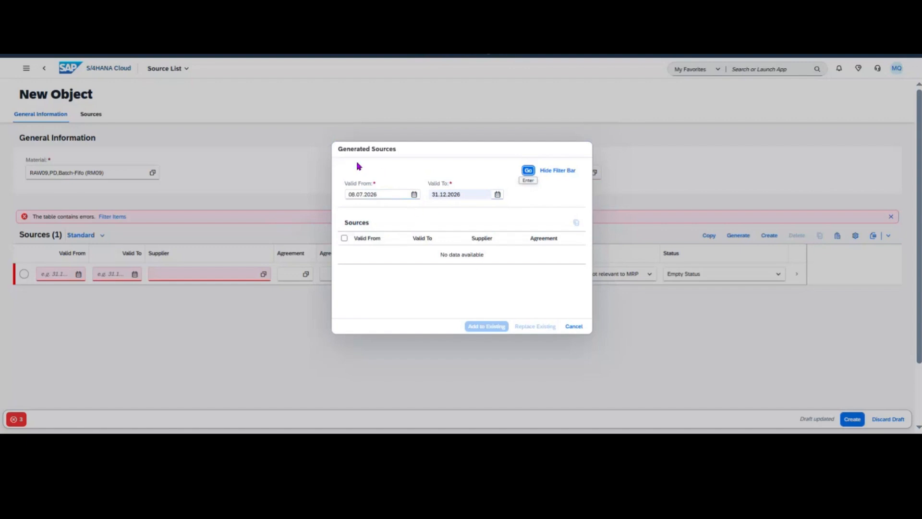
left_click(574, 326)
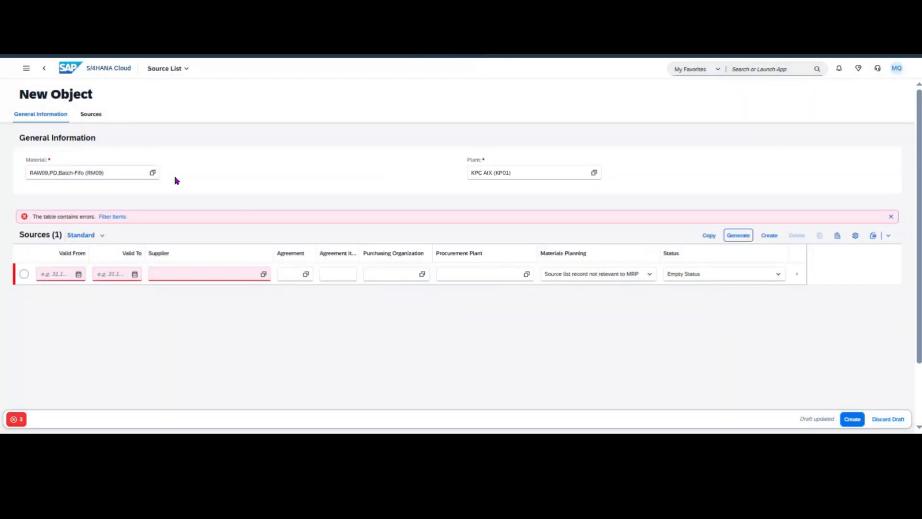
Step: Change the source list's material to RAW19,PD,Batch-Fifo,LeanQM (RM19)
left_click(105, 173)
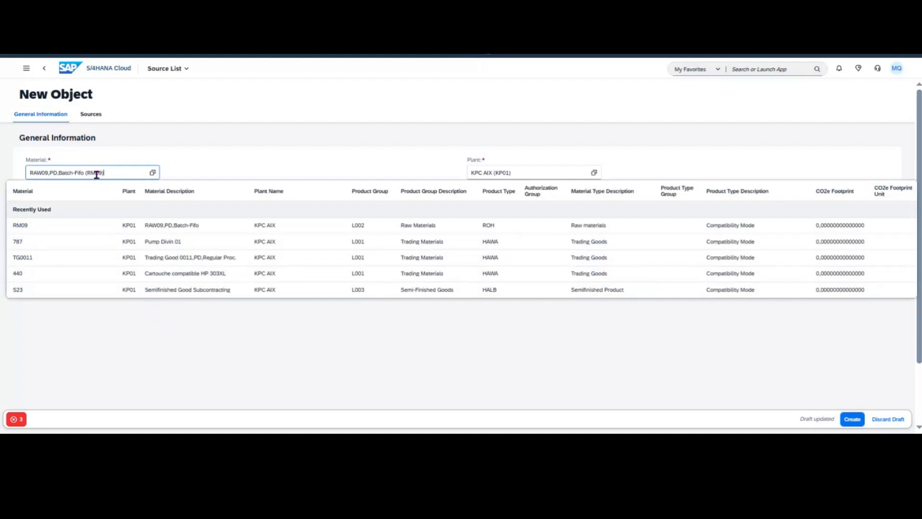
left_click_drag(124, 171, 14, 177)
type("r")
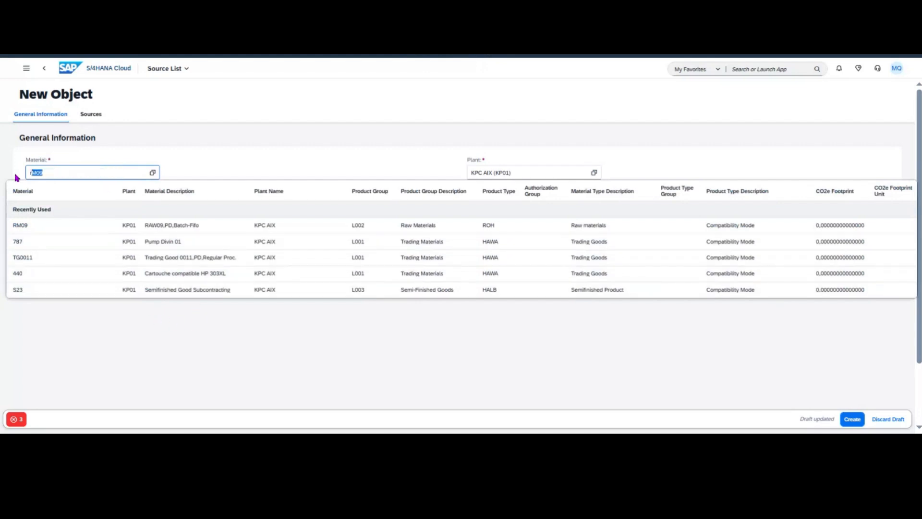
type("m19")
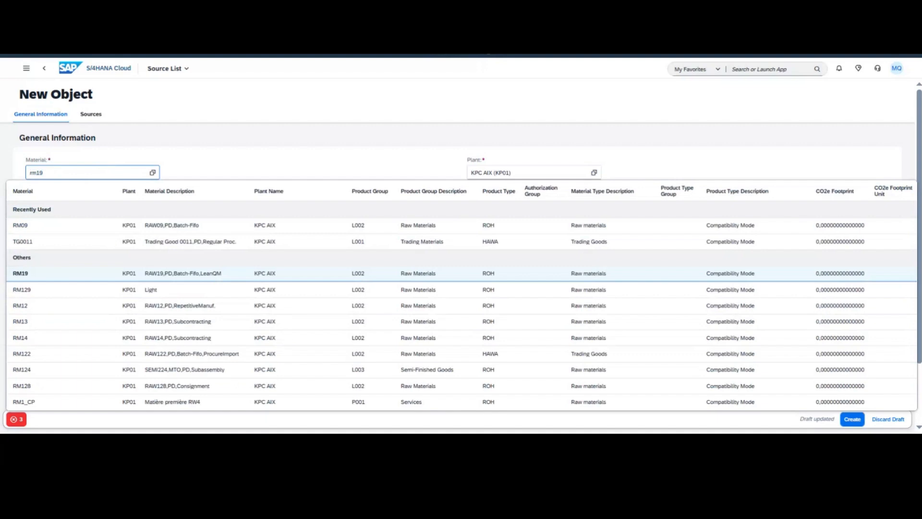
left_click(190, 280)
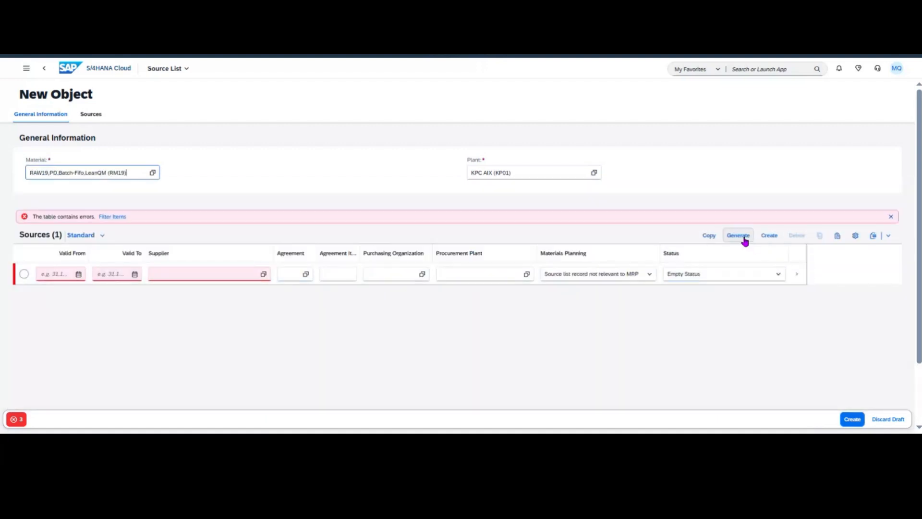
Step: Generate sources for RM19 with a validity period from 08.07.2026 to 31.12.2026
left_click(738, 235)
left_click(389, 193)
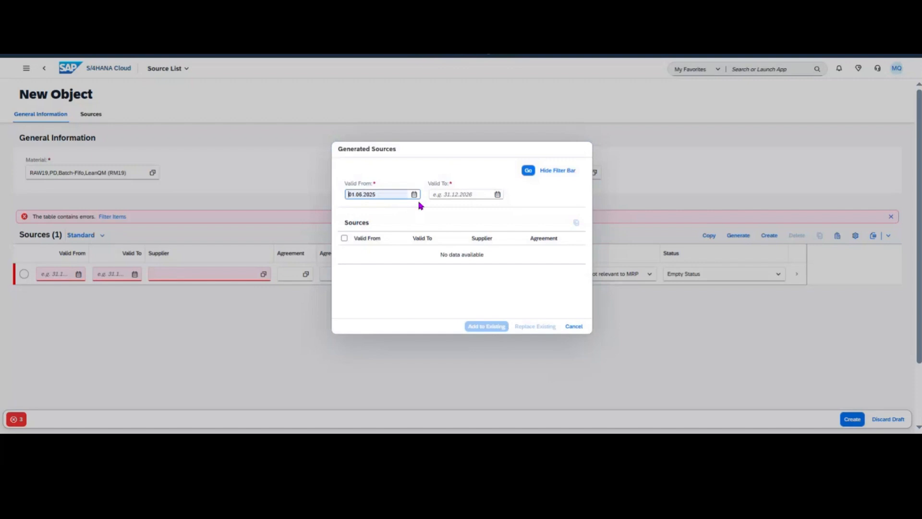
left_click(419, 202)
type("07")
left_click(465, 194)
type("31.12.2026")
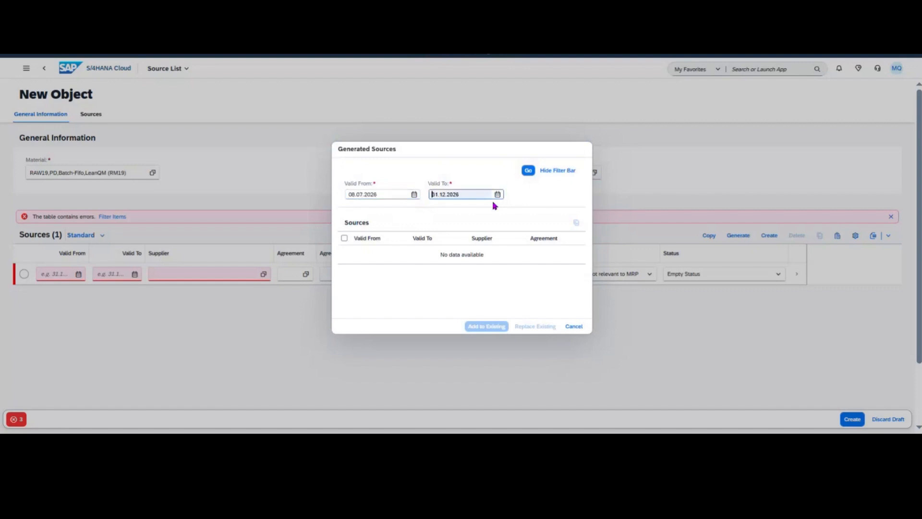
left_click(528, 170)
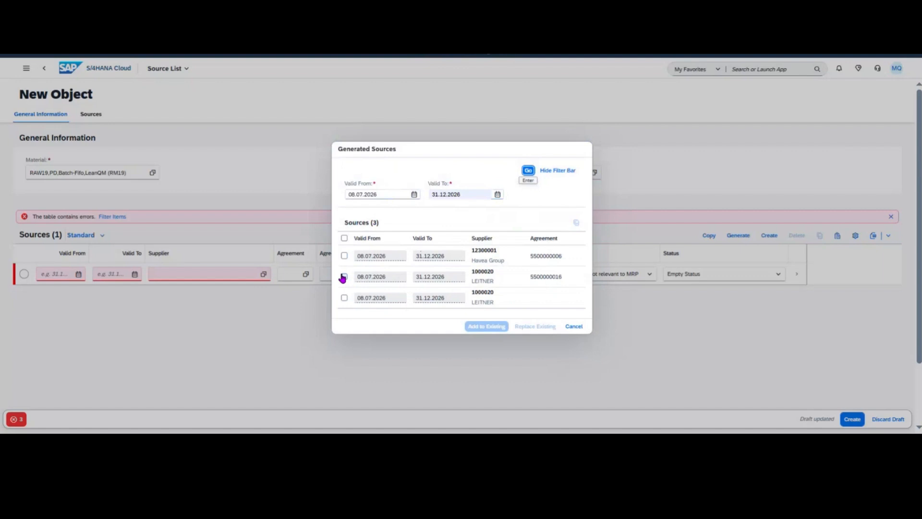
Step: Replace the existing source row with the generated Havea Group source and the LEITNER source that has an agreement
left_click(344, 256)
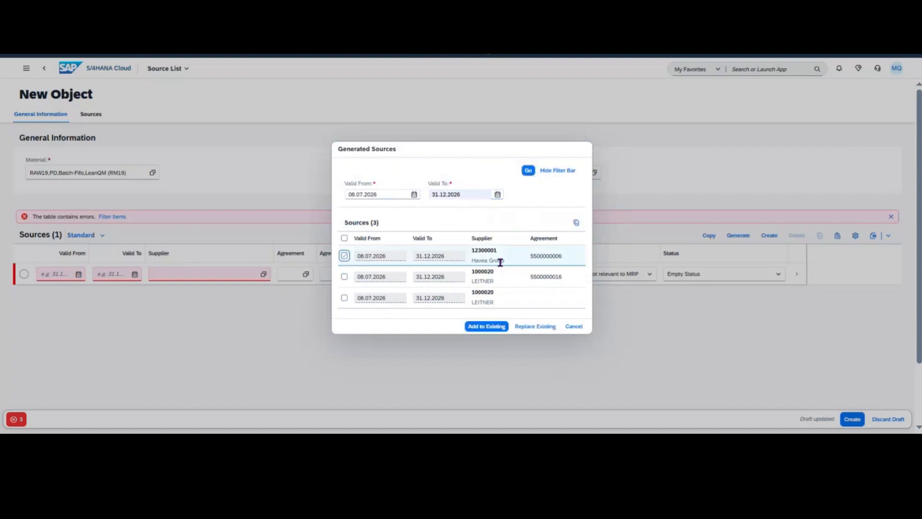
left_click(344, 277)
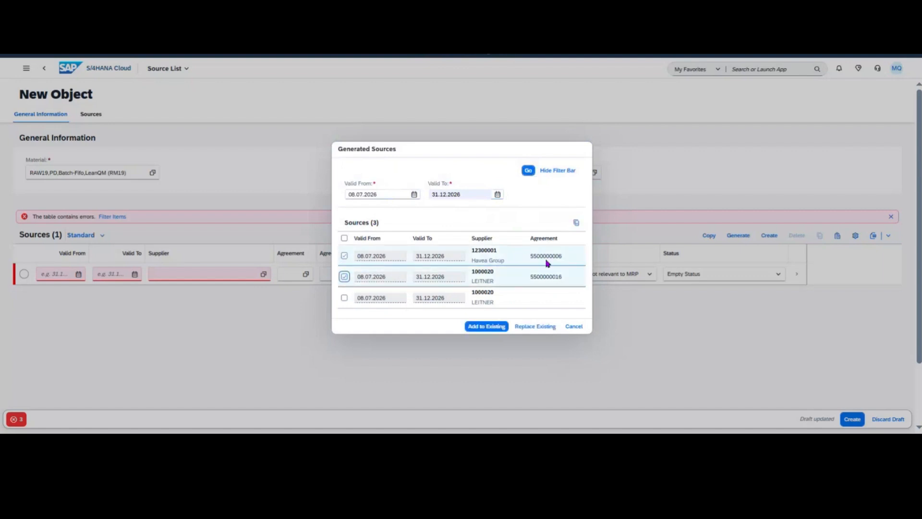
left_click(531, 331)
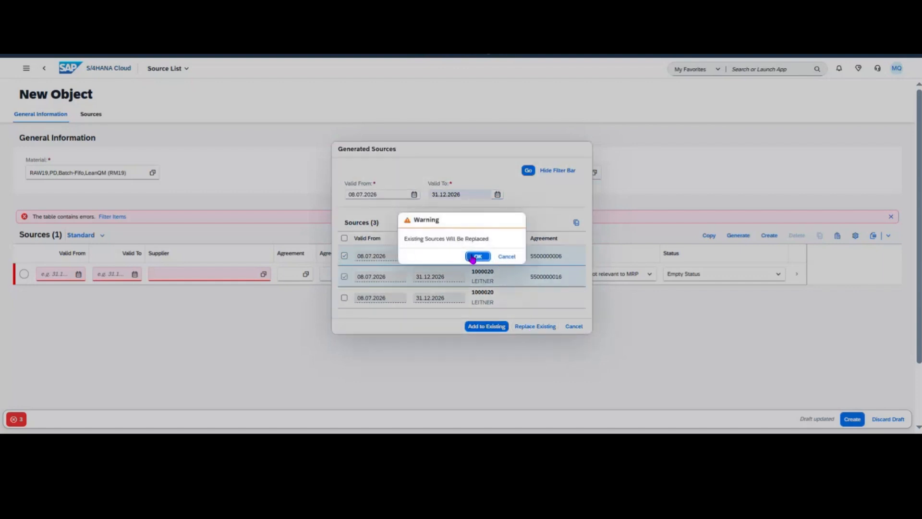
left_click(477, 257)
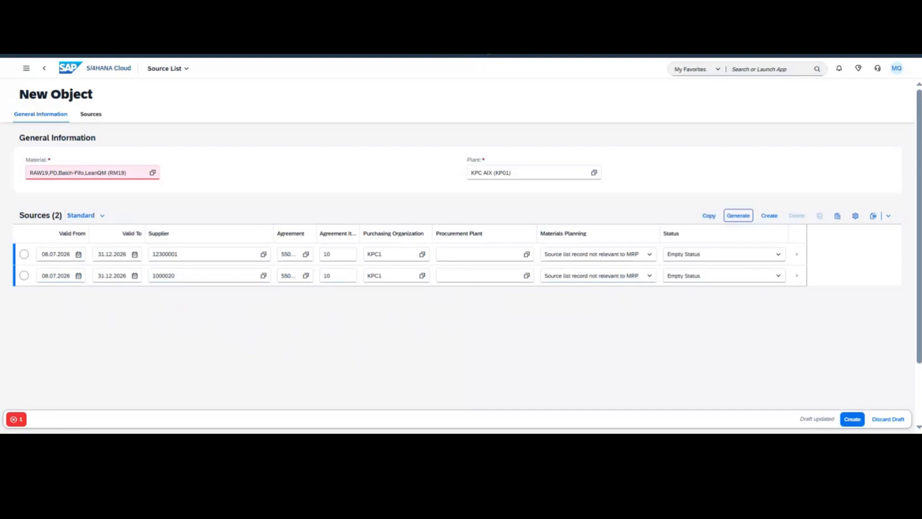
Step: Set materials planning to Record relevant to MRP (1) for both the LEITNER and Havea Group sources
left_click(650, 276)
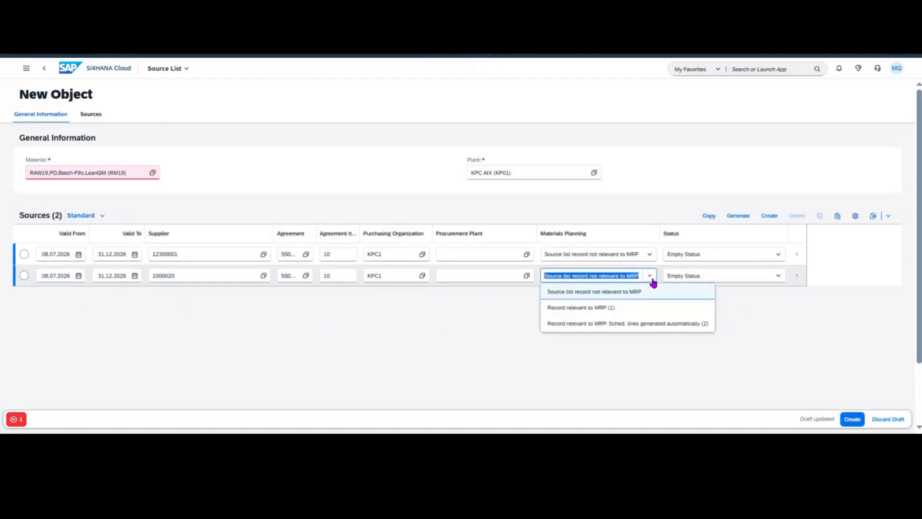
left_click(597, 312)
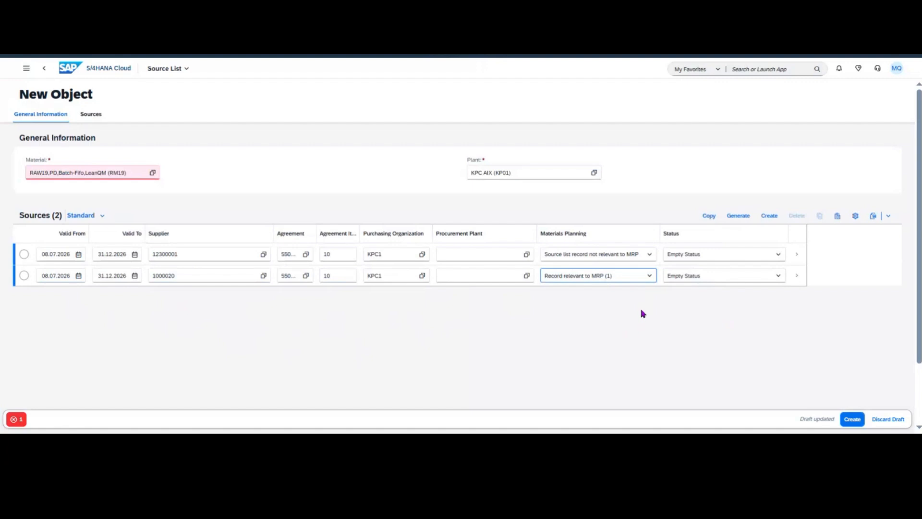
left_click(646, 277)
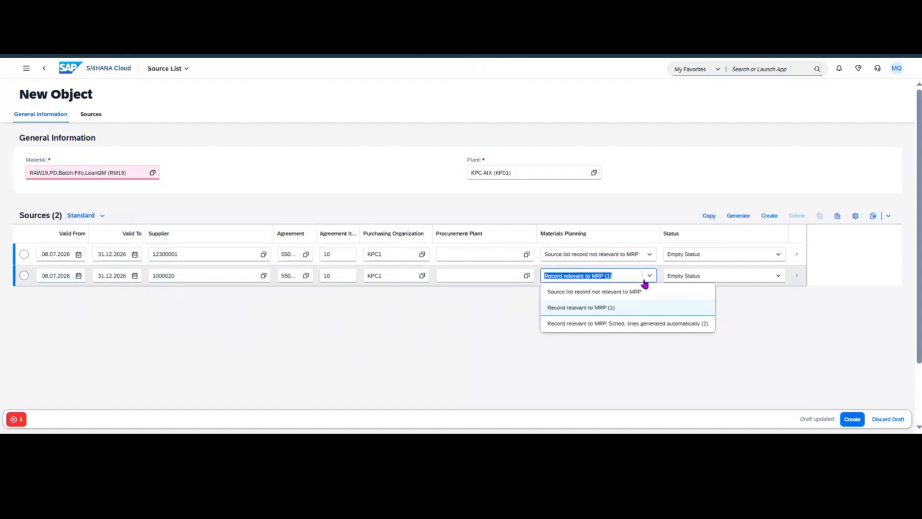
left_click(612, 294)
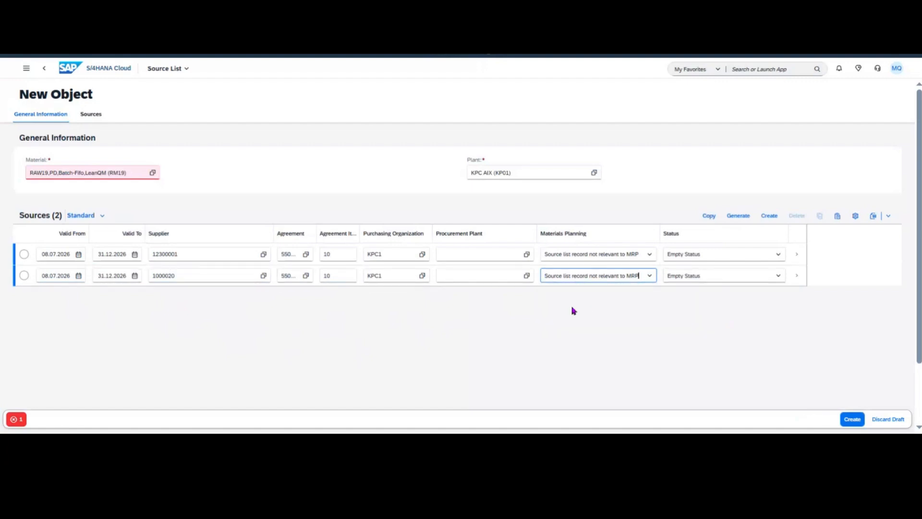
left_click(649, 277)
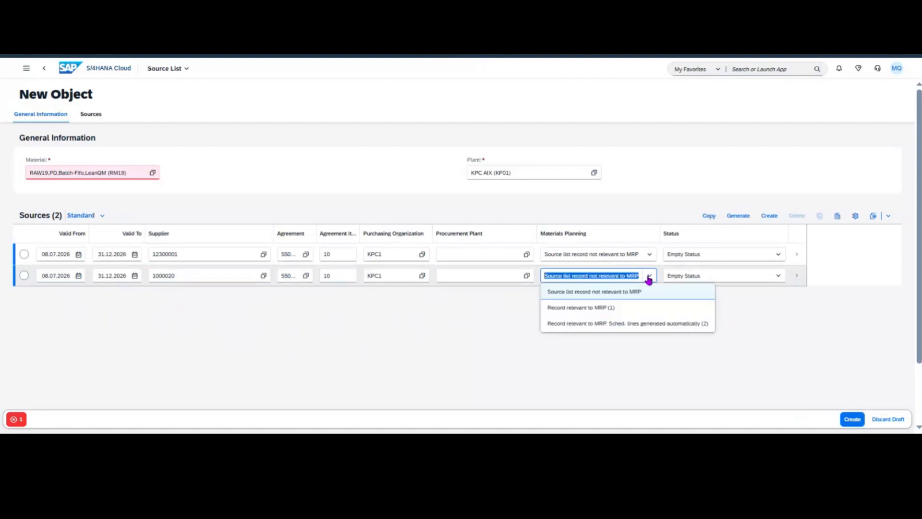
left_click(619, 310)
left_click(648, 256)
left_click(615, 290)
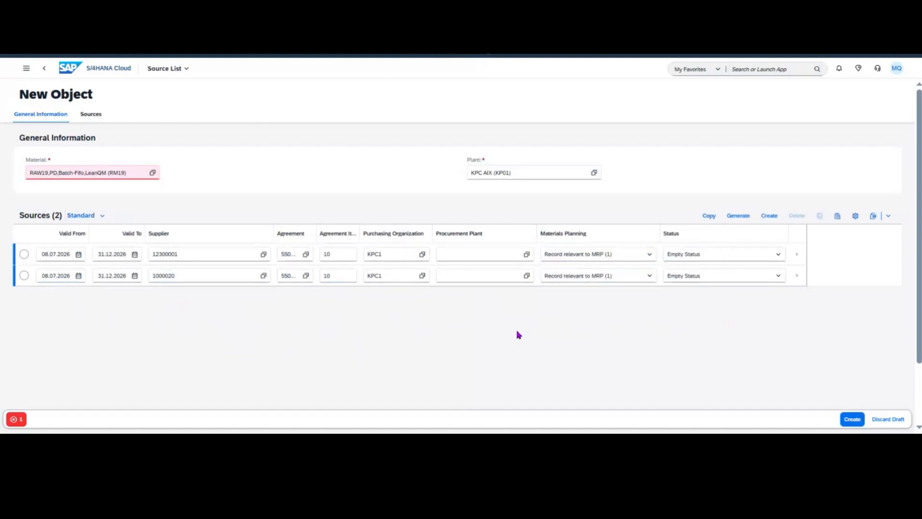
Step: Check the error messages for the new source list and leave it with the draft kept
left_click(17, 418)
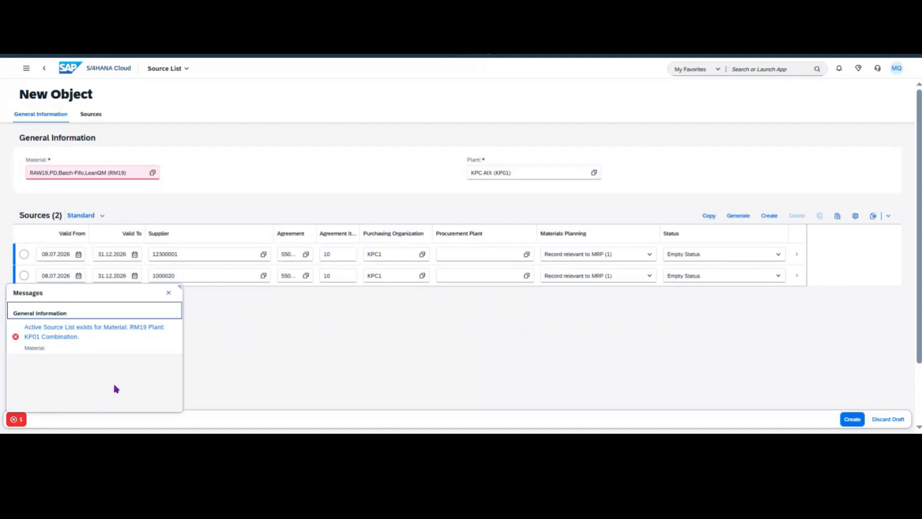
left_click(168, 292)
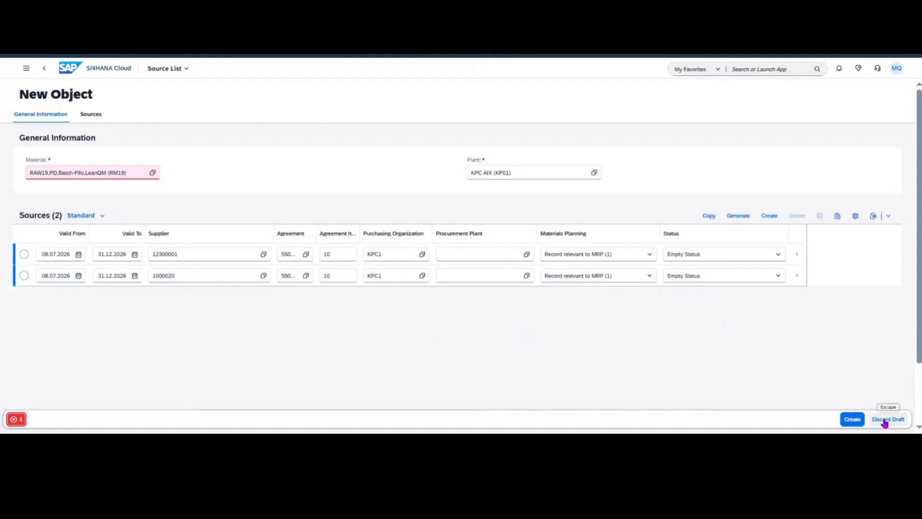
left_click(44, 68)
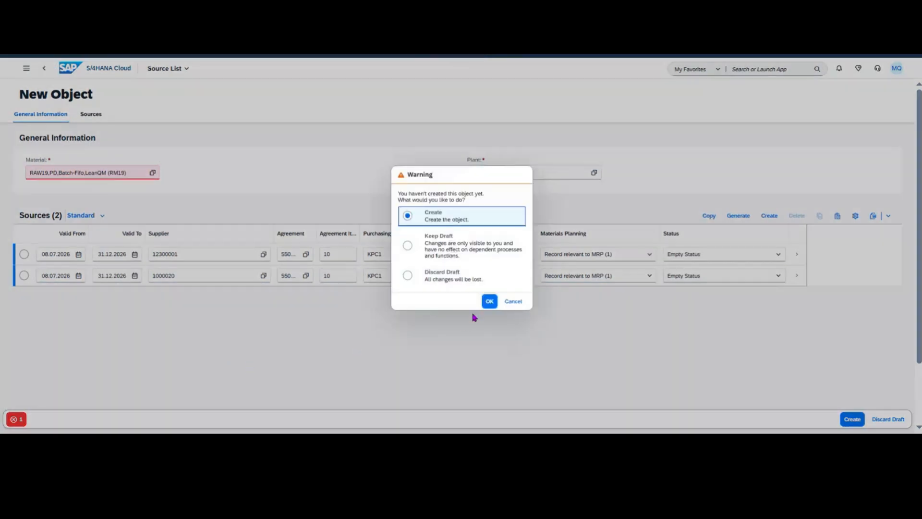
left_click(425, 246)
left_click(489, 301)
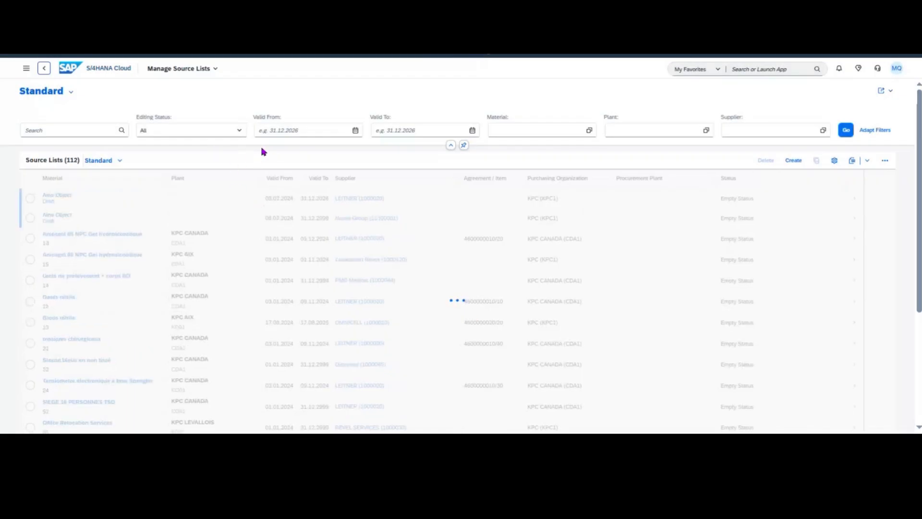
Step: Filter the source lists by material RM19 and delete the existing Havea Group source list in plant KP01
left_click(529, 127)
type("RM19")
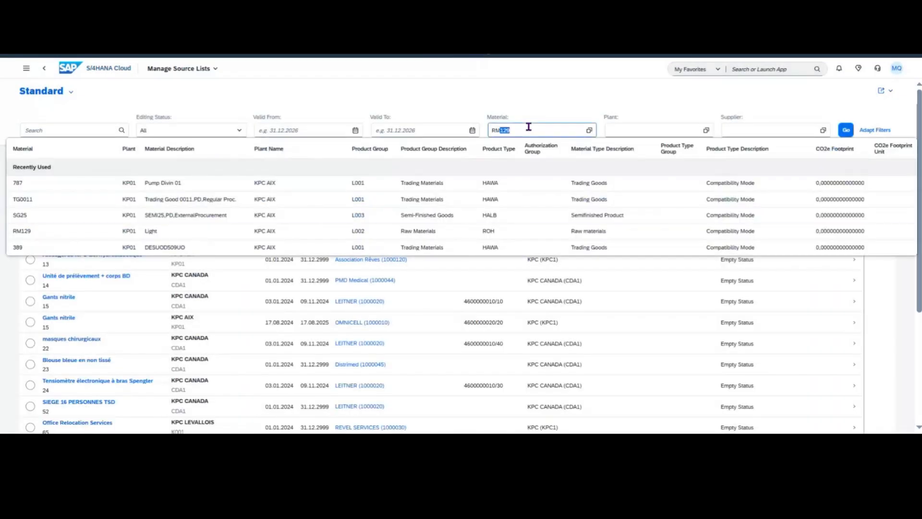
key("Return")
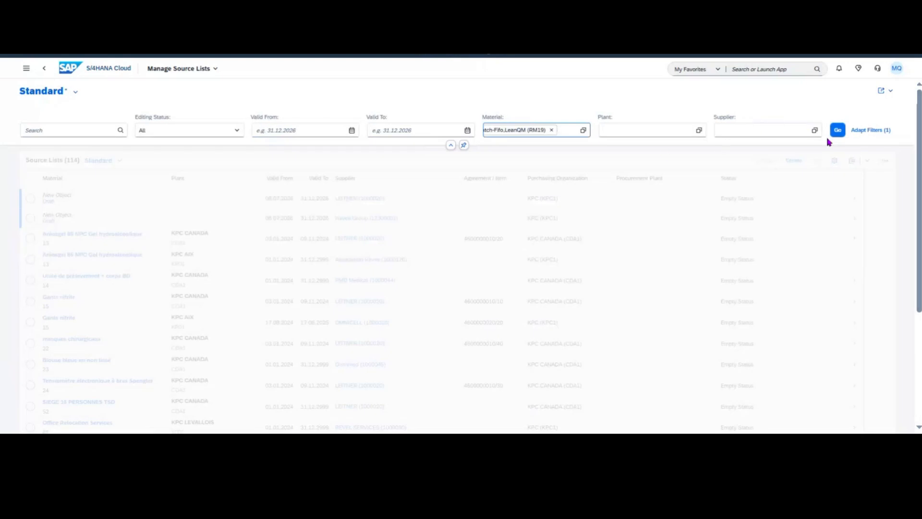
left_click(838, 131)
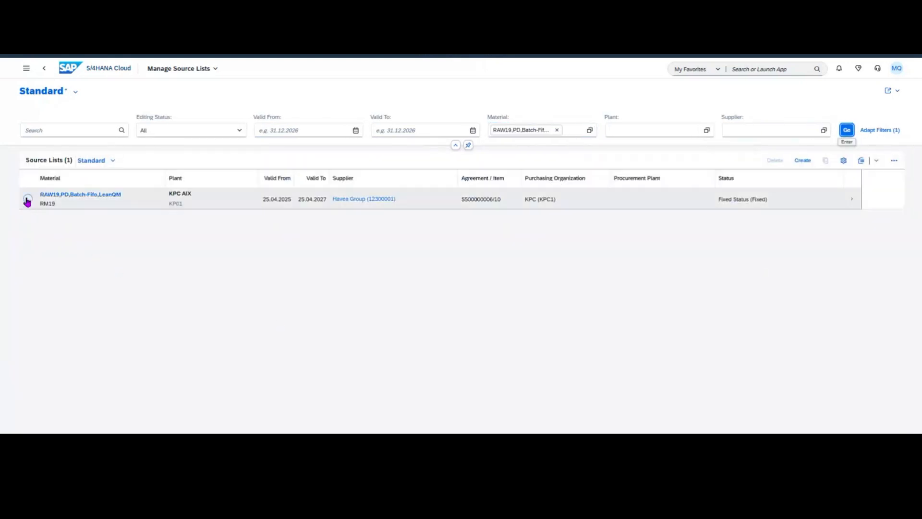
left_click(27, 199)
left_click(775, 160)
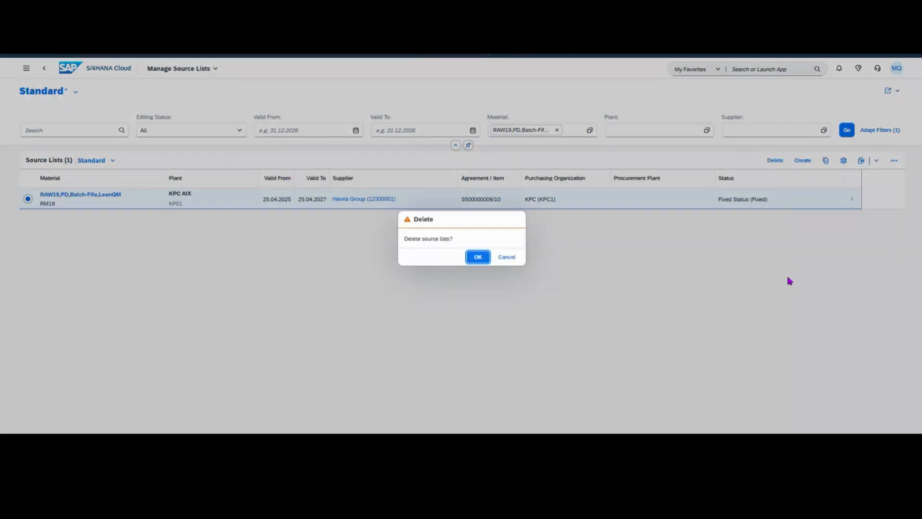
left_click(505, 256)
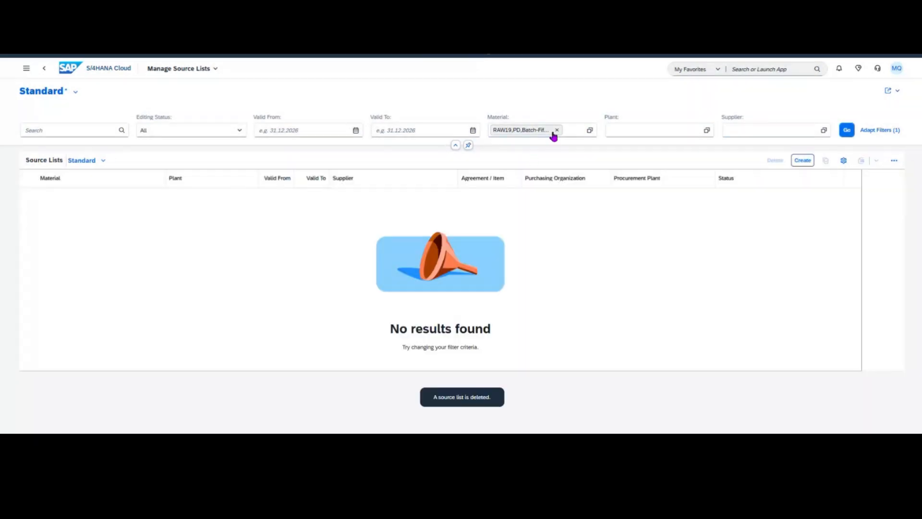
Step: Clear the material filter and reload the source lists with editing status All
left_click(556, 130)
left_click(854, 133)
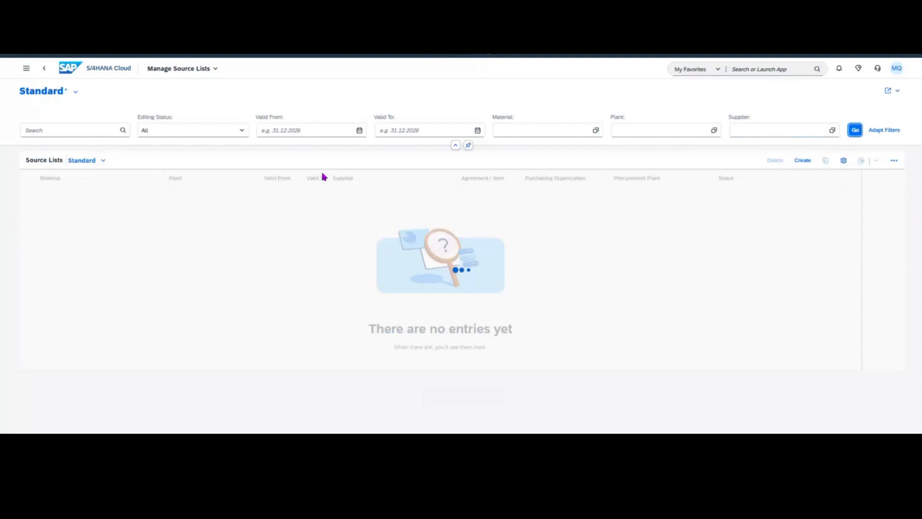
left_click(239, 131)
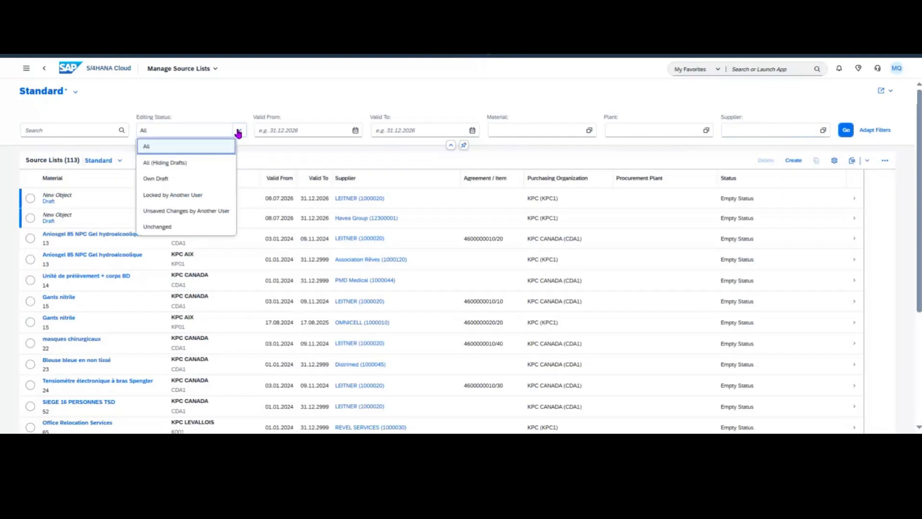
left_click(239, 132)
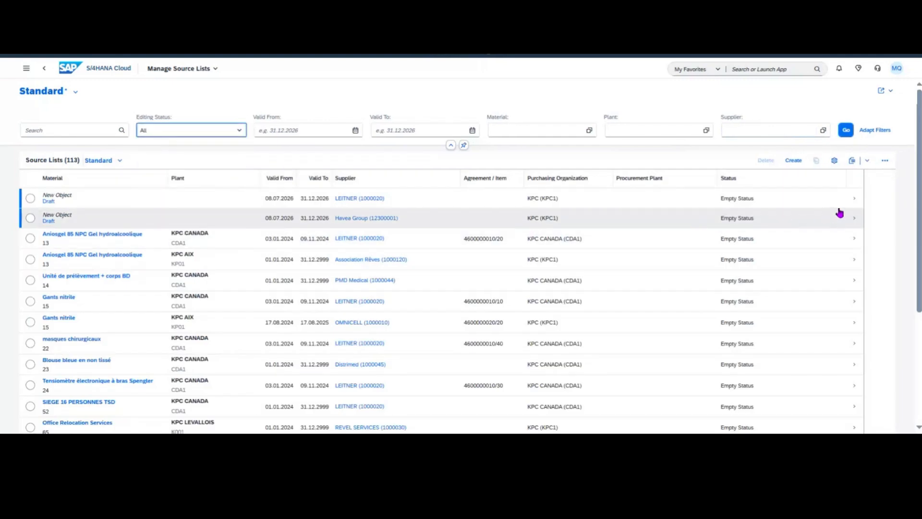
Step: Reopen the draft source list for RM19 in plant KP01, review its messages and create it
left_click(743, 262)
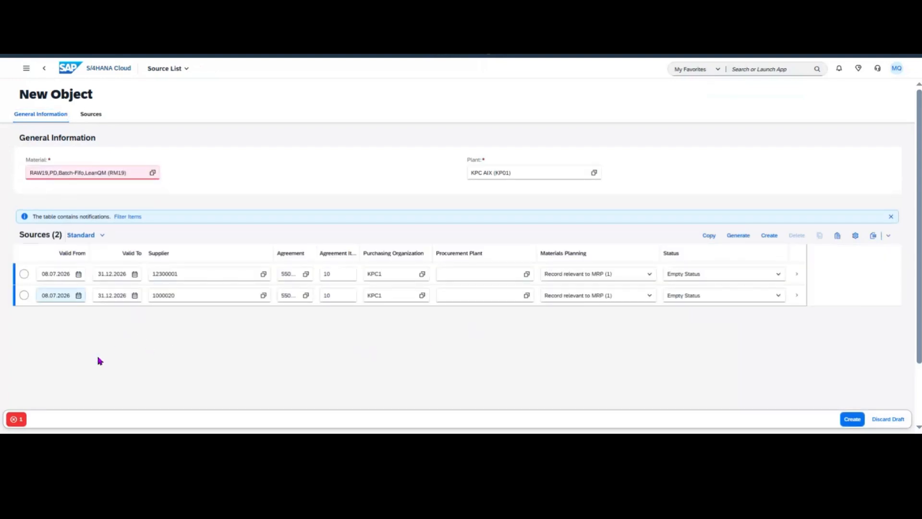
left_click(16, 418)
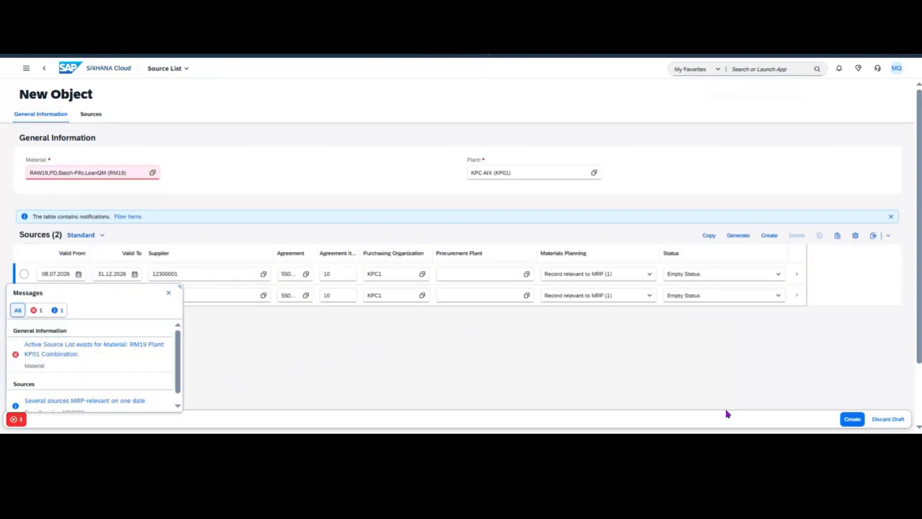
left_click(853, 419)
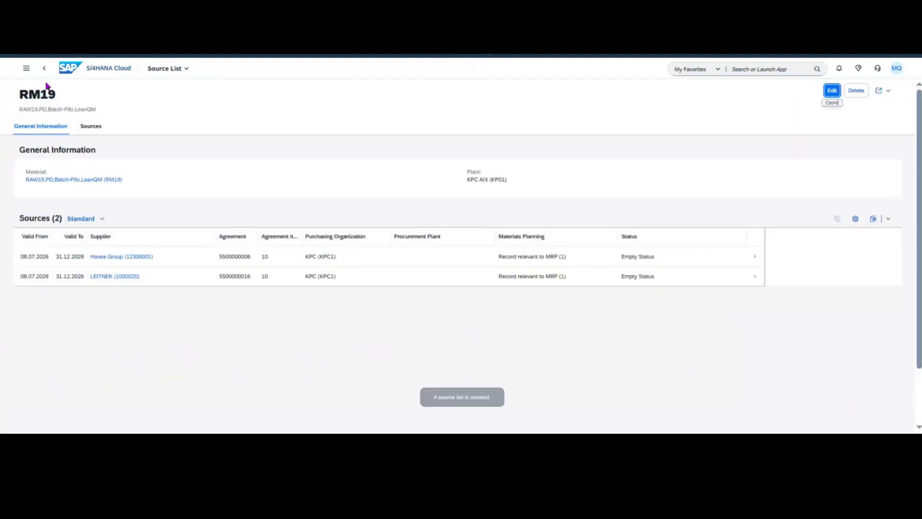
Step: Return to the home page and open Manage Purchase Scheduling Agreements from the recent activities
left_click(74, 82)
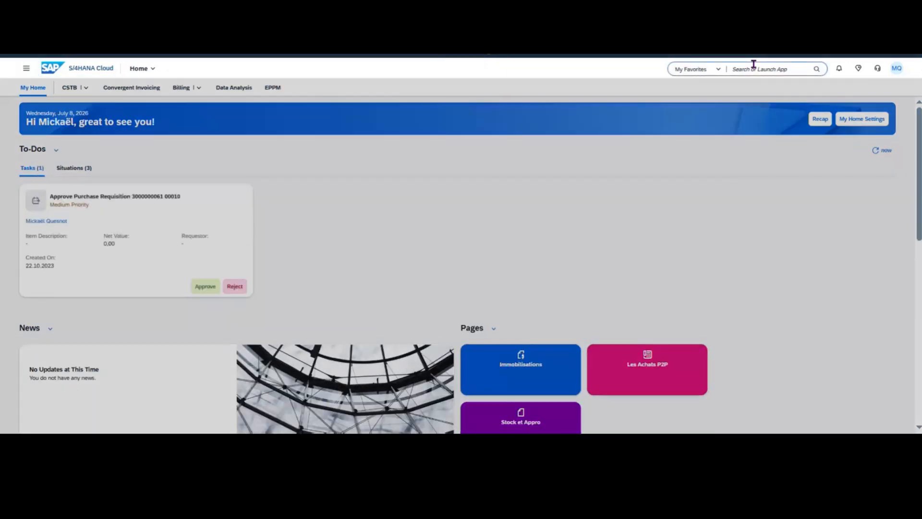
left_click(896, 68)
left_click(848, 179)
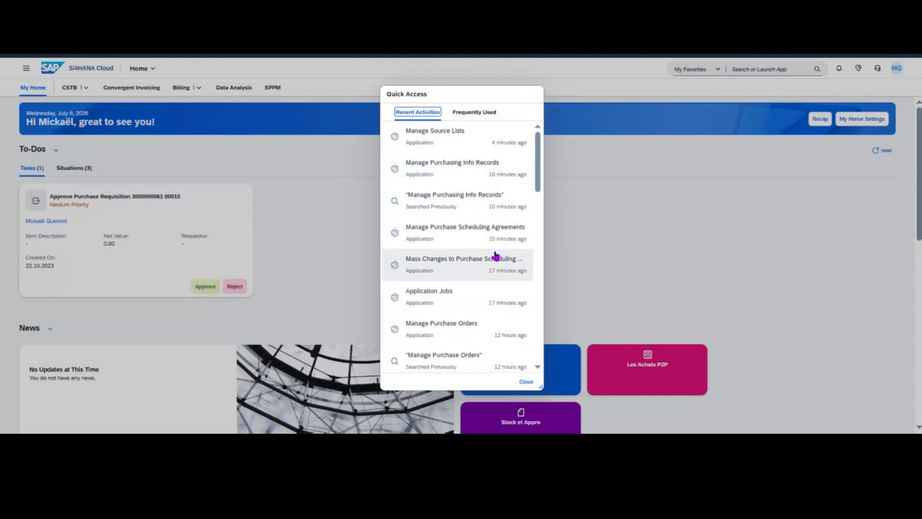
left_click(605, 244)
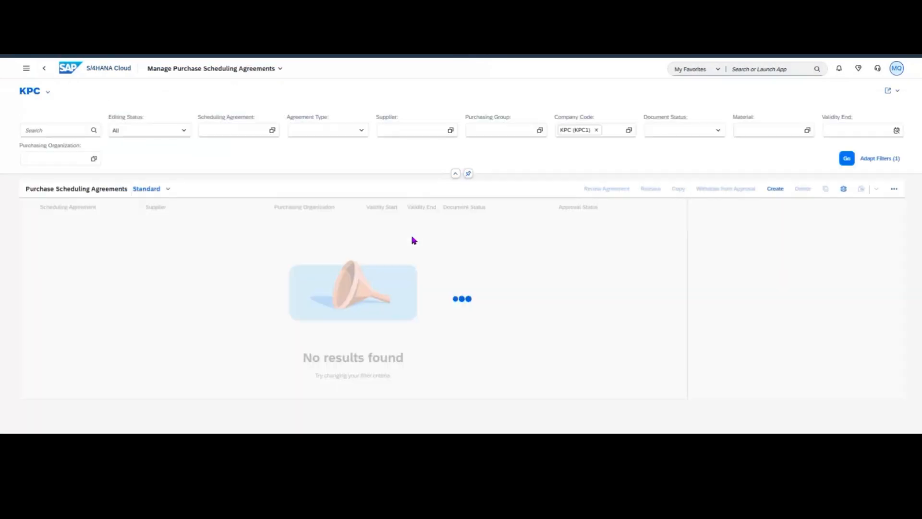
Step: Open the draft LEITNER scheduling agreement starting 08.07.2026 and save it
scroll(839, 317, "down", 5)
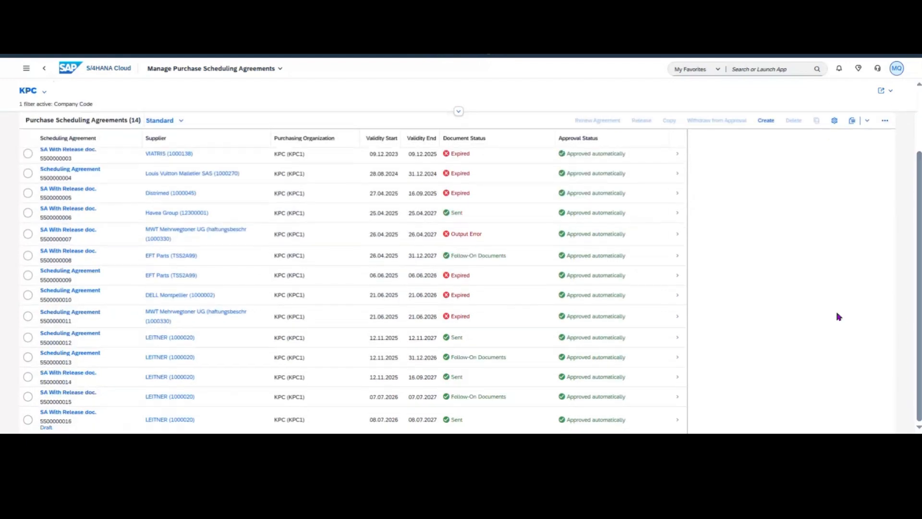
left_click(677, 421)
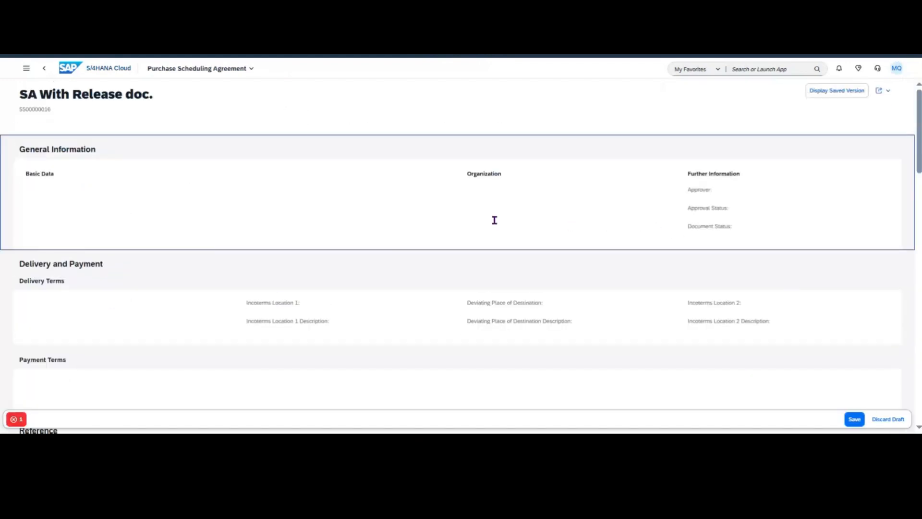
left_click(855, 419)
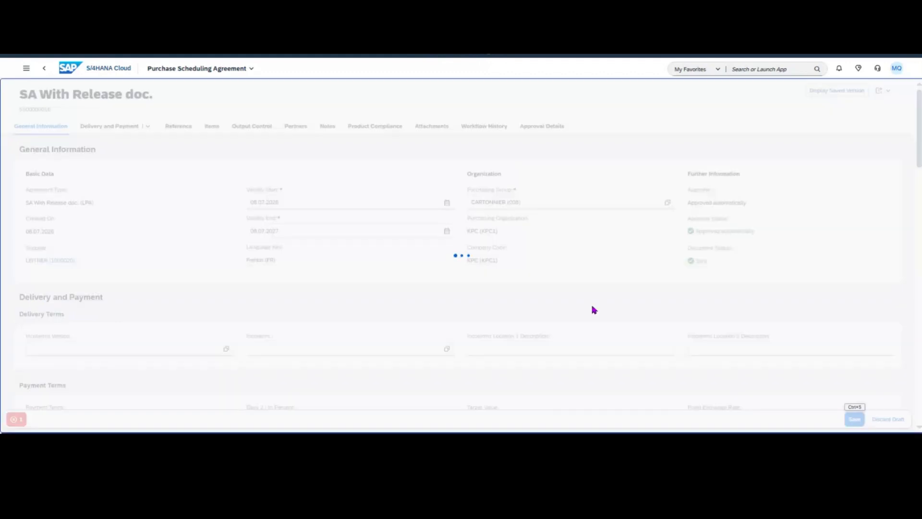